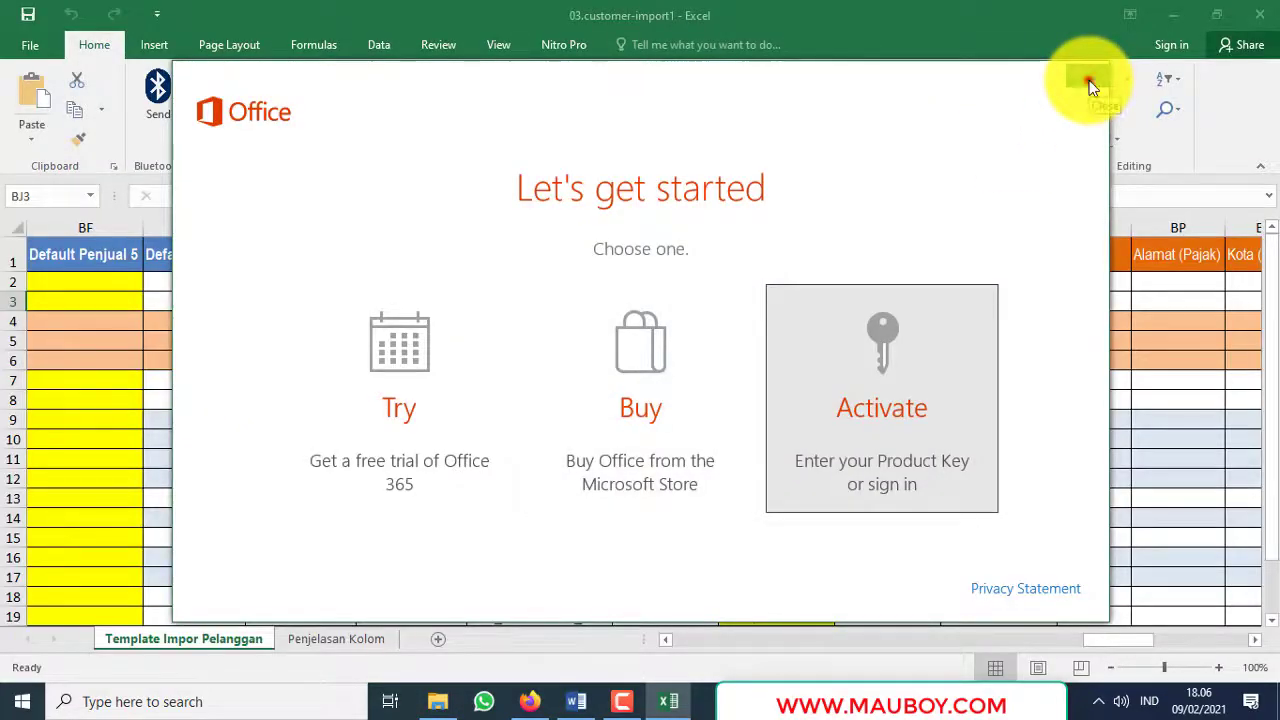
Step: Dismiss the Office activation prompt and review the Kategori, ID Pelanggan and Nama columns of the customer import sheet
click(1090, 84)
click(505, 384)
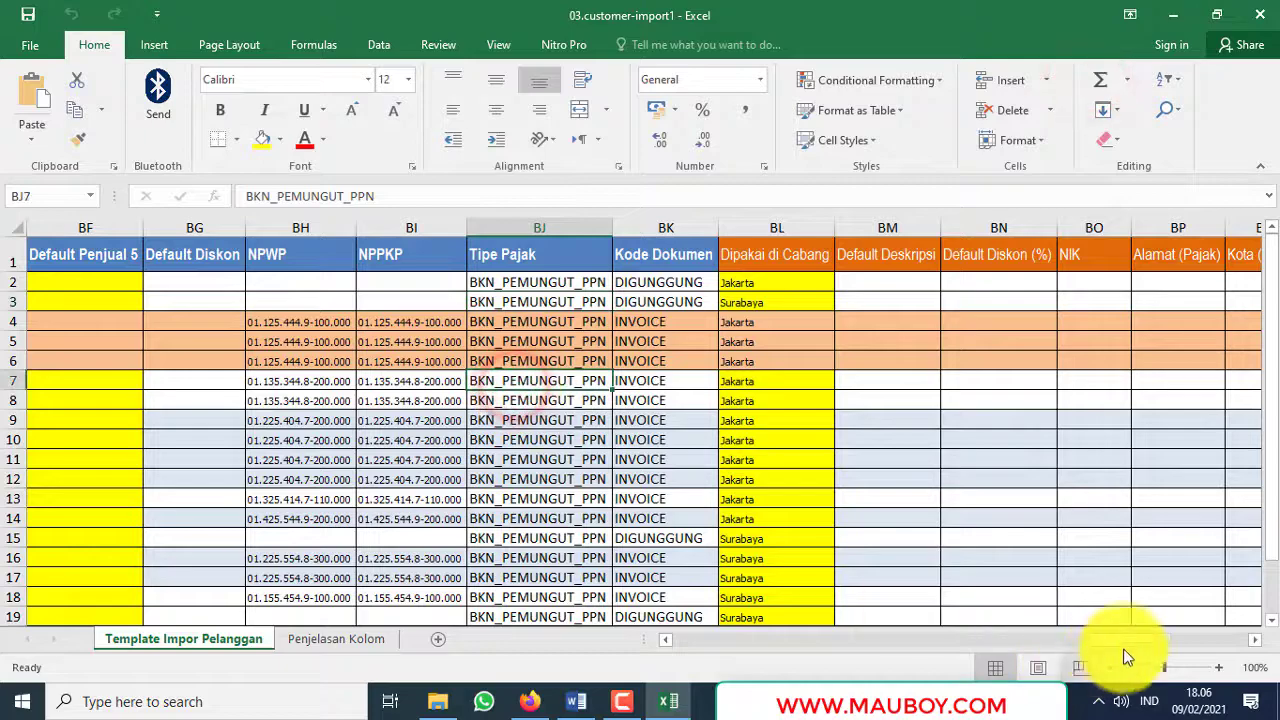
drag(1124, 641, 707, 640)
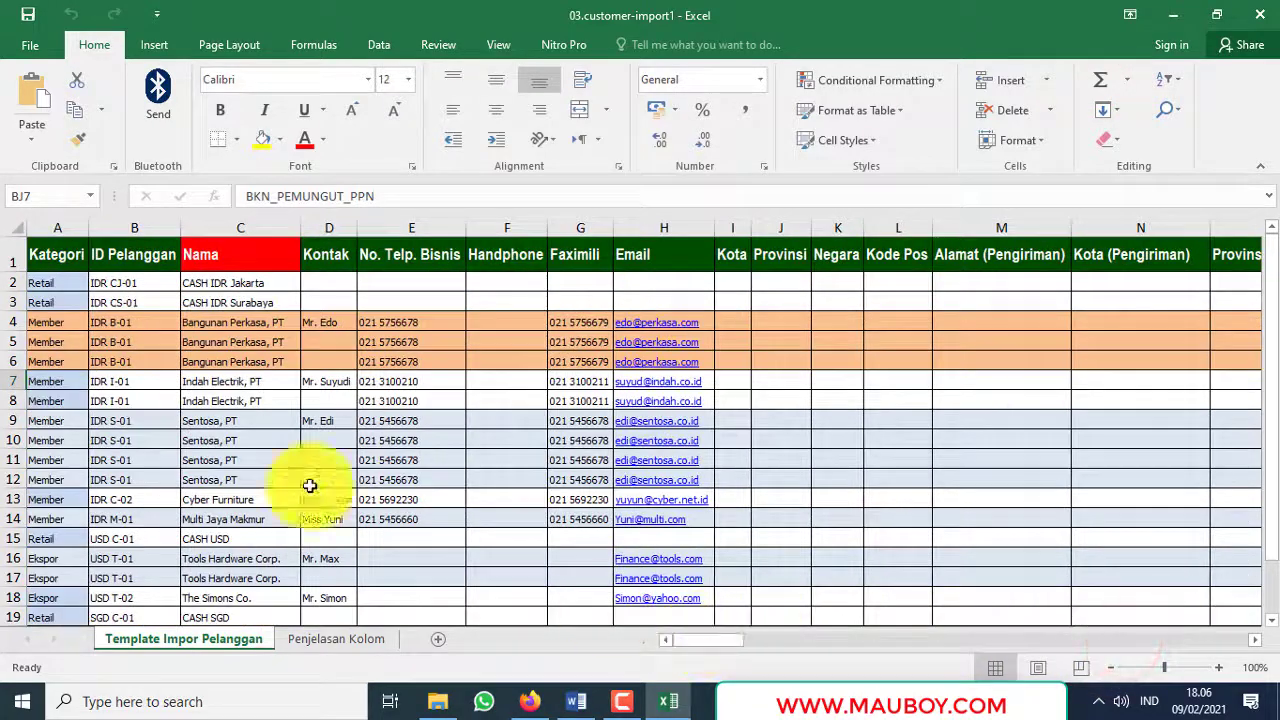
click(115, 380)
drag(57, 220, 125, 228)
click(238, 226)
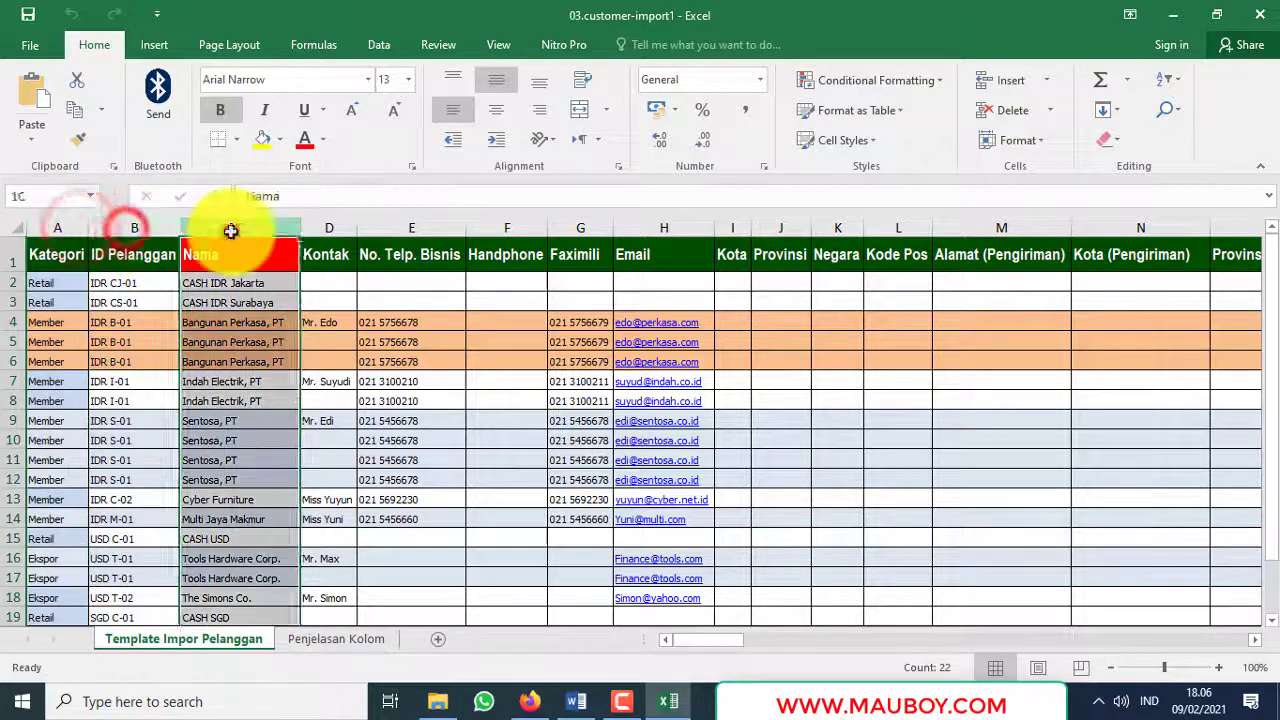
Step: Switch to Accurate Online in Firefox and start a data import from the Pelanggan list under Penjualan
click(533, 706)
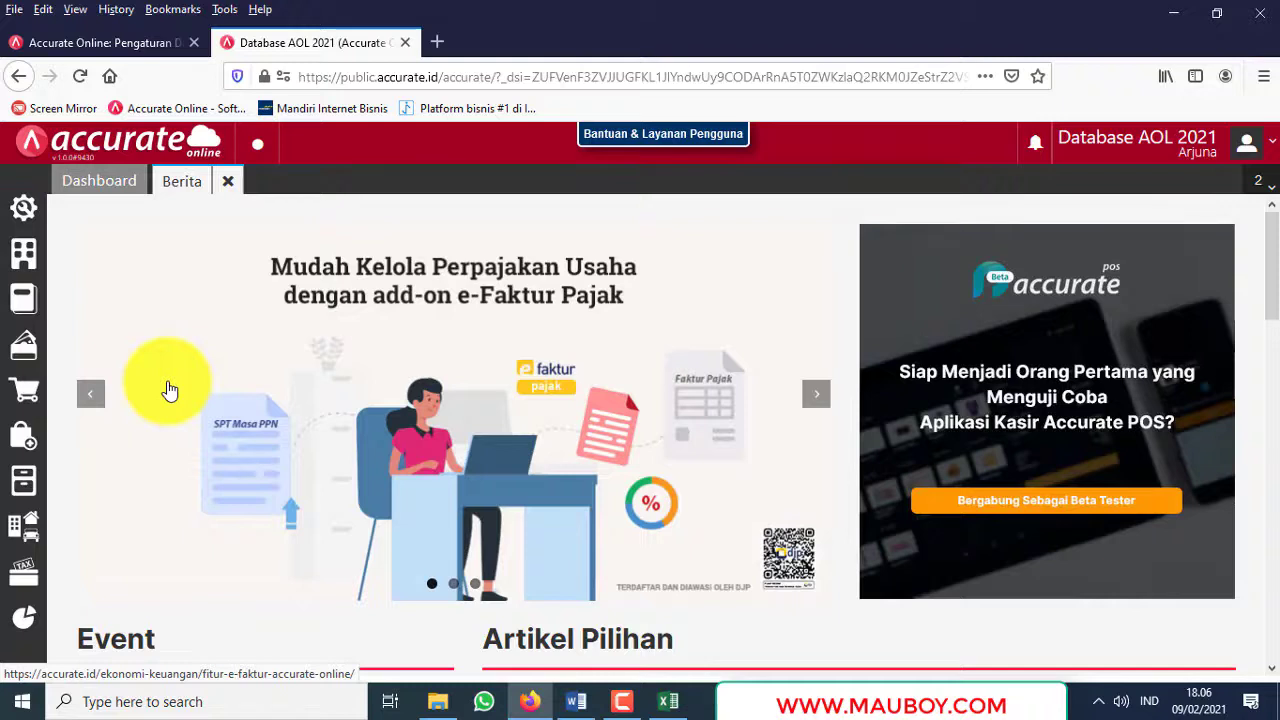
click(26, 405)
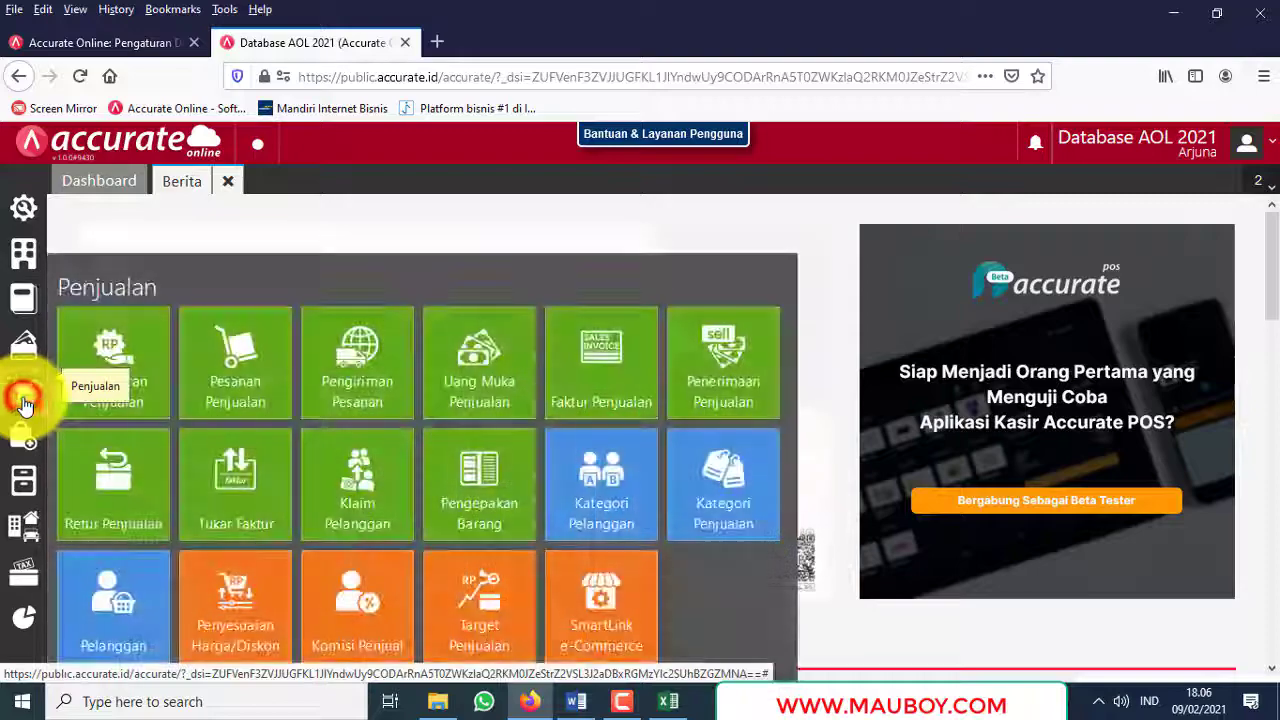
click(120, 605)
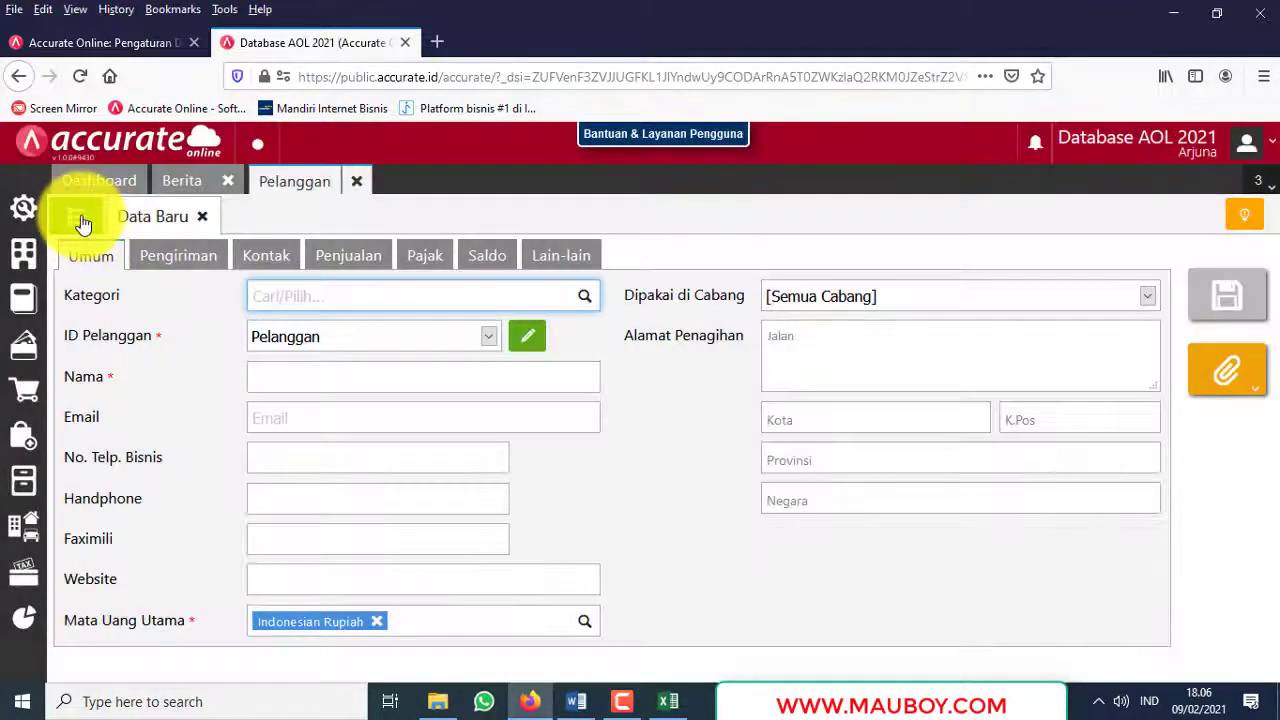
click(77, 216)
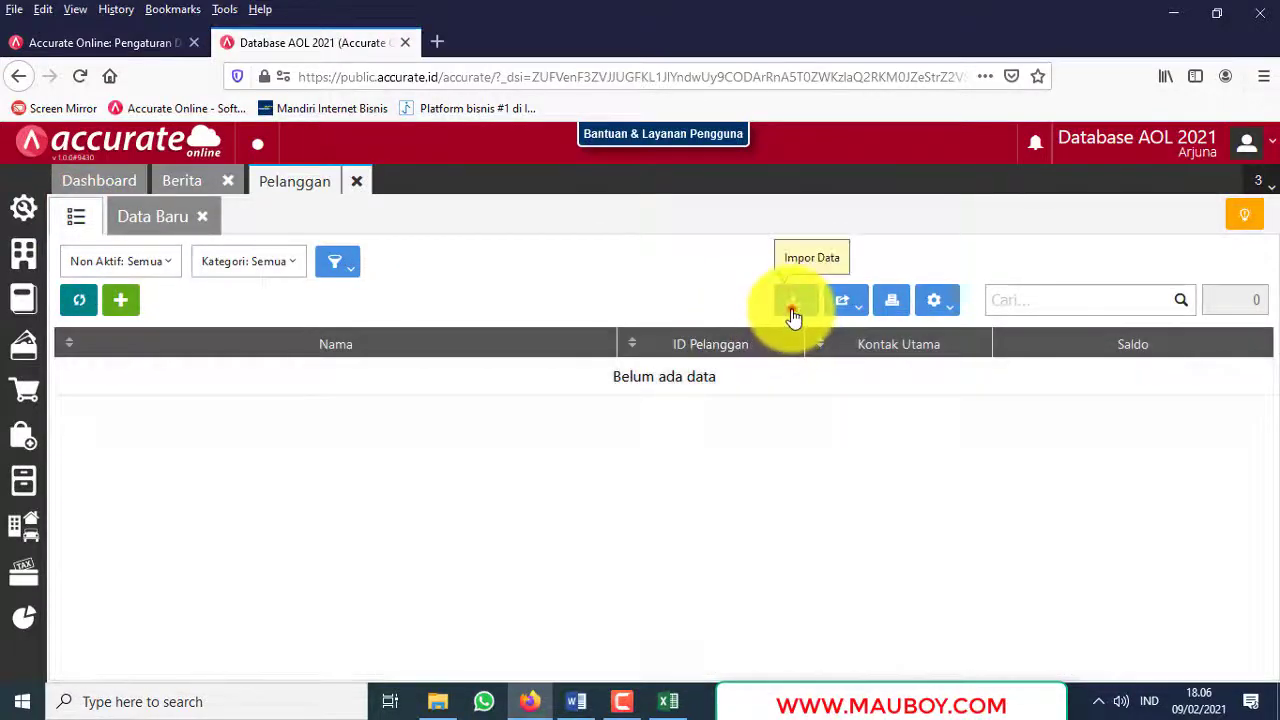
click(724, 338)
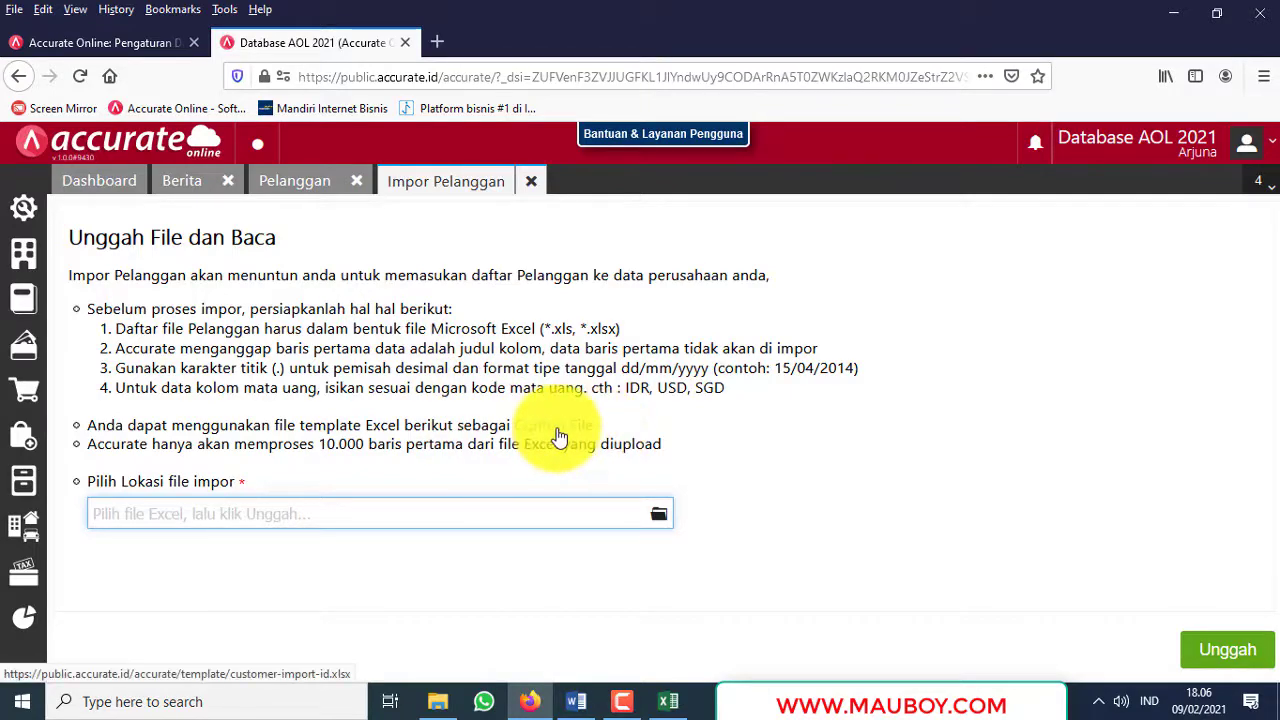
Step: Open the sample Excel template customer-import-id from the import page in Excel and enable editing
click(559, 432)
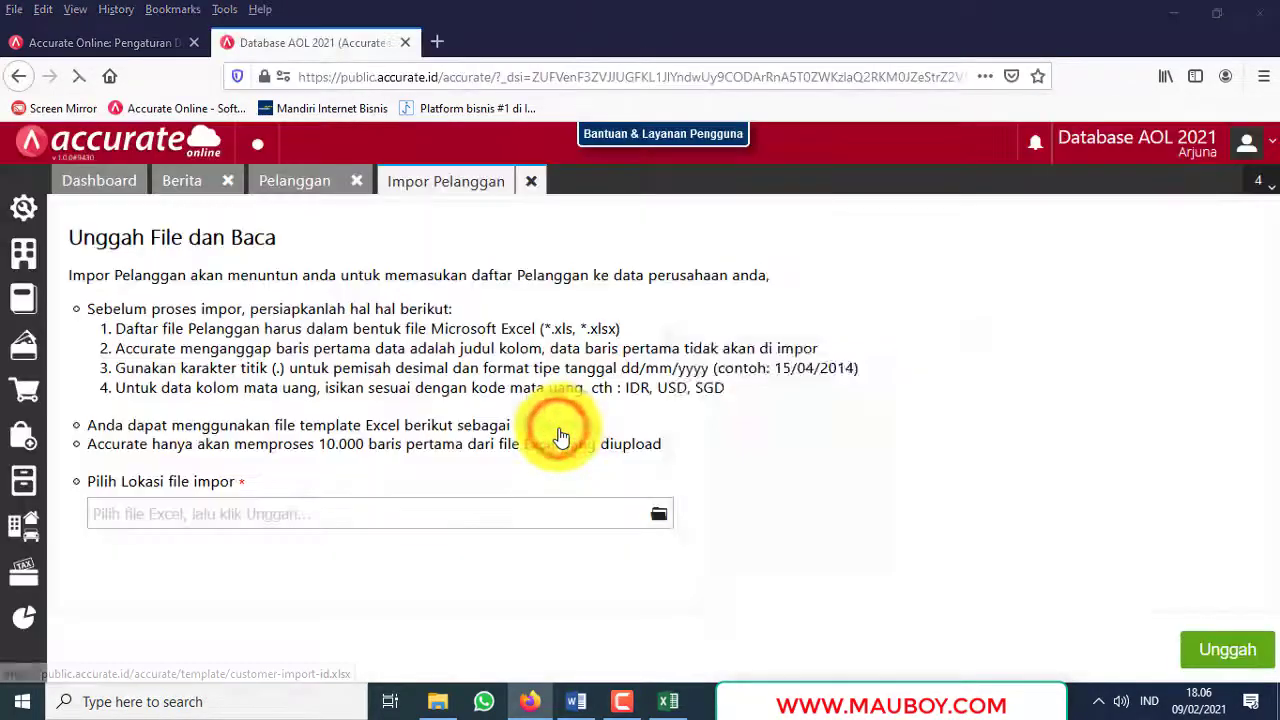
click(944, 608)
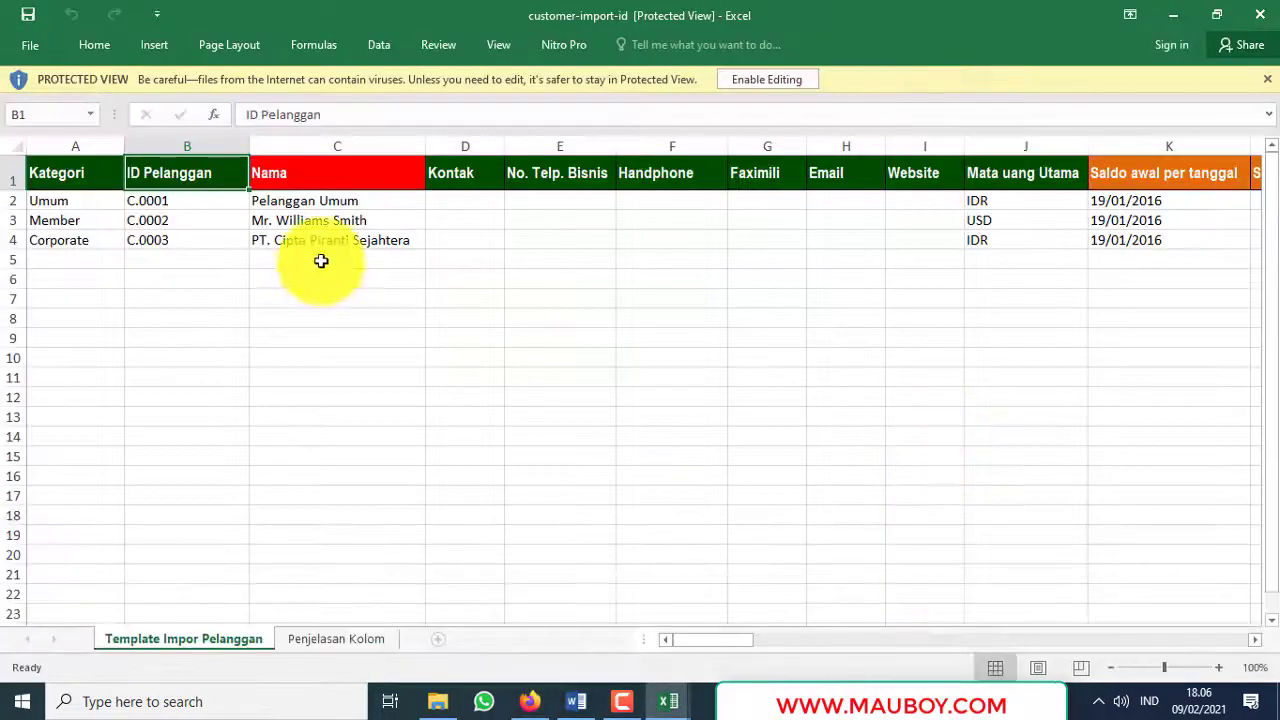
click(310, 218)
click(771, 81)
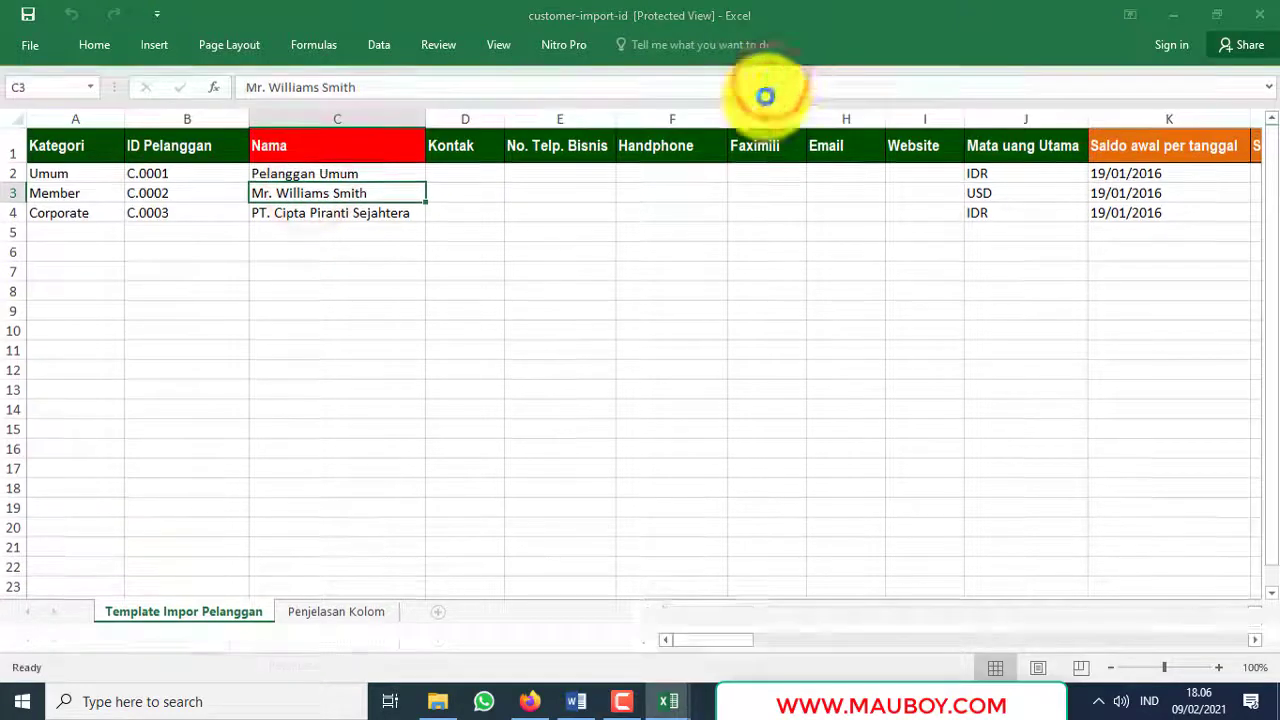
Step: Switch to the 03.customer-import1 workbook and examine its columns from Kategori through Kota (Pengiriman)
click(660, 712)
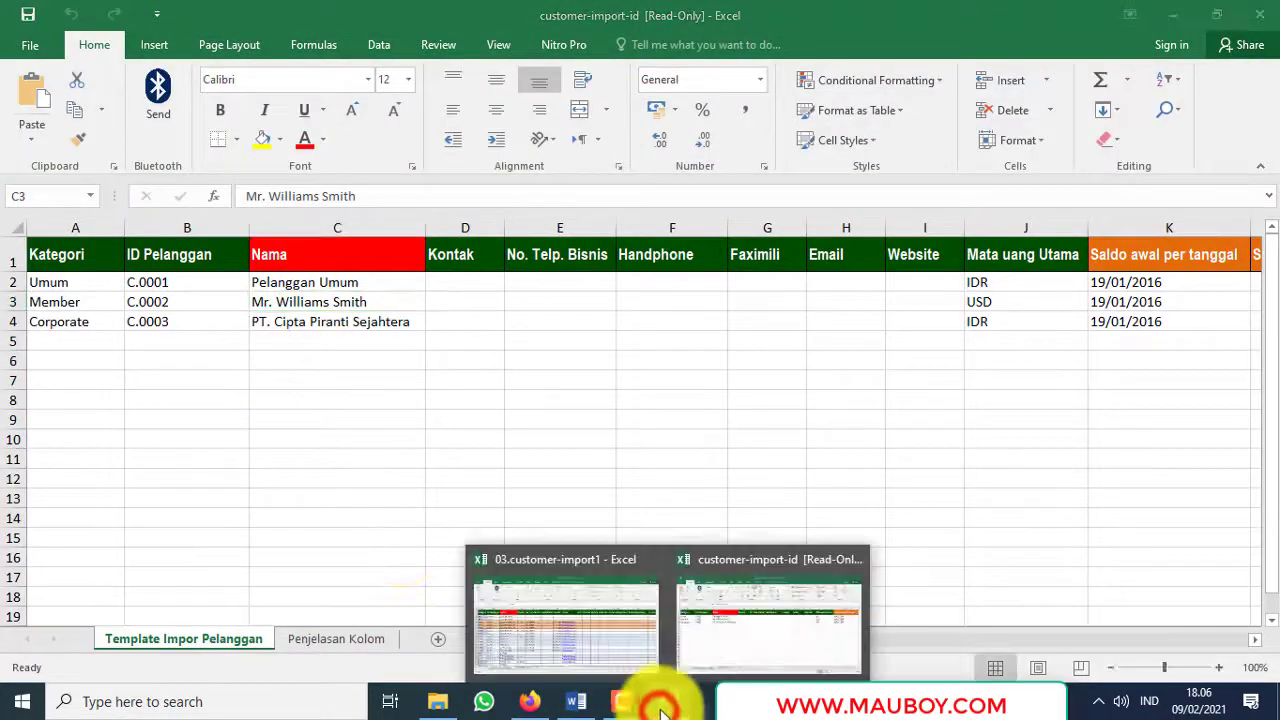
click(596, 635)
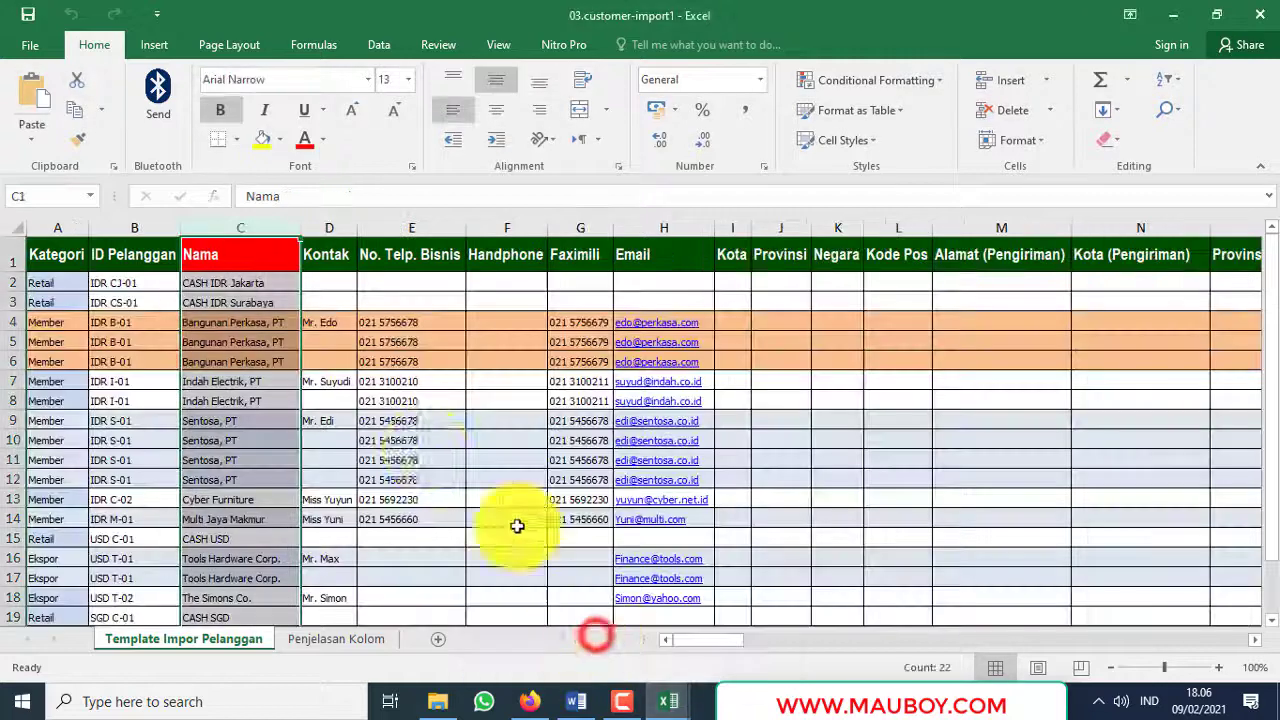
click(329, 420)
drag(60, 229, 1236, 260)
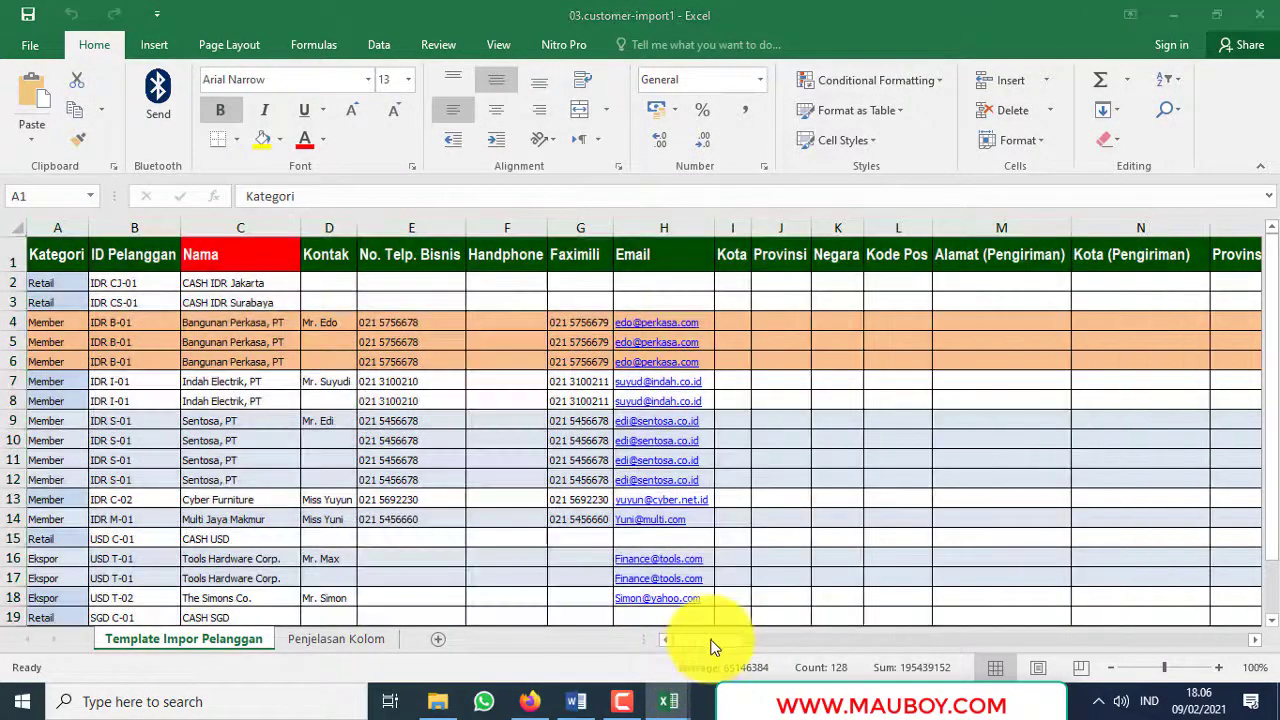
Step: Return to the customer-import-id workbook and examine its template columns from Kategori through Website
click(700, 643)
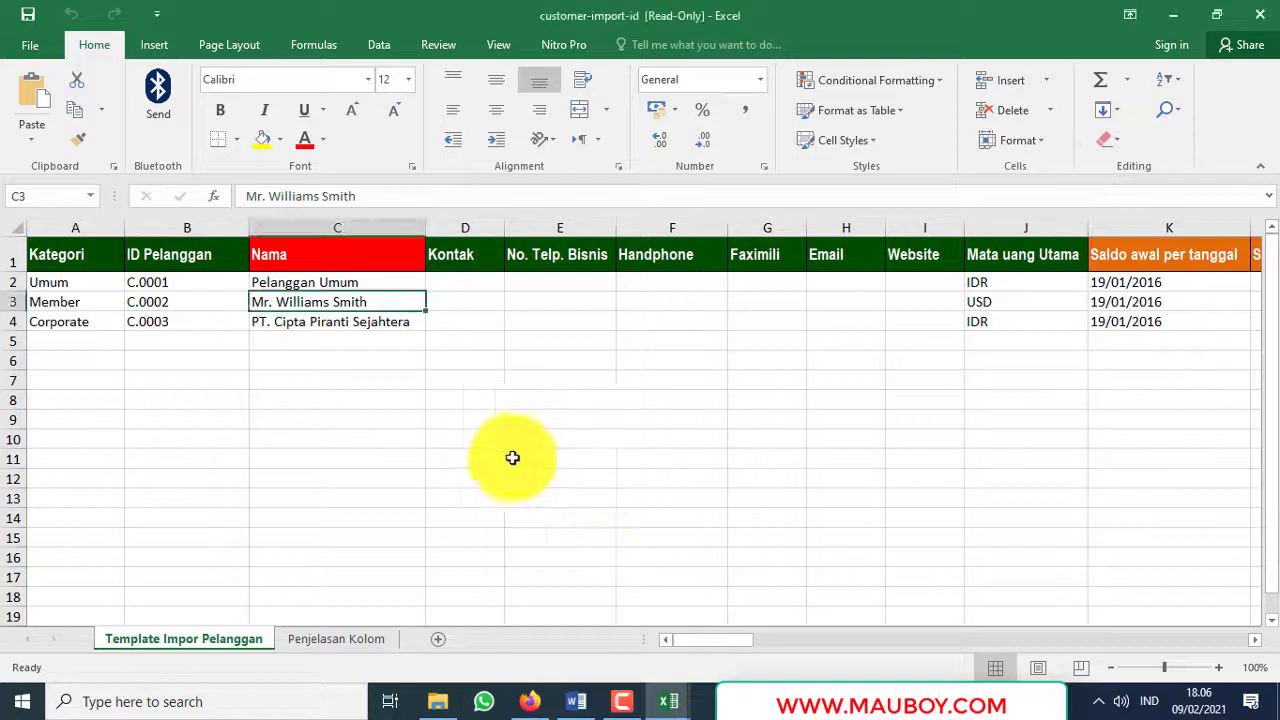
click(447, 282)
click(83, 229)
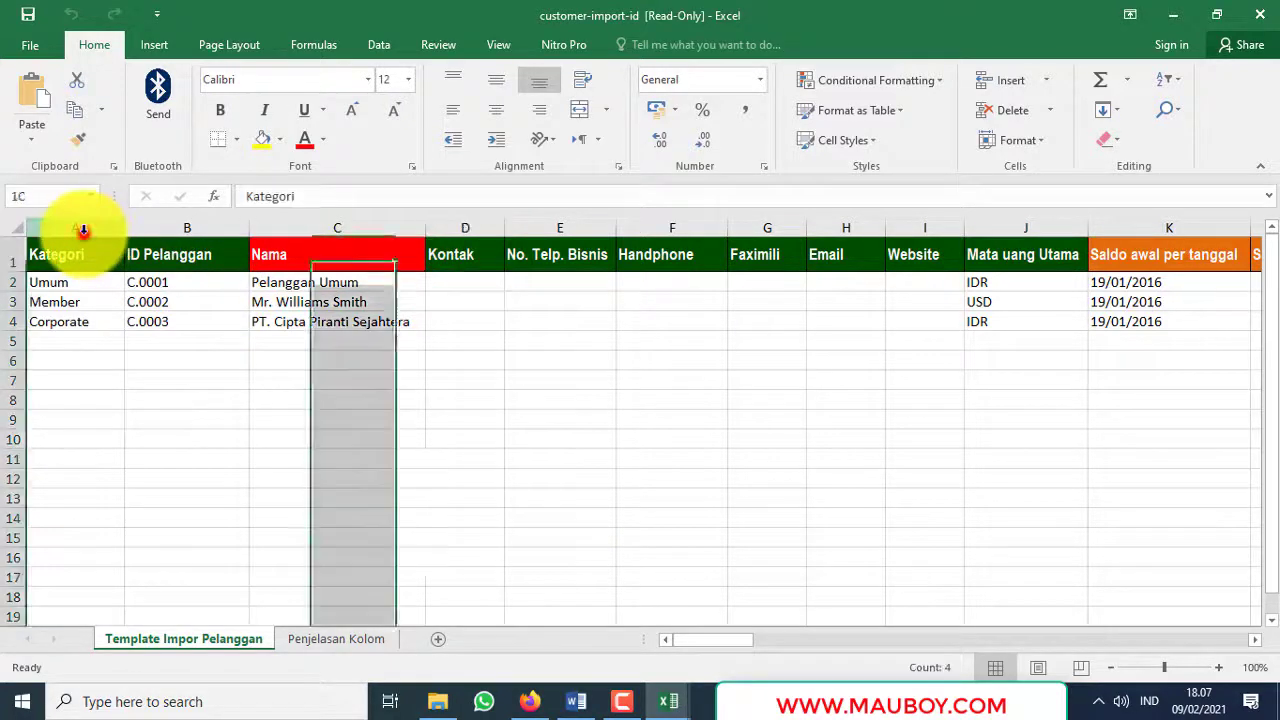
click(186, 229)
click(330, 229)
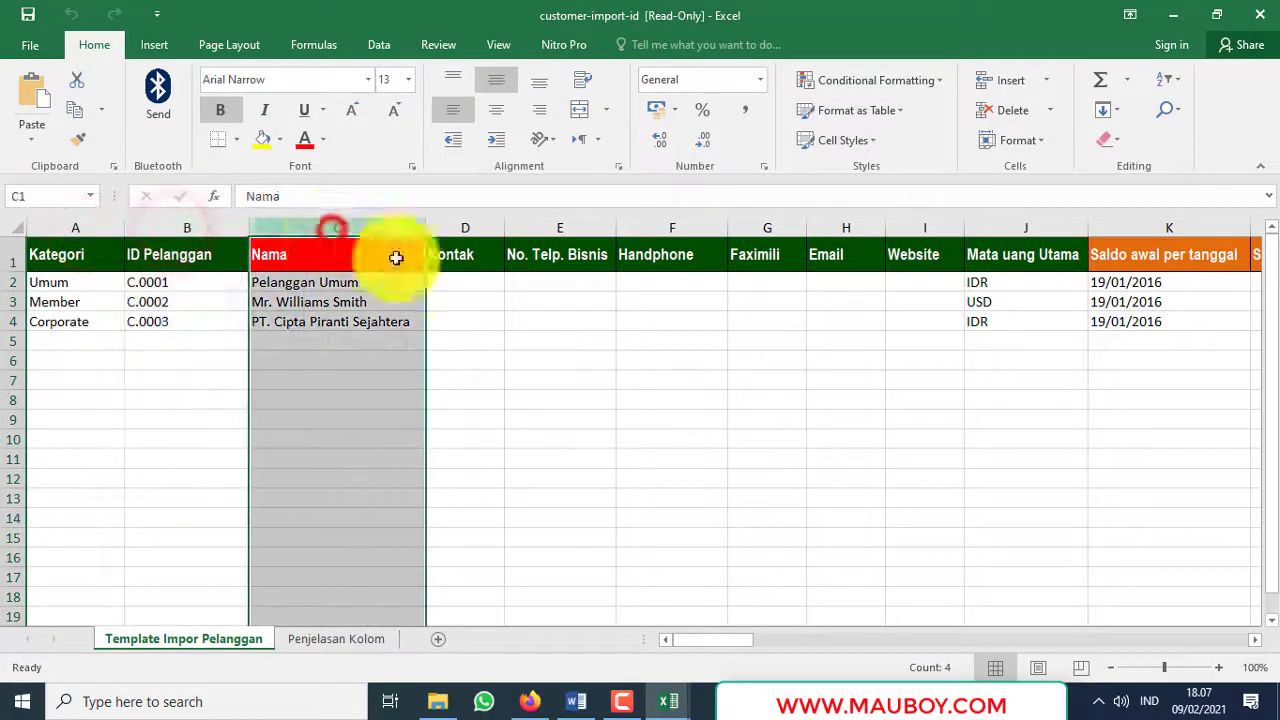
click(474, 228)
click(549, 228)
click(705, 227)
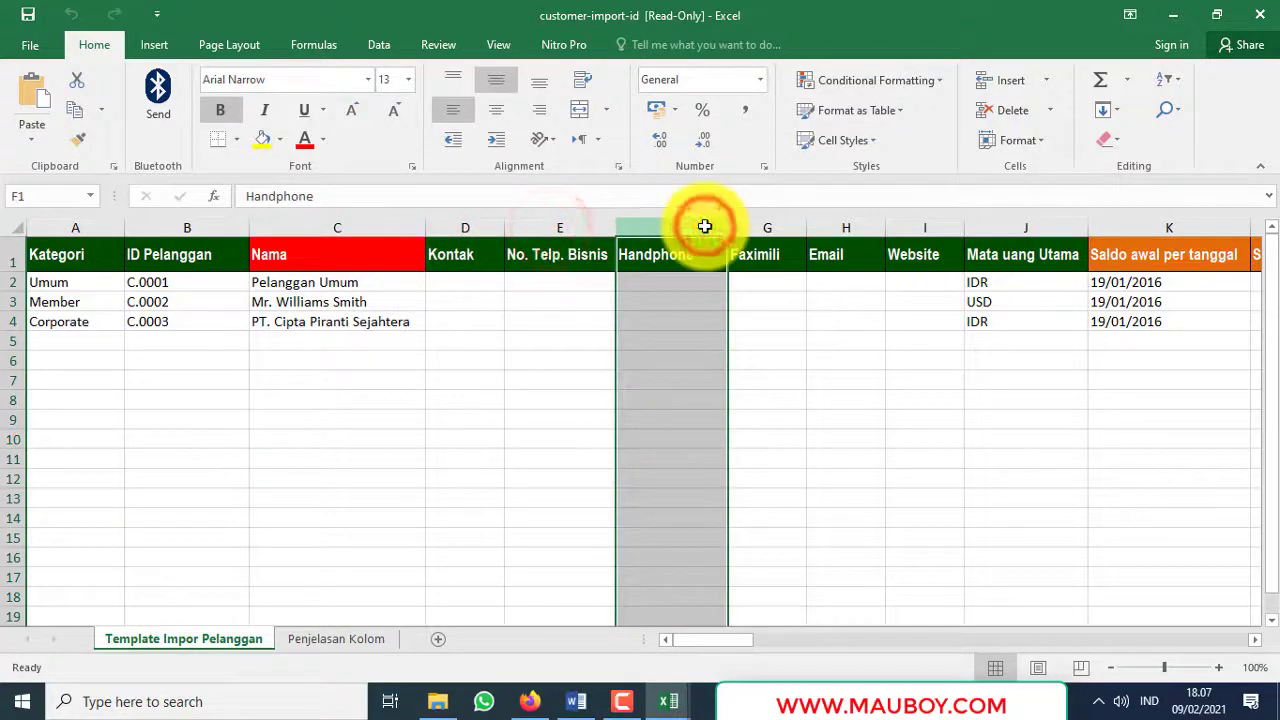
click(923, 229)
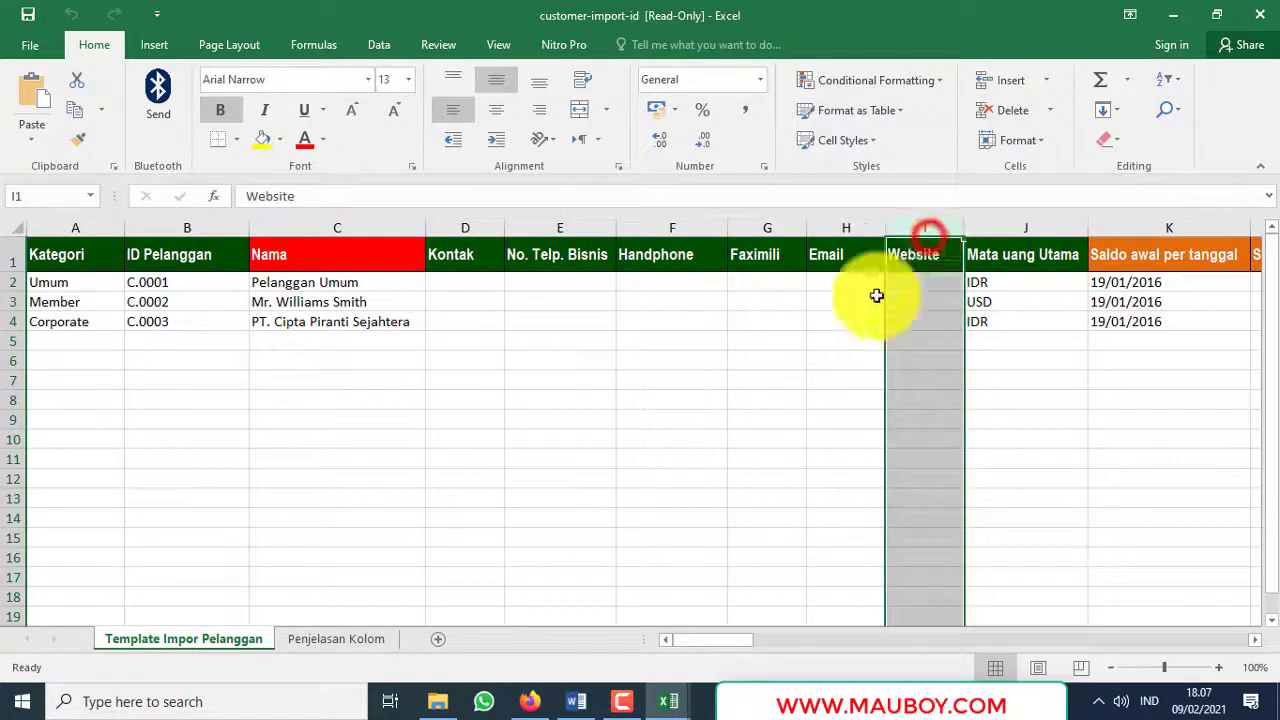
Step: Copy the entire Penjelasan Kolom sheet of the customer-import-id workbook
click(369, 643)
scroll(491, 500, down, 4)
scroll(55, 255, up, 5)
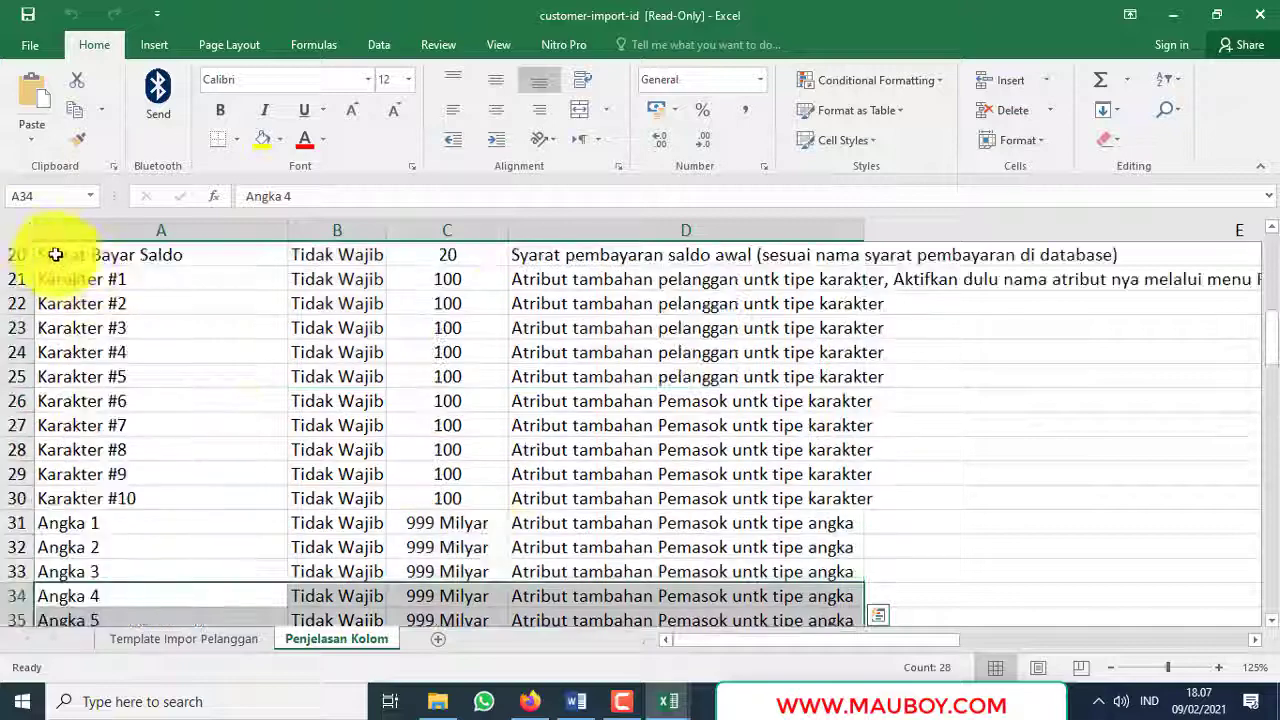
click(20, 228)
scroll(458, 465, down, 18)
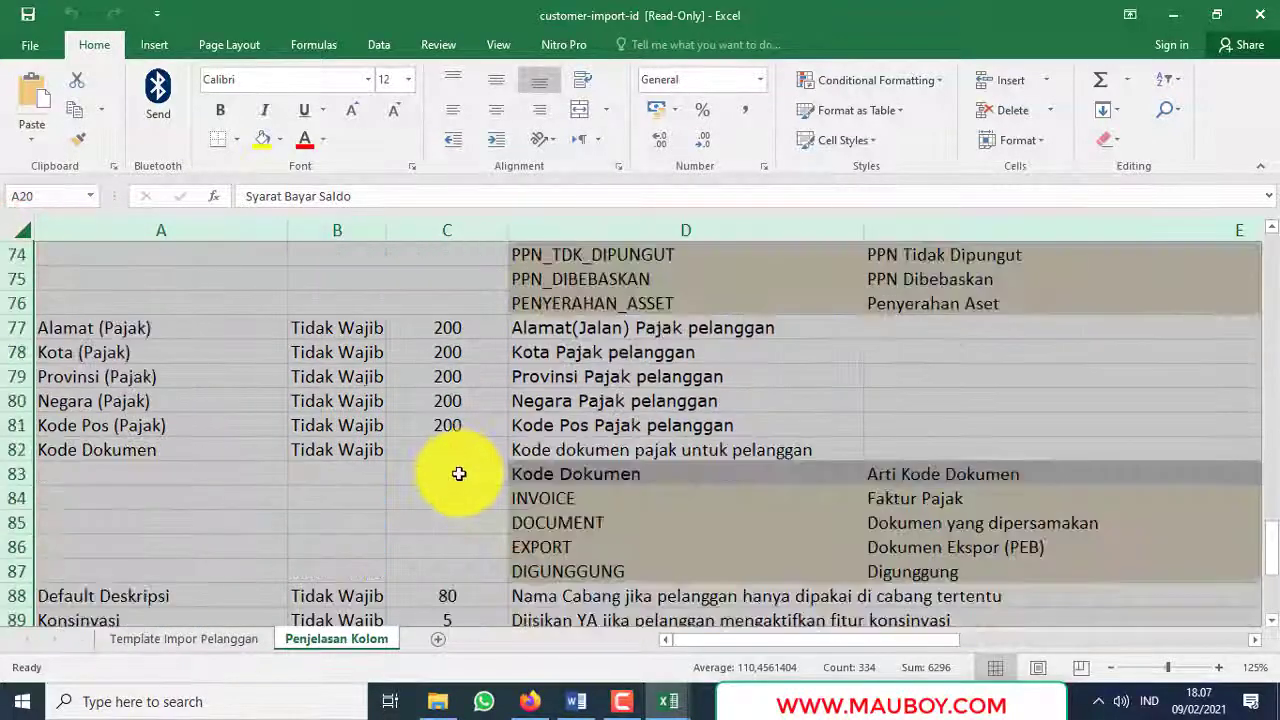
scroll(458, 473, down, 3)
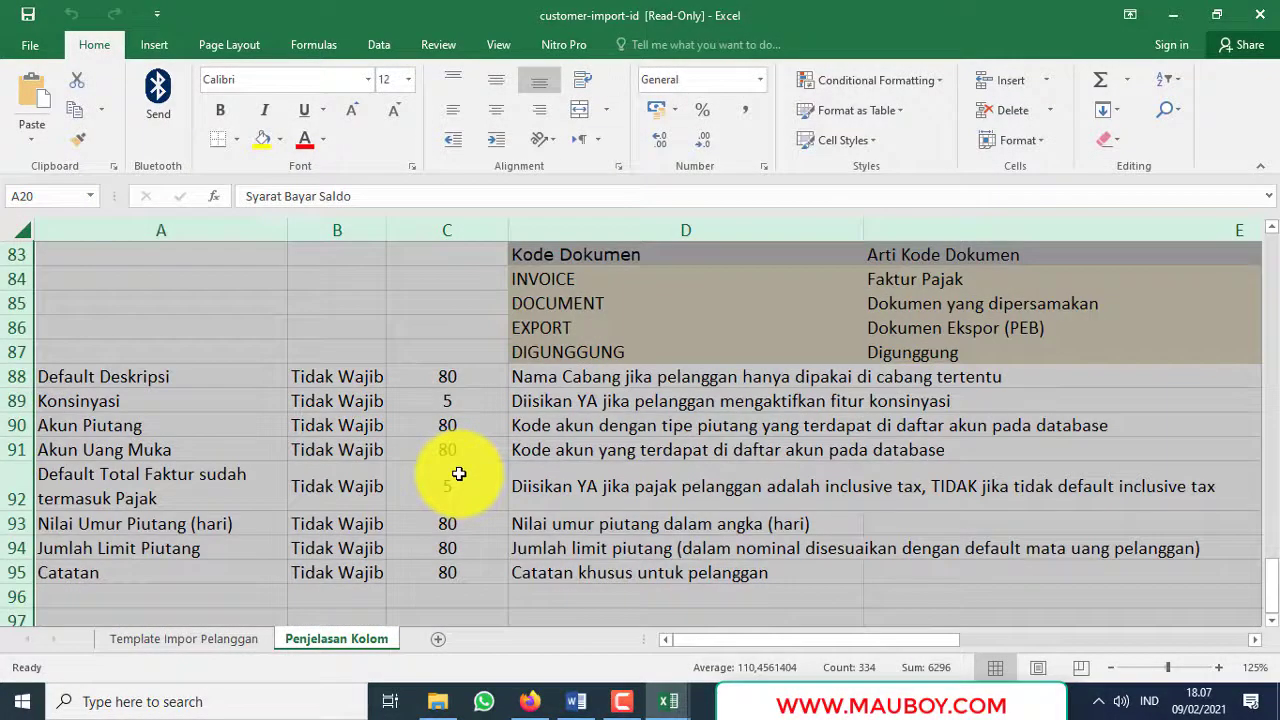
key(ctrl+c)
Step: Paste the copied column explanations over the whole Penjelasan Kolom sheet of 03.customer-import1 and check the rows through Catatan
key(alt+Tab)
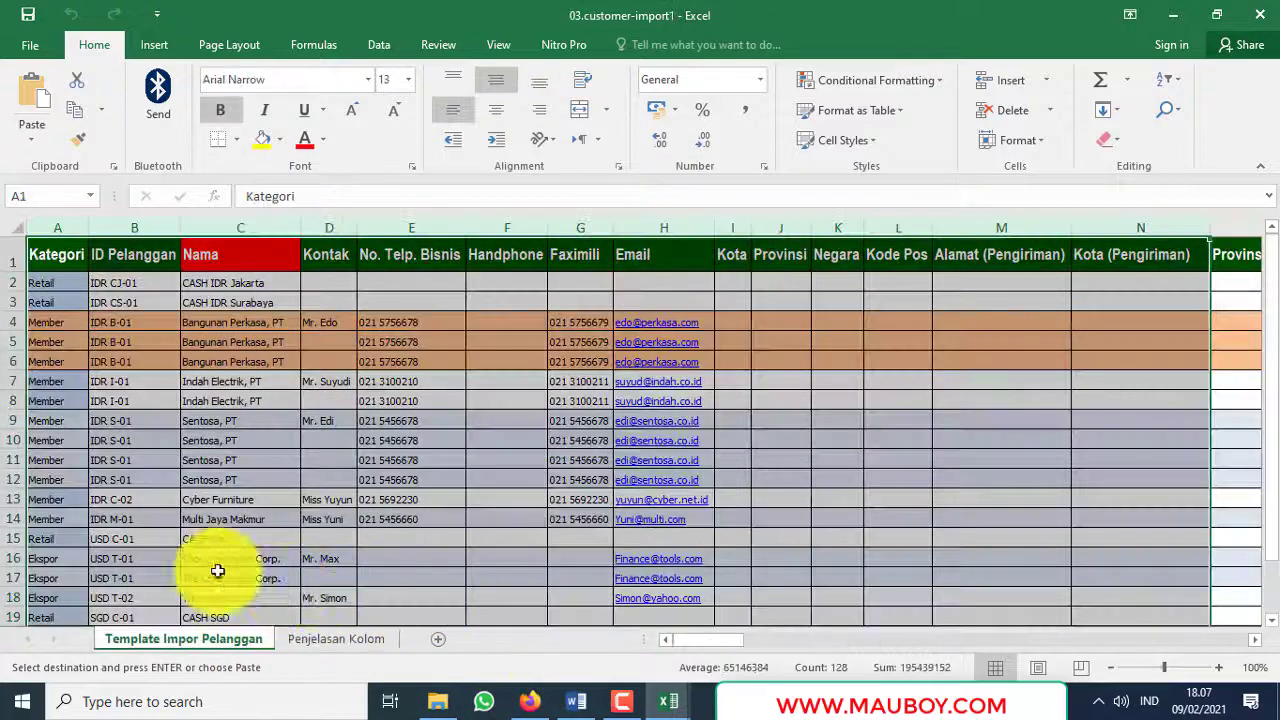
click(339, 640)
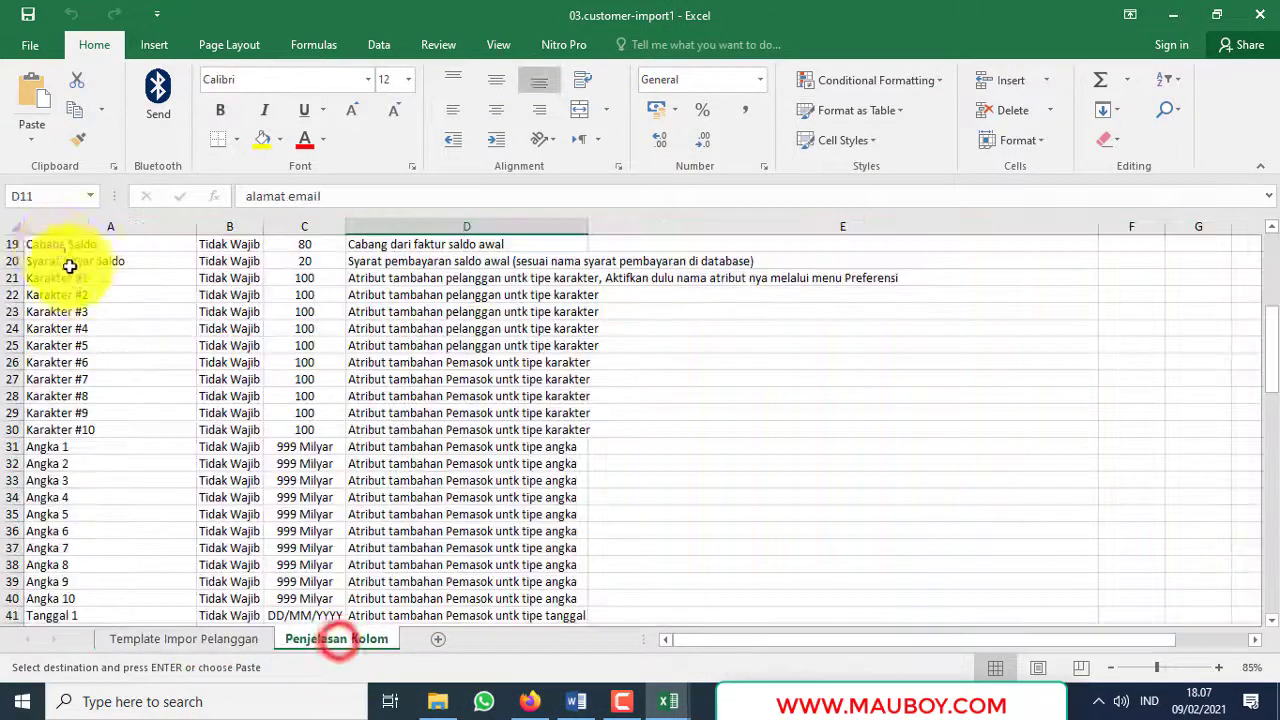
click(8, 228)
key(ctrl+v)
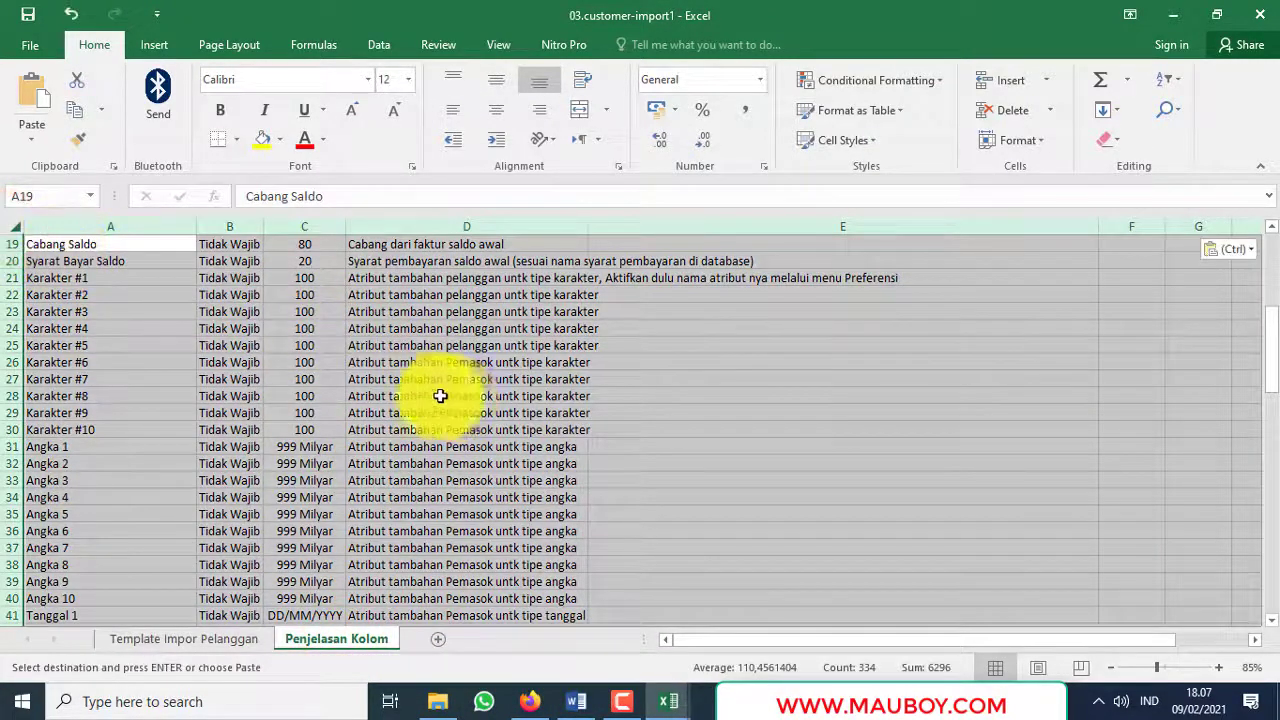
click(428, 395)
scroll(440, 405, down, 14)
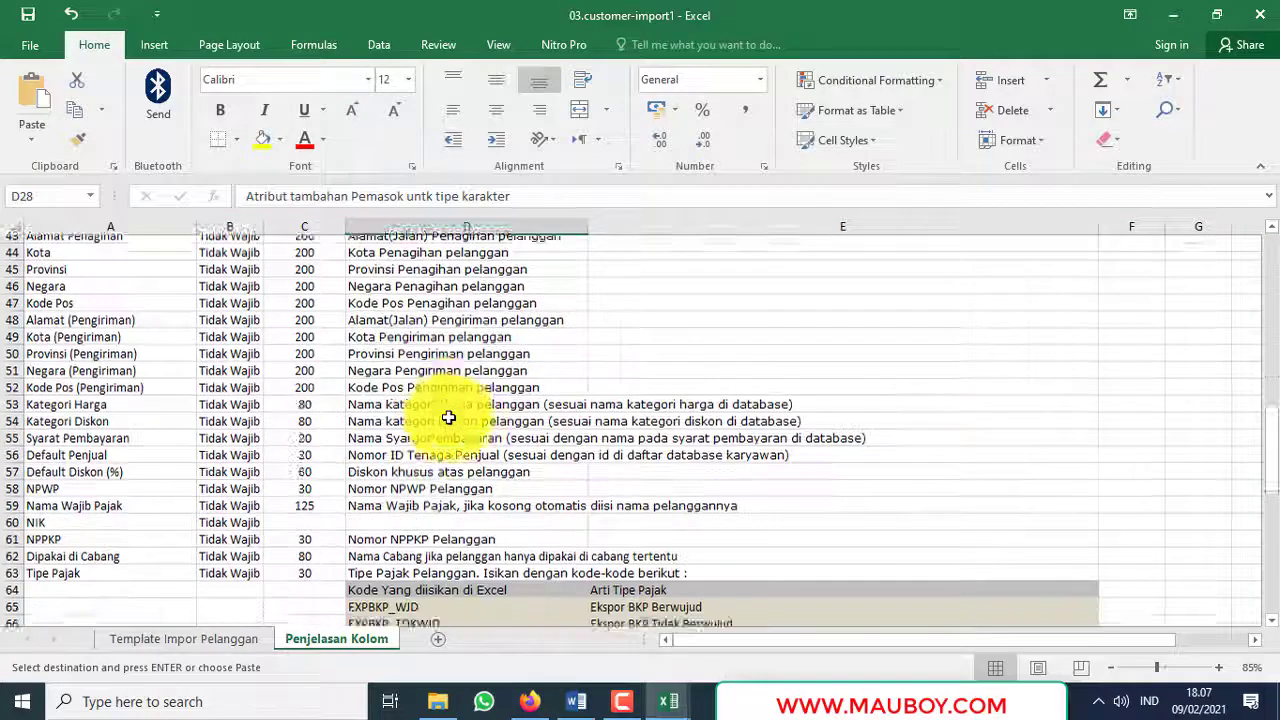
scroll(450, 417, down, 9)
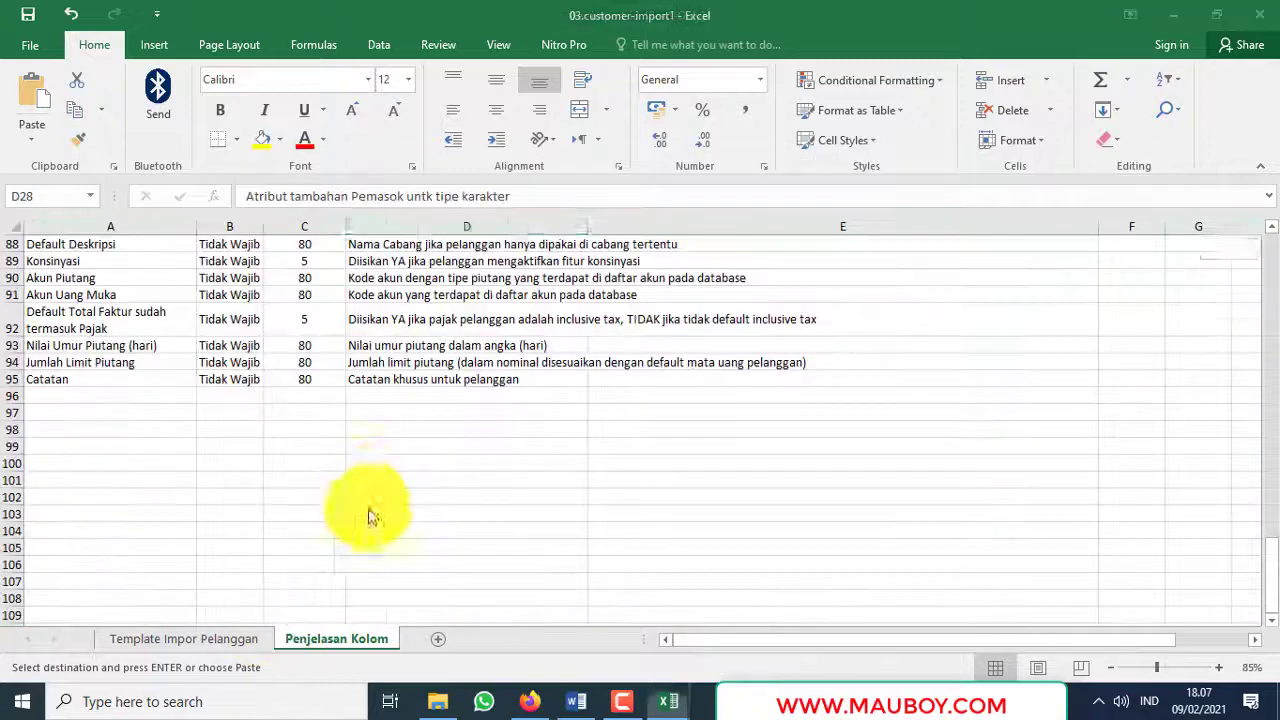
Step: Examine the Kategori, ID Pelanggan and Nama columns on the Template Impor Pelanggan sheet
click(215, 645)
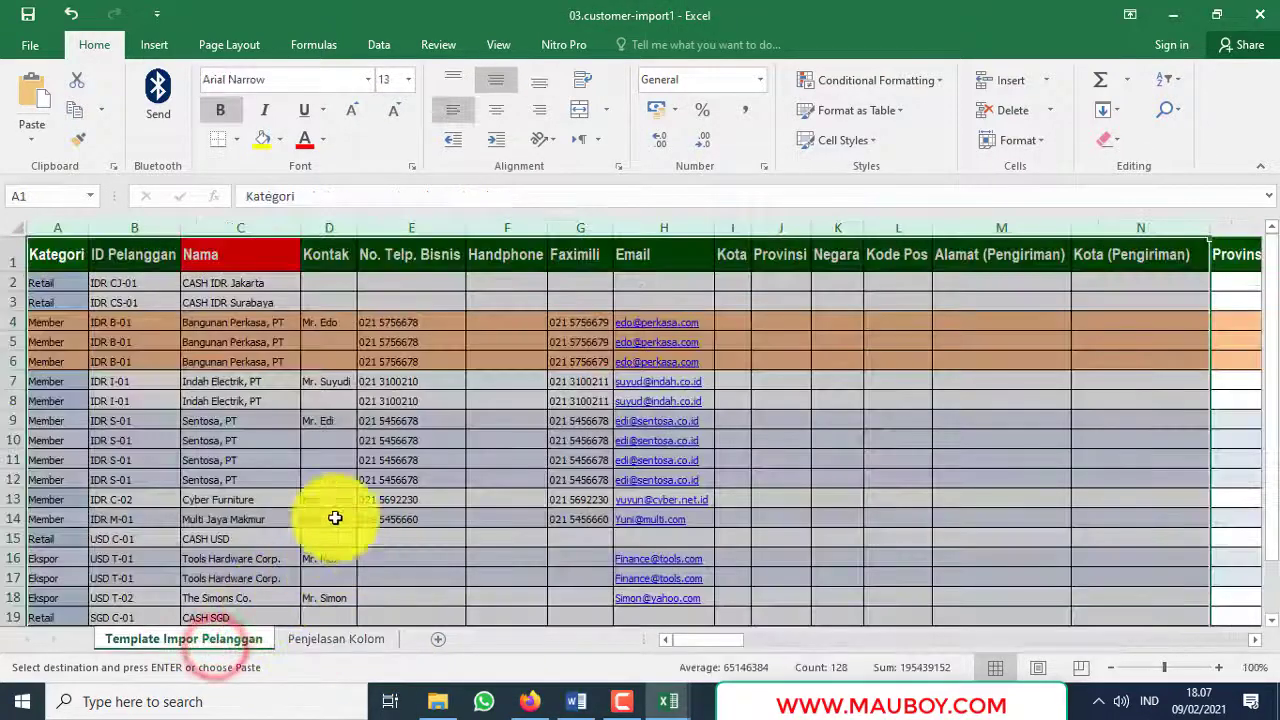
click(55, 225)
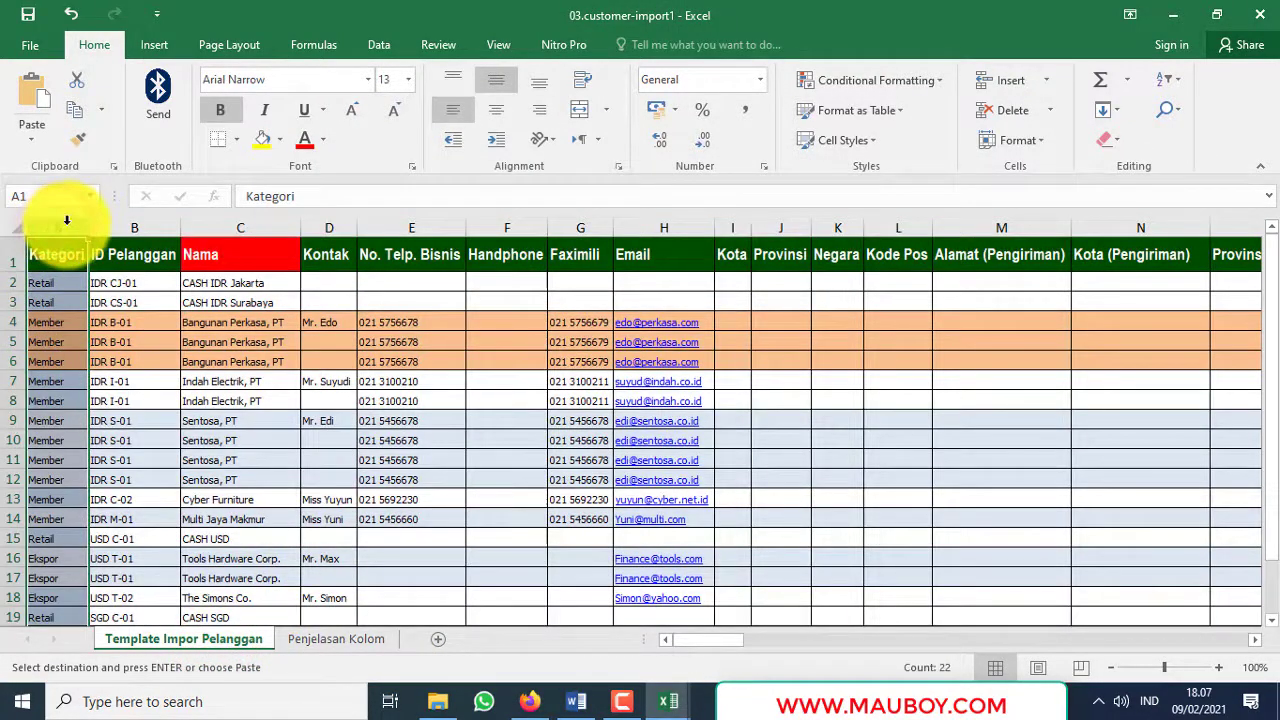
scroll(77, 311, up, 3)
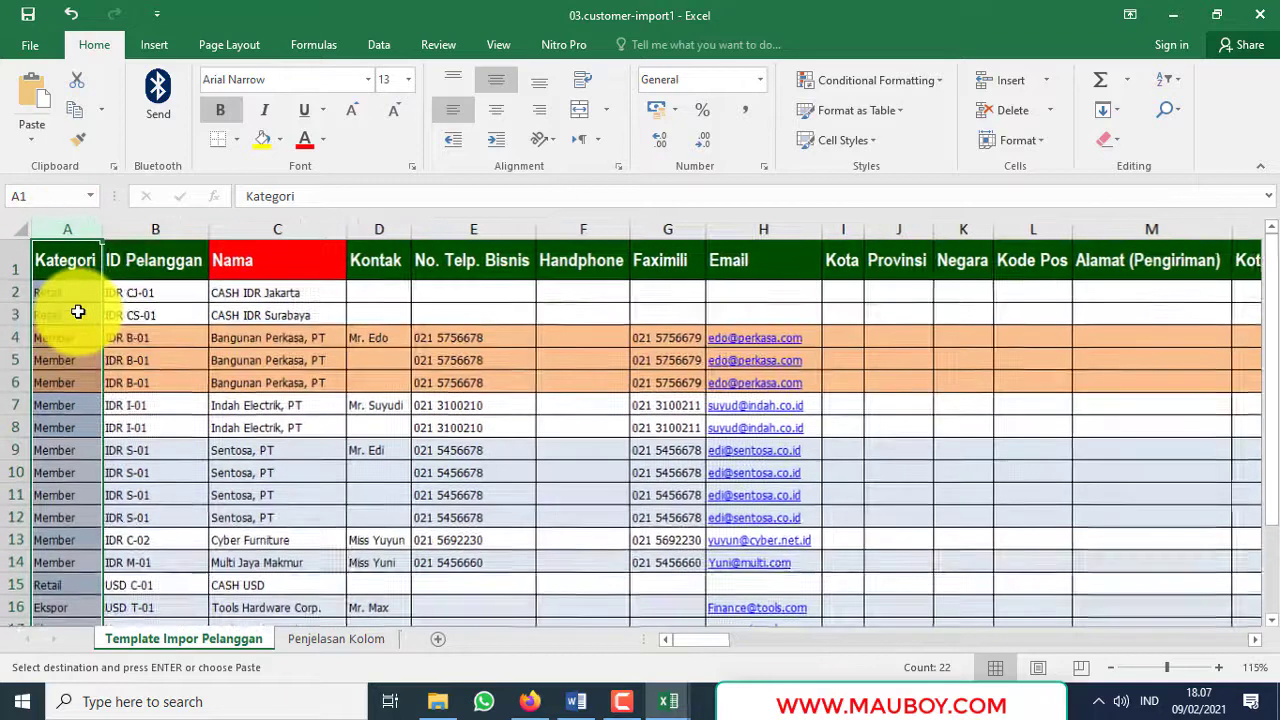
click(150, 231)
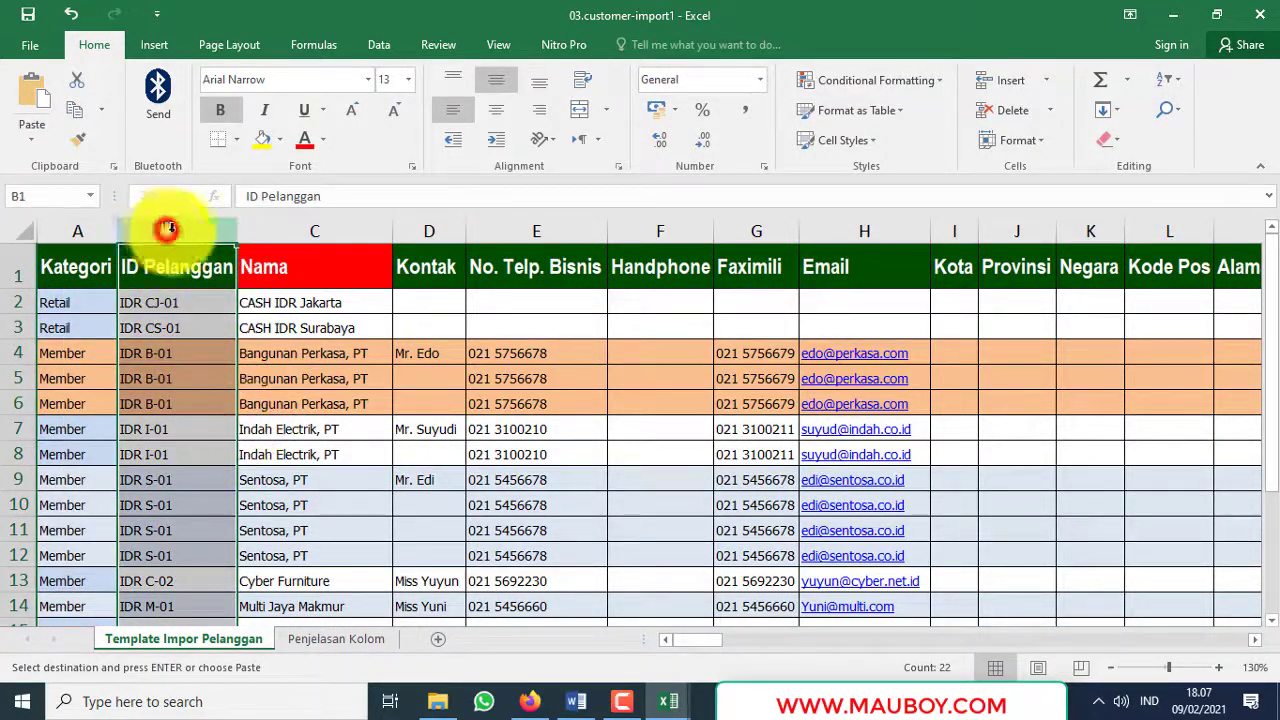
drag(166, 229, 266, 240)
Step: Check the Nama and Kontak explanations on the Penjelasan Kolom sheet and return to the Template Impor Pelanggan sheet
click(322, 638)
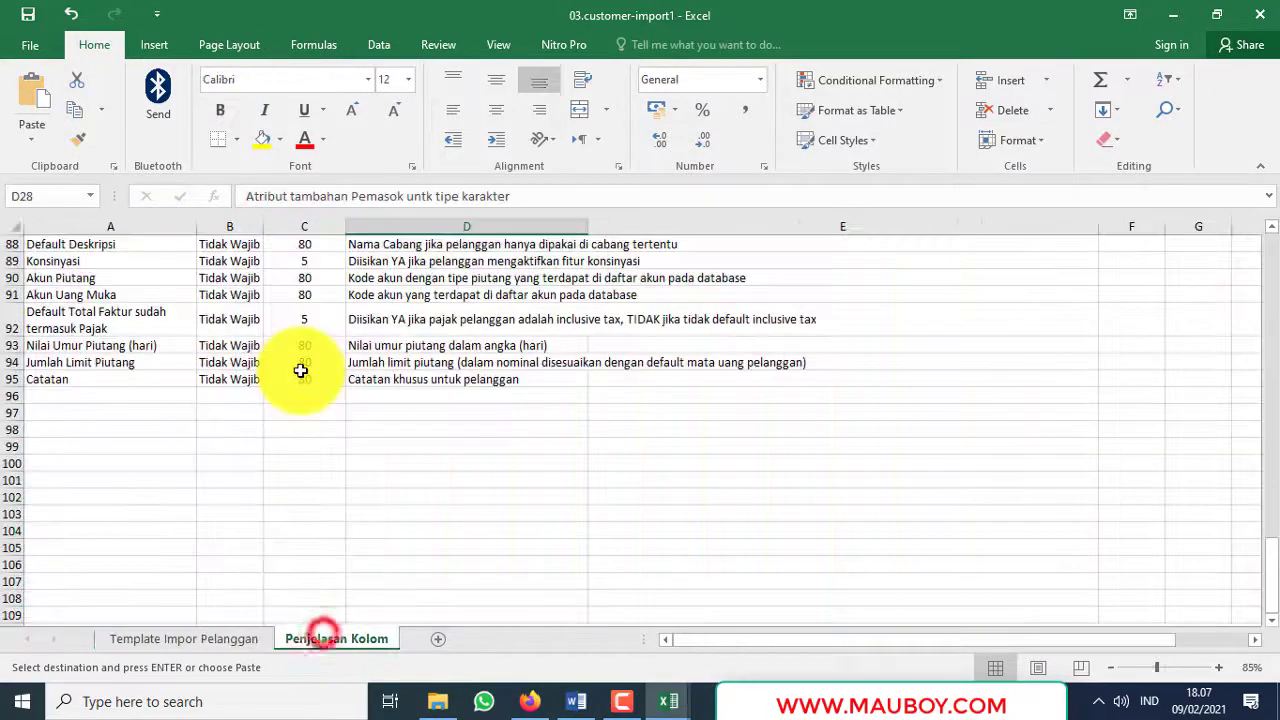
scroll(300, 370, up, 20)
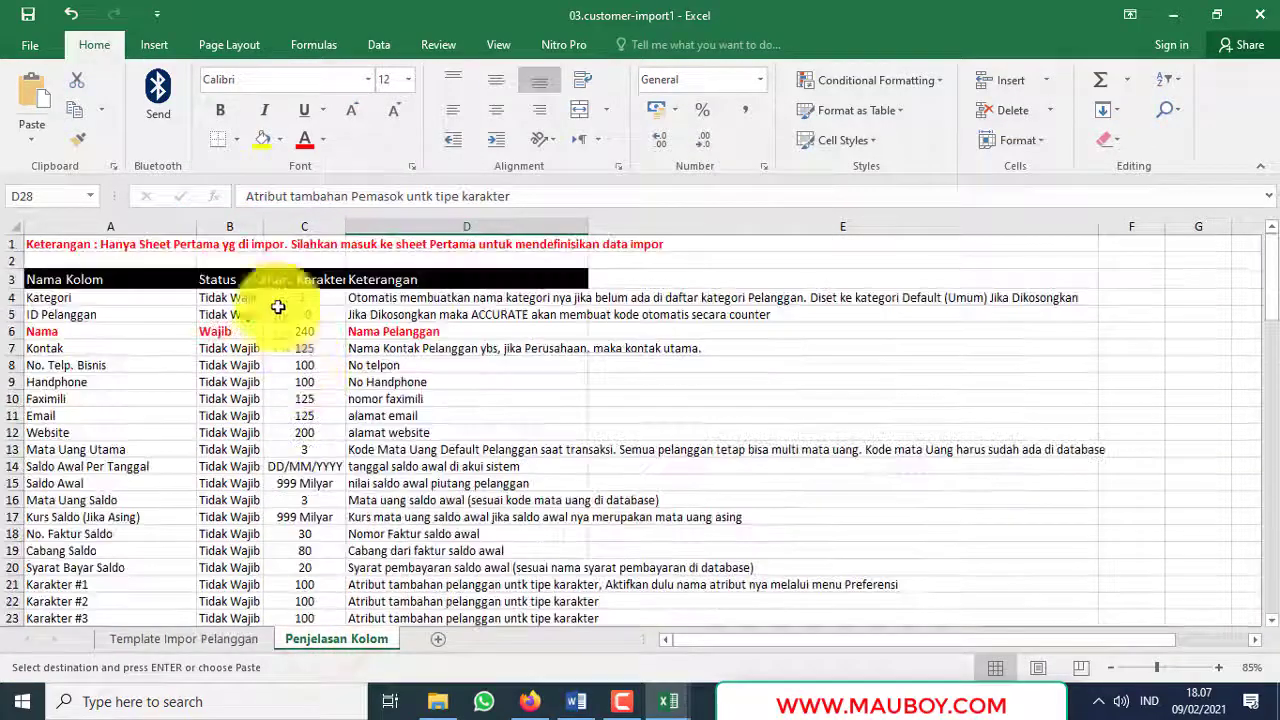
click(17, 331)
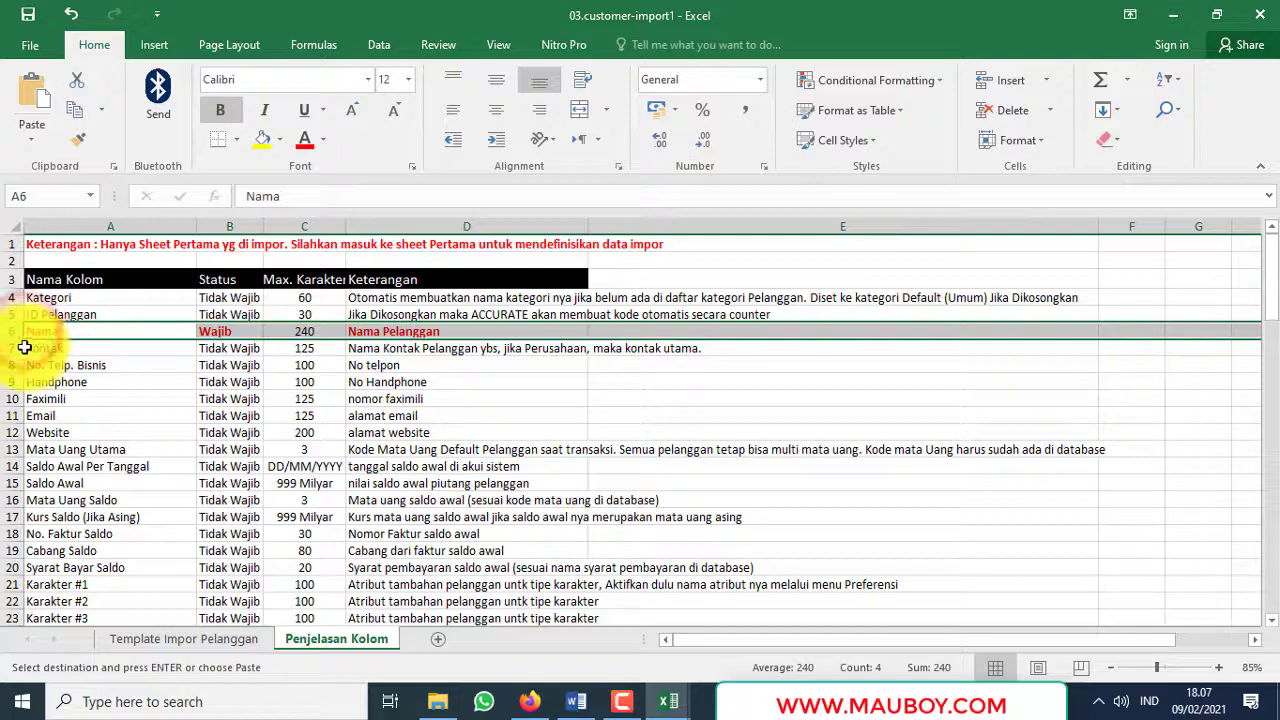
click(20, 347)
click(212, 640)
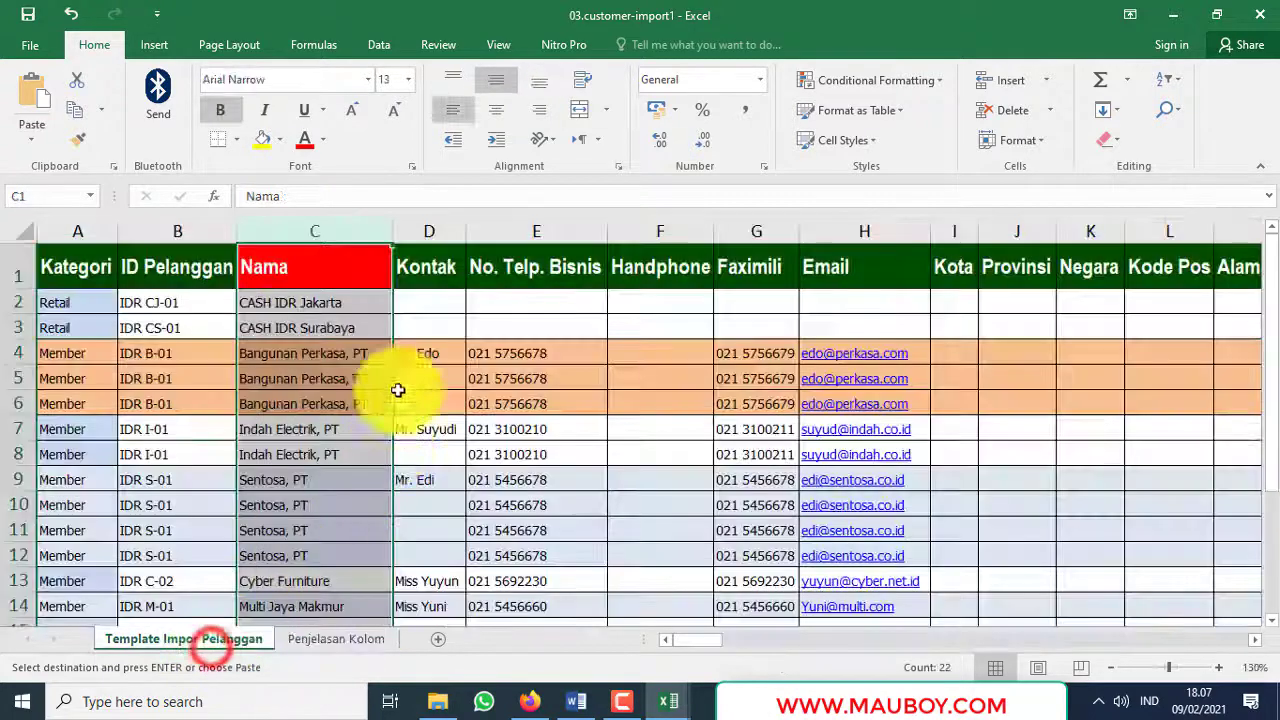
Step: Check the No. Telp. Bisnis and Handphone explanations on the Penjelasan Kolom sheet and return to the Template Impor Pelanggan sheet
click(428, 231)
click(536, 231)
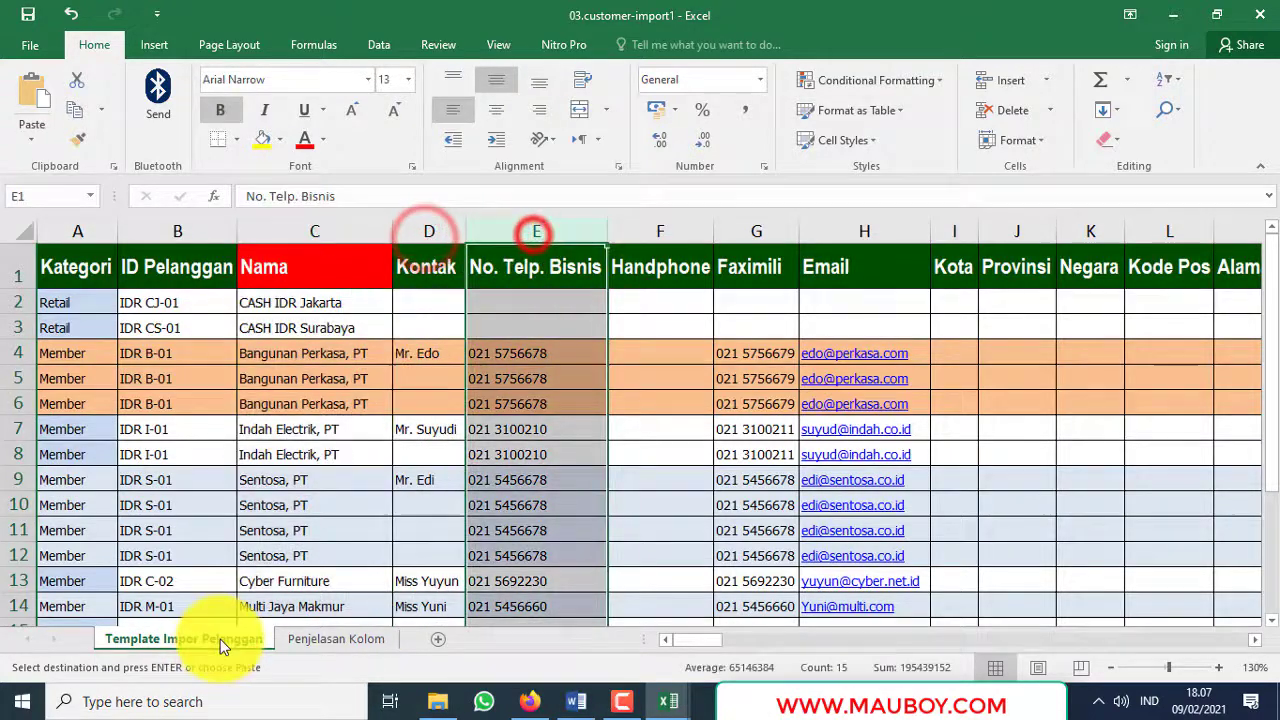
click(330, 645)
click(12, 365)
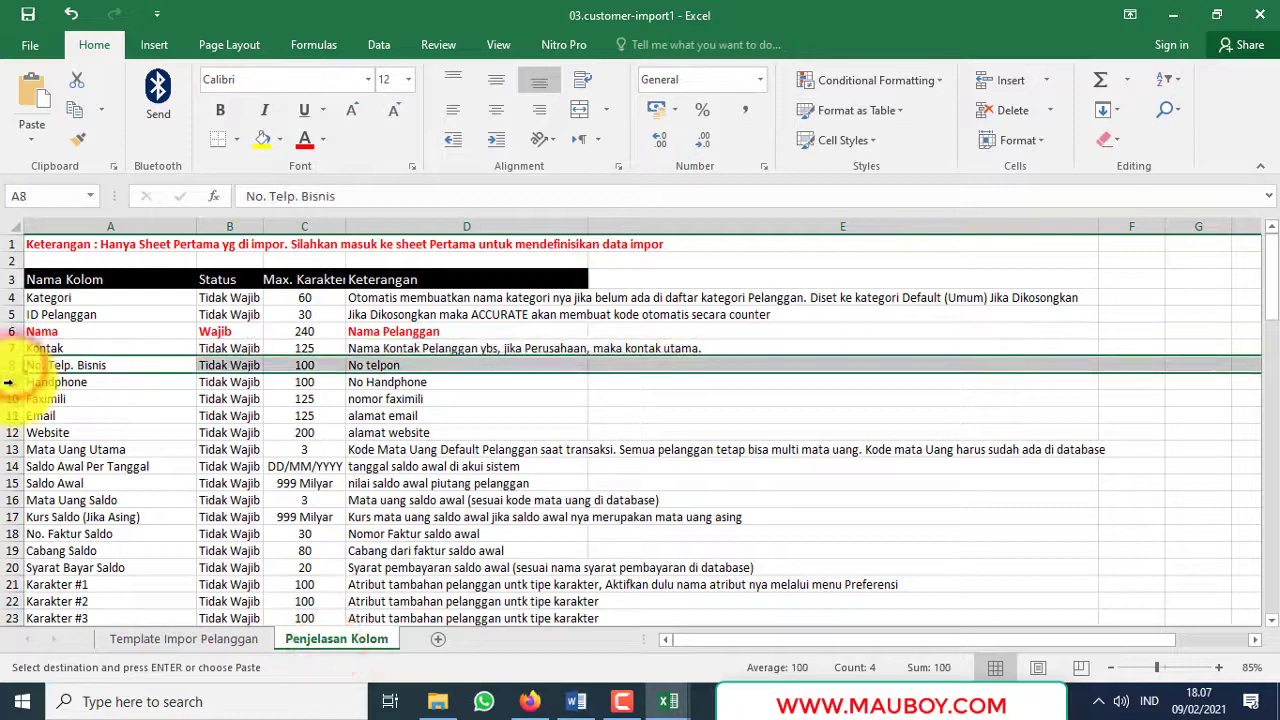
click(8, 382)
click(183, 638)
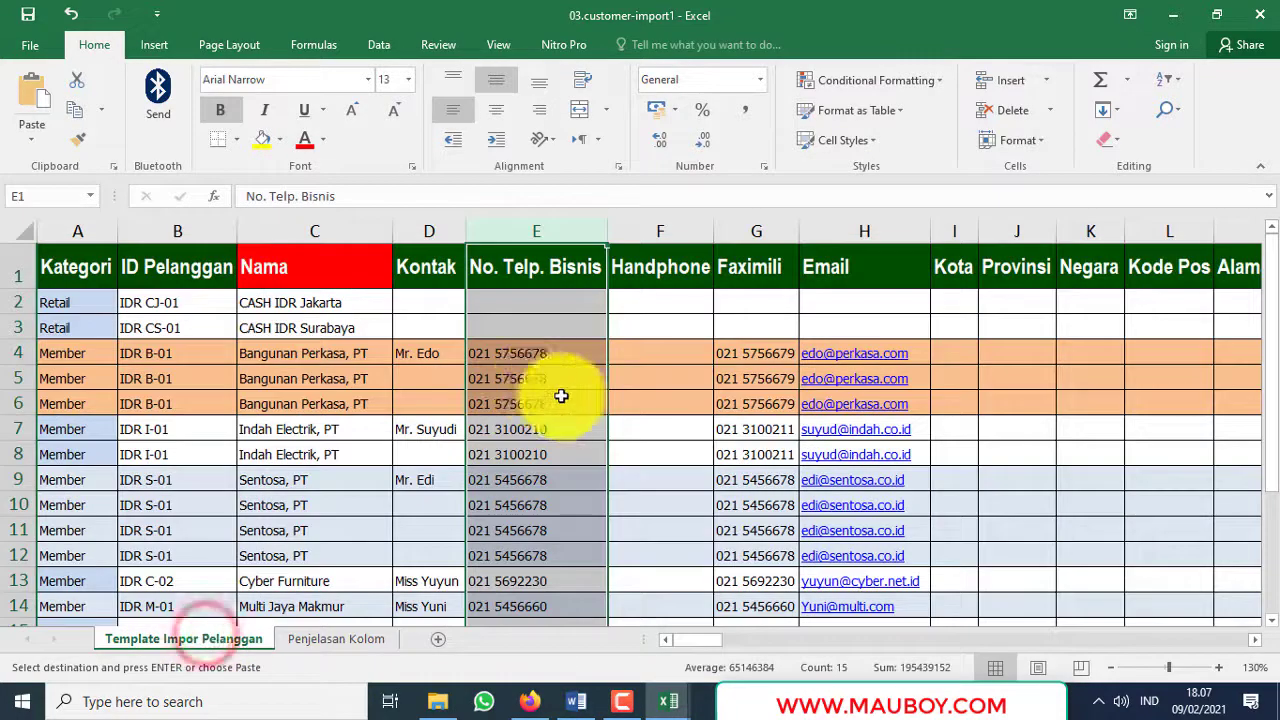
Step: Examine the No. Telp. Bisnis, Handphone, Faximili and Email columns of the customer template
click(552, 364)
click(664, 348)
click(660, 231)
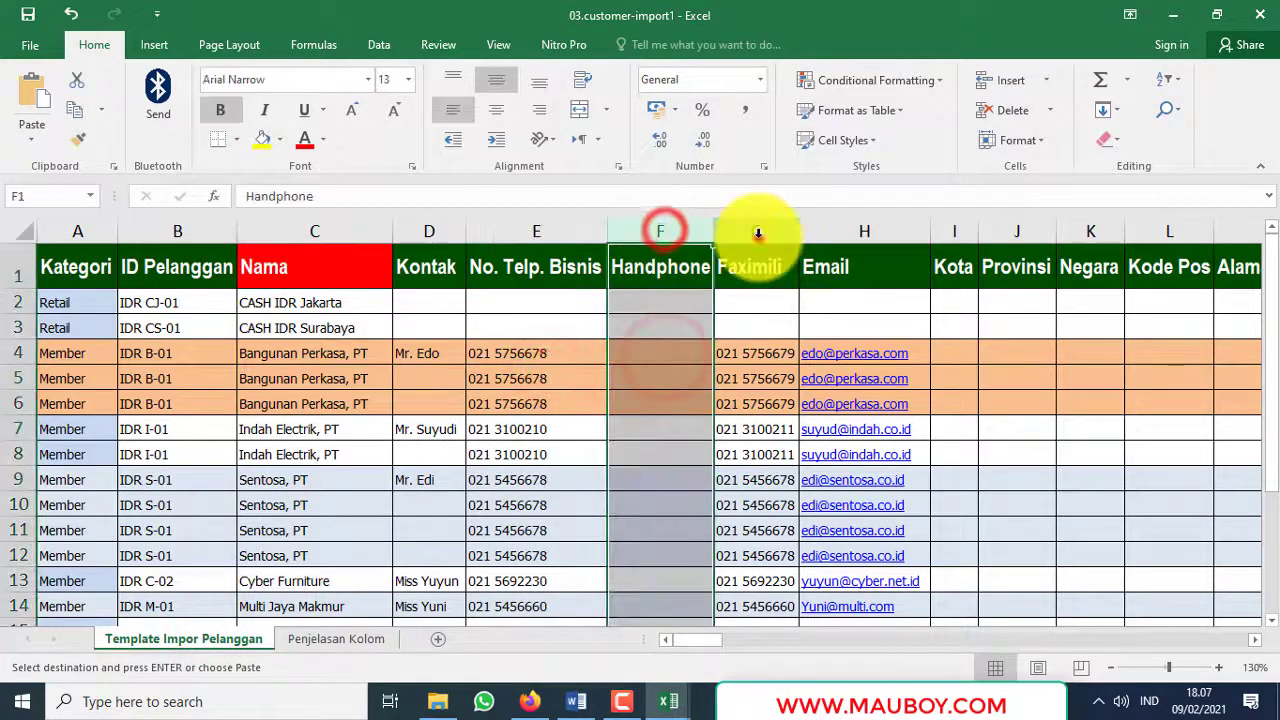
click(757, 232)
click(866, 226)
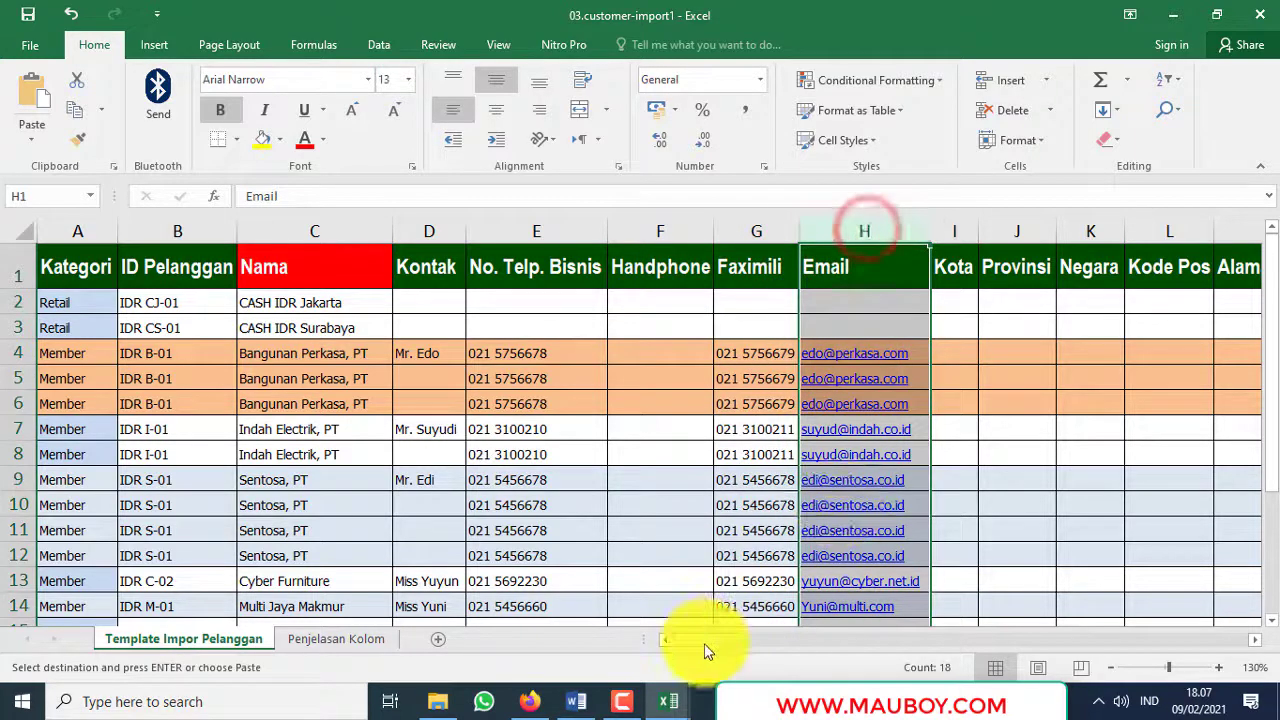
Step: Examine the address columns from Provinsi, Negara and Kode Pos through Alamat (Pengiriman) and Kota (Pengiriman)
drag(704, 643, 735, 630)
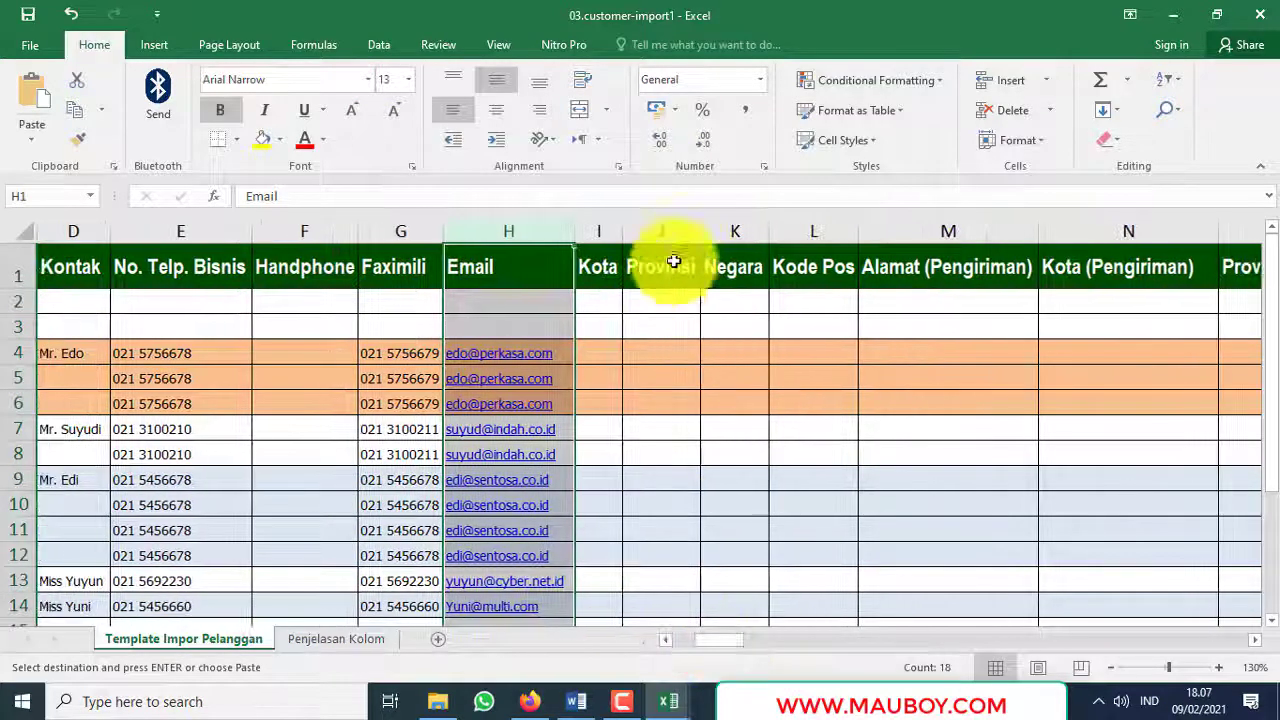
click(670, 231)
click(735, 231)
click(819, 230)
click(966, 234)
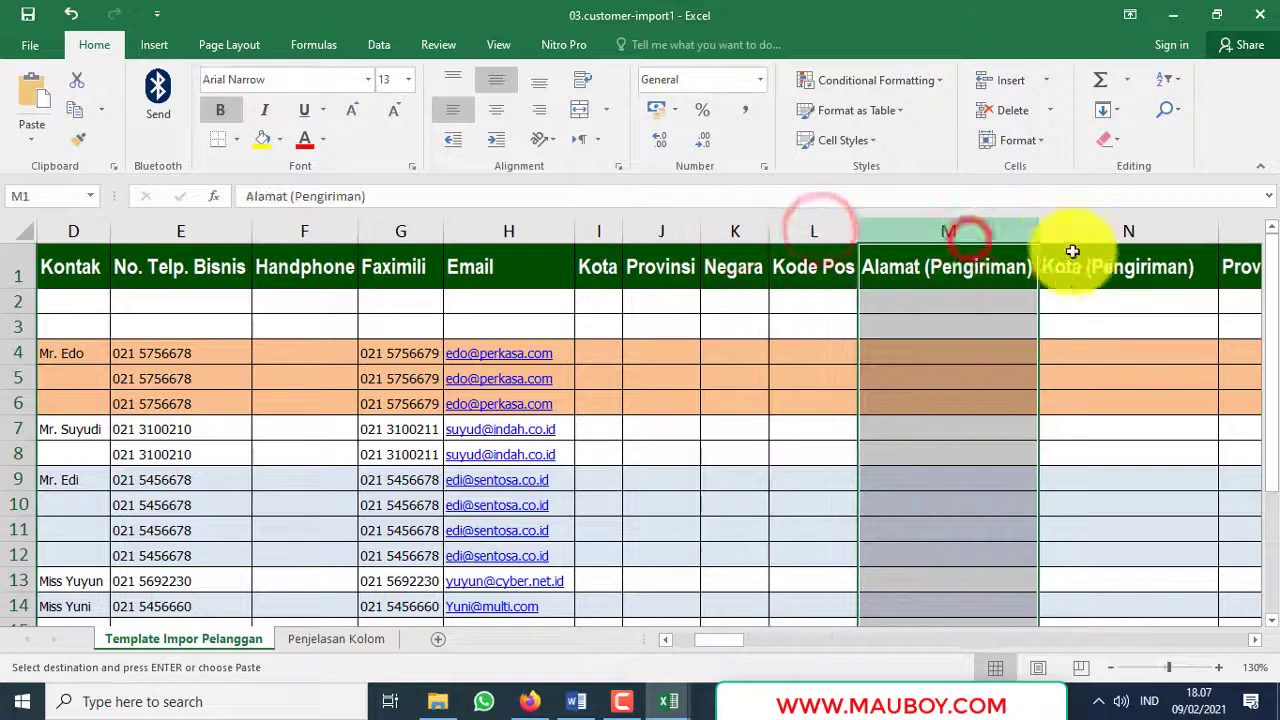
drag(1004, 234, 1100, 234)
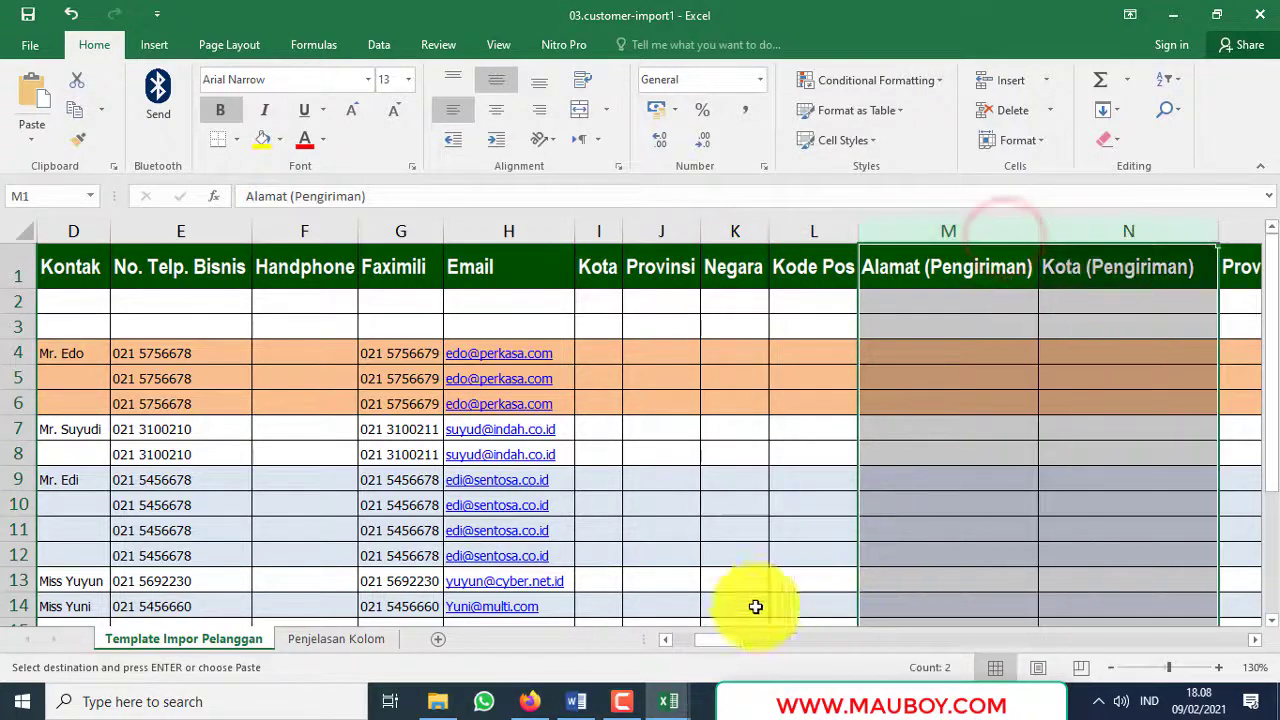
Step: Look up the Alamat (Pengiriman) explanation on the Penjelasan Kolom sheet and return to the Template Impor Pelanggan sheet
click(743, 641)
click(330, 638)
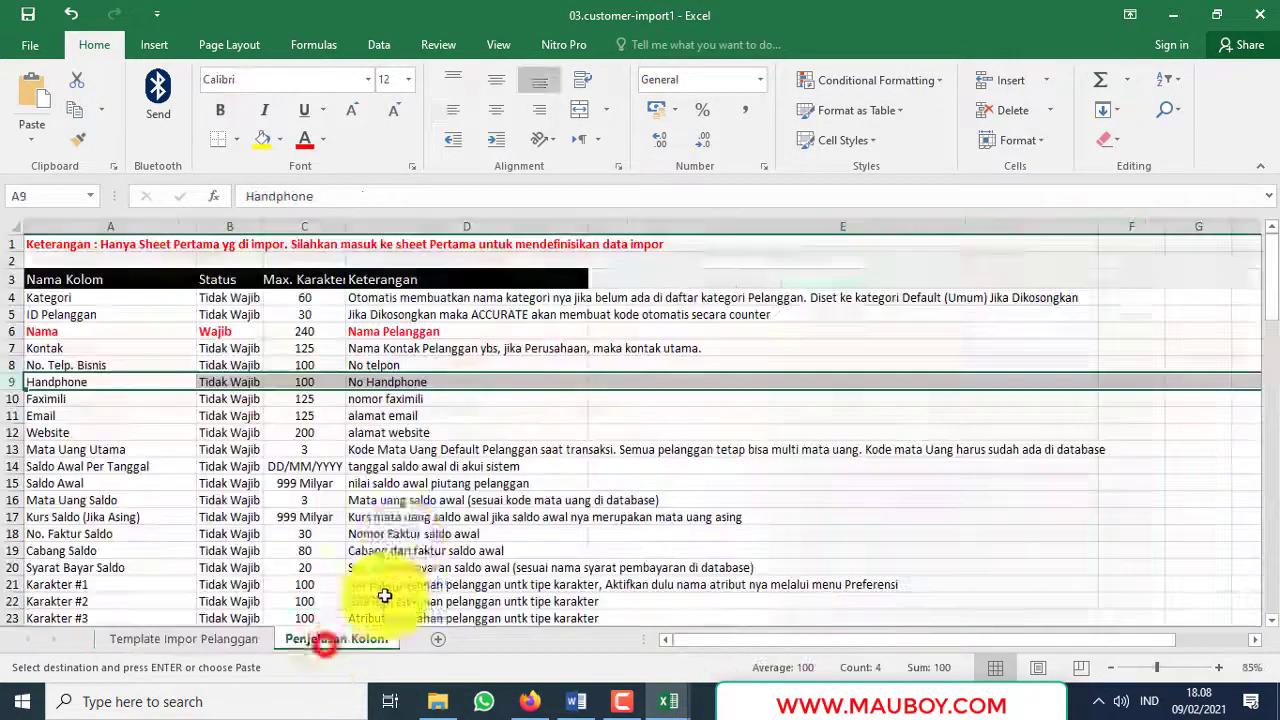
scroll(149, 491, down, 2)
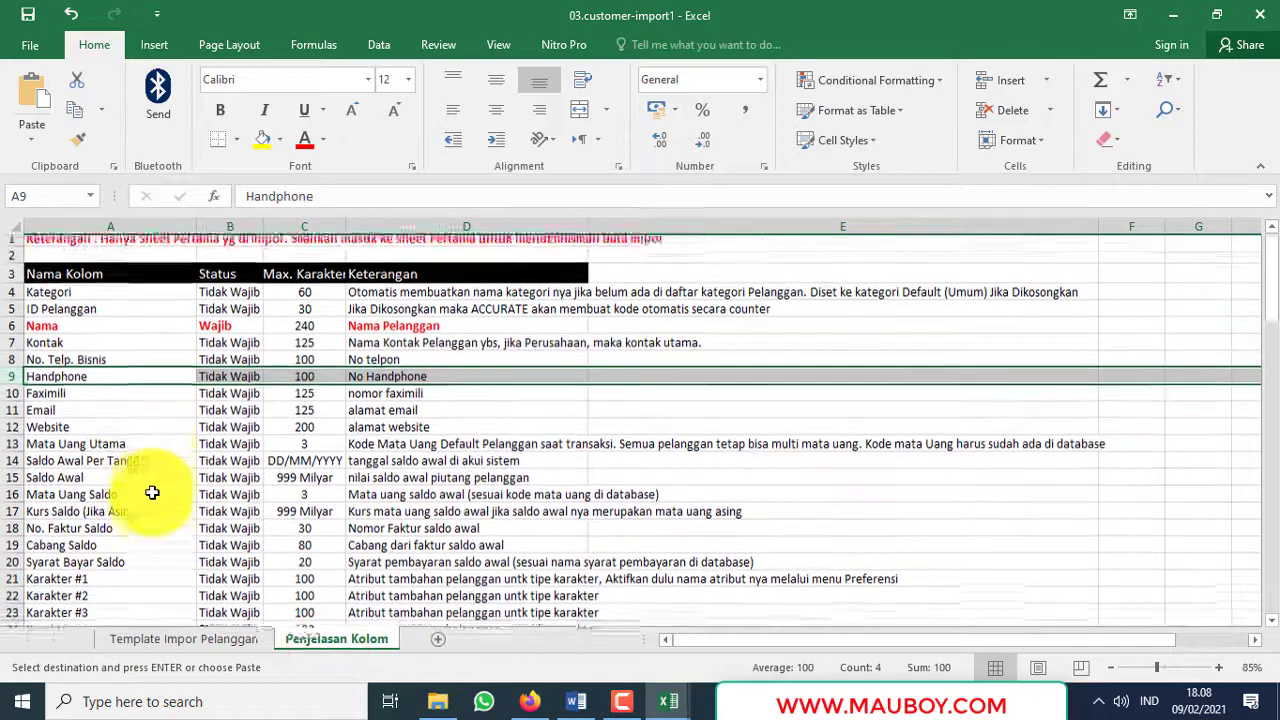
scroll(152, 492, down, 8)
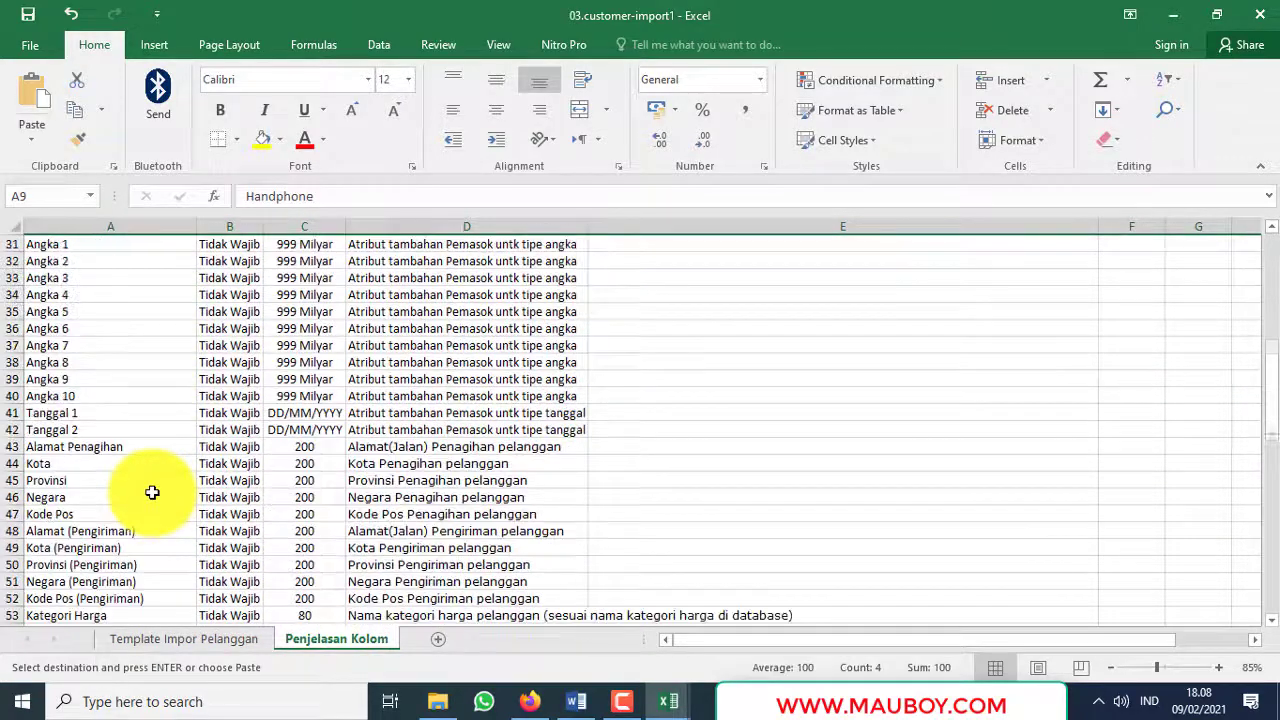
click(139, 531)
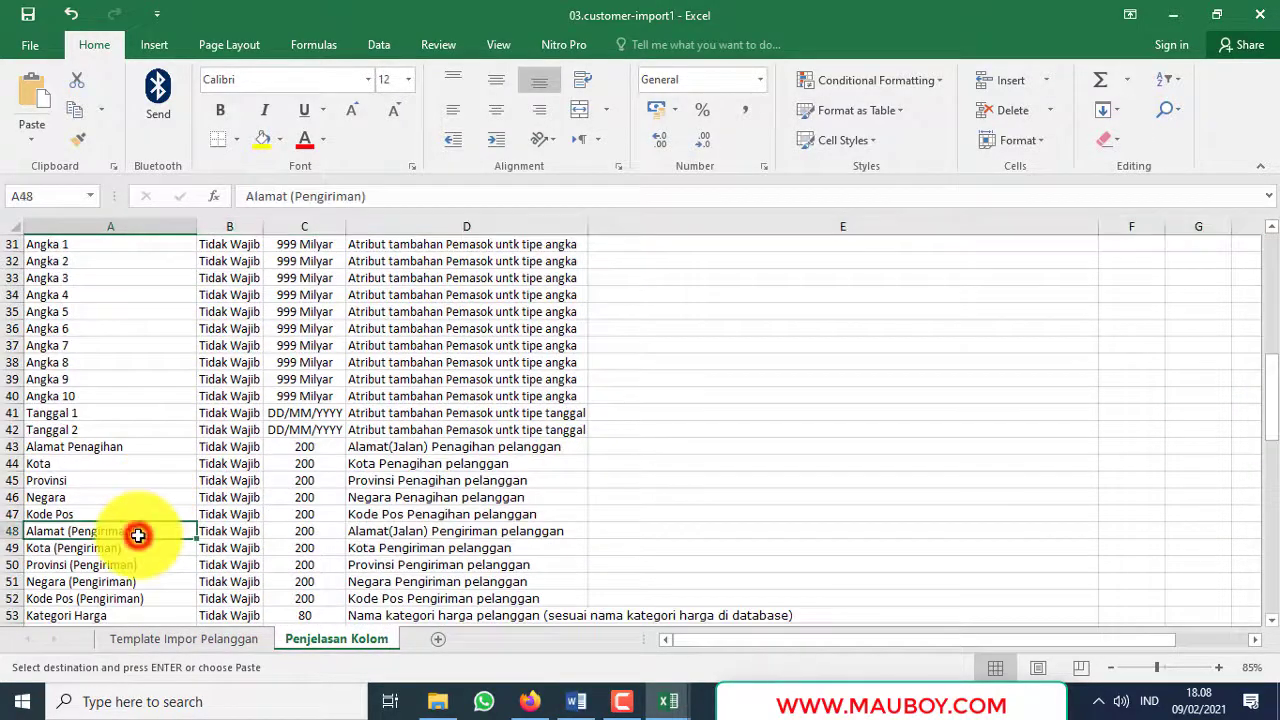
click(372, 531)
click(155, 640)
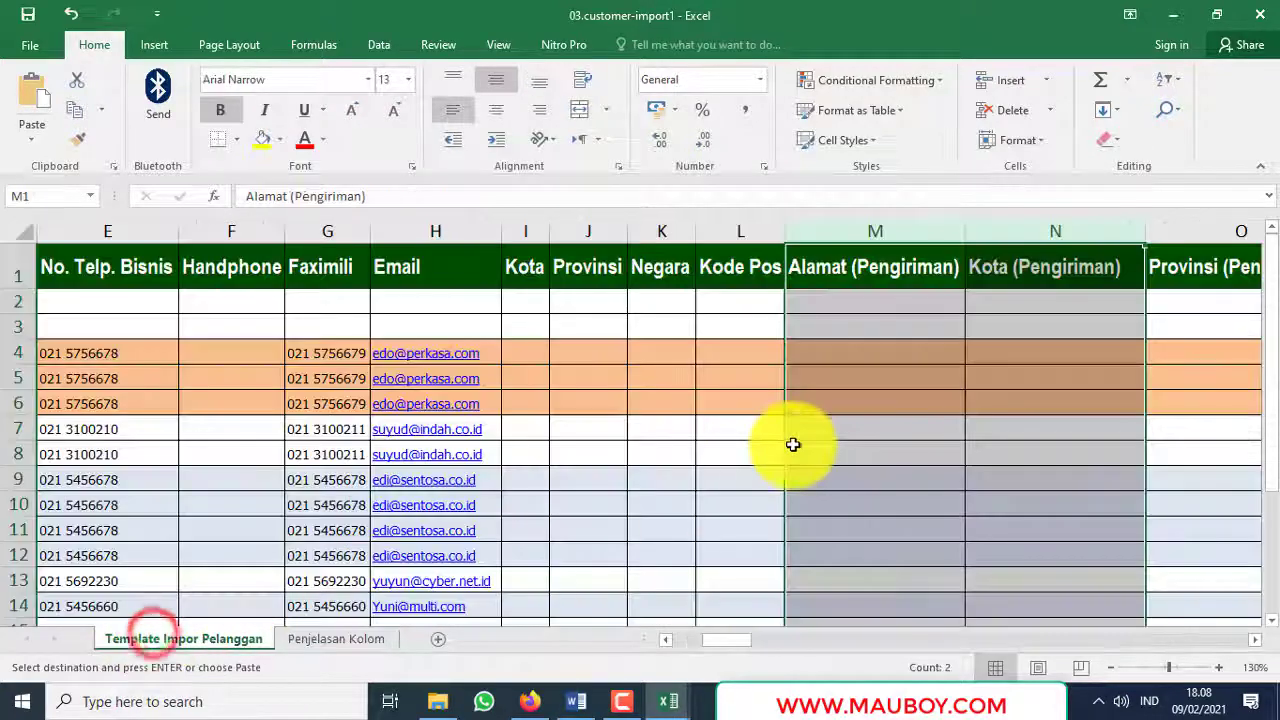
Step: Examine the Mata uang Utama column and the opening balance columns from Saldo awal per tanggal through Cabang Saldo
drag(740, 645, 824, 641)
click(614, 230)
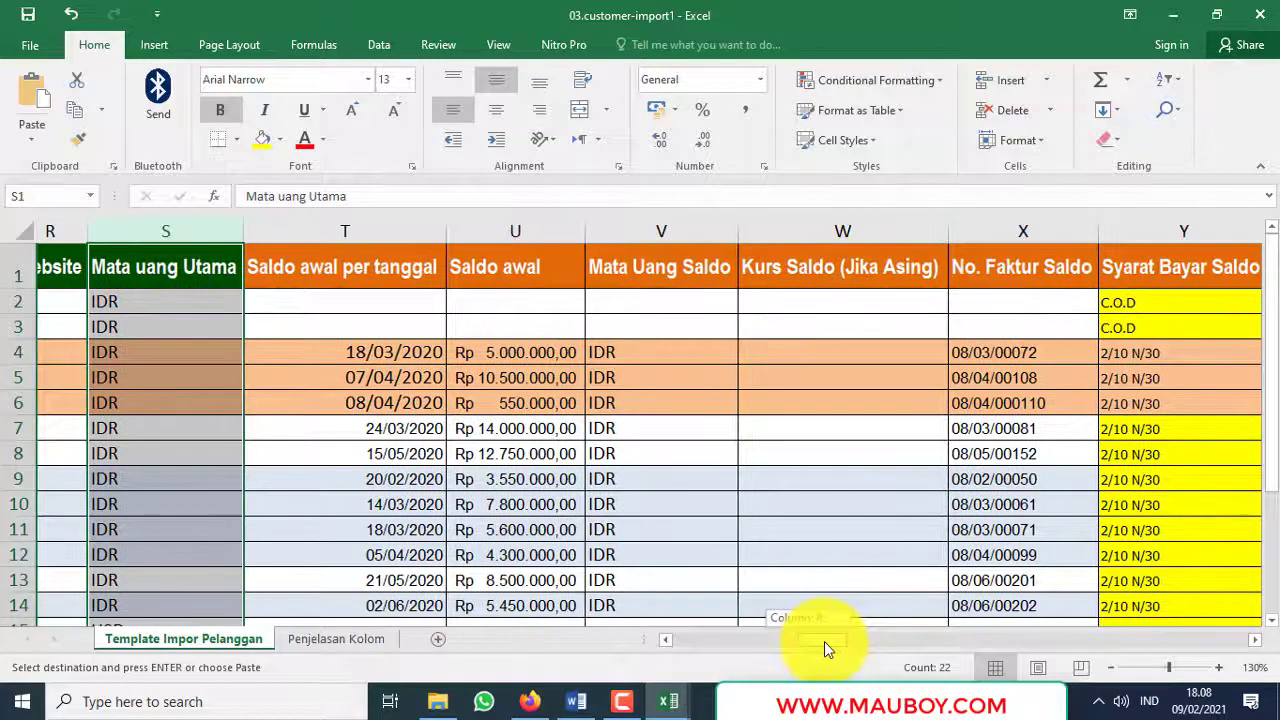
scroll(737, 491, down, 1)
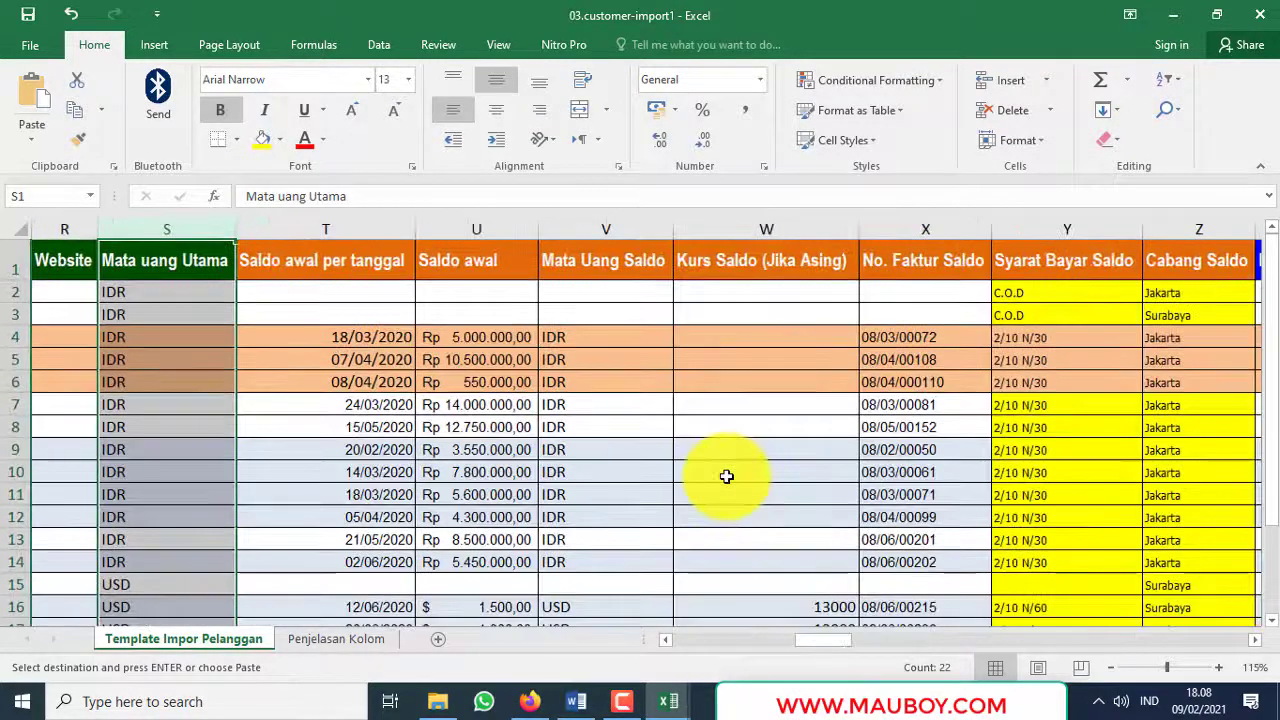
click(360, 219)
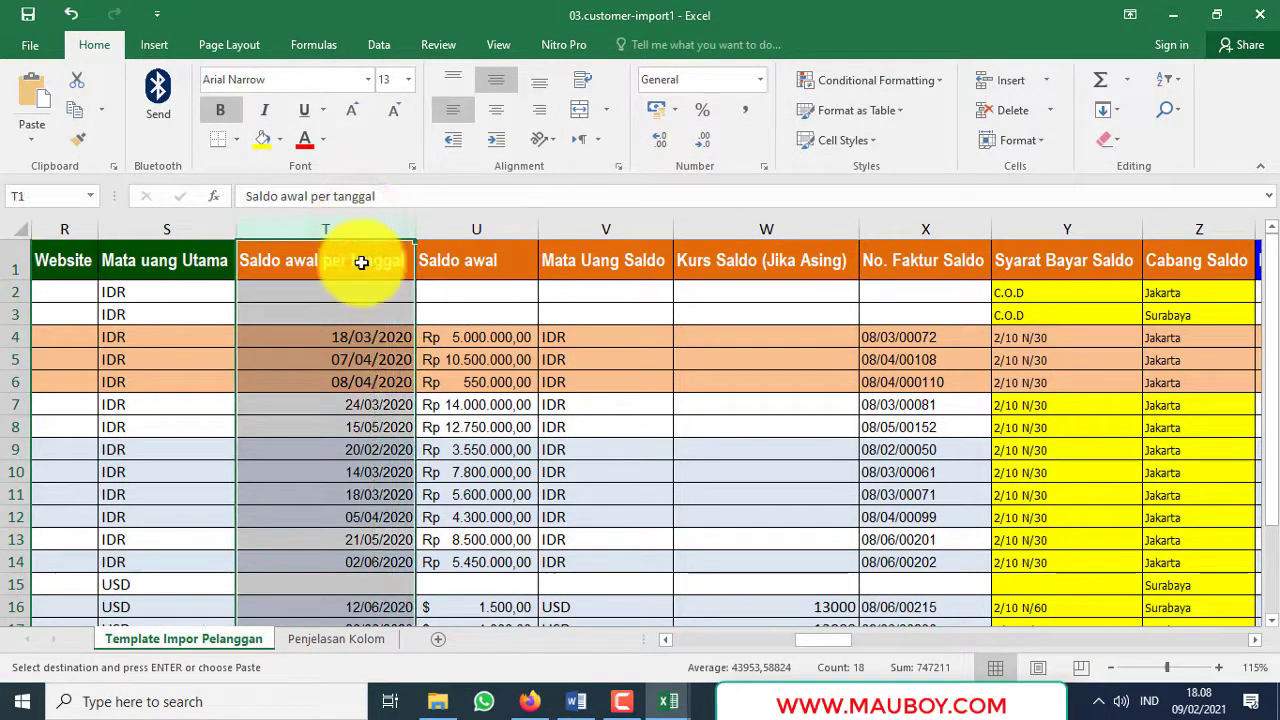
click(360, 263)
click(465, 265)
click(610, 263)
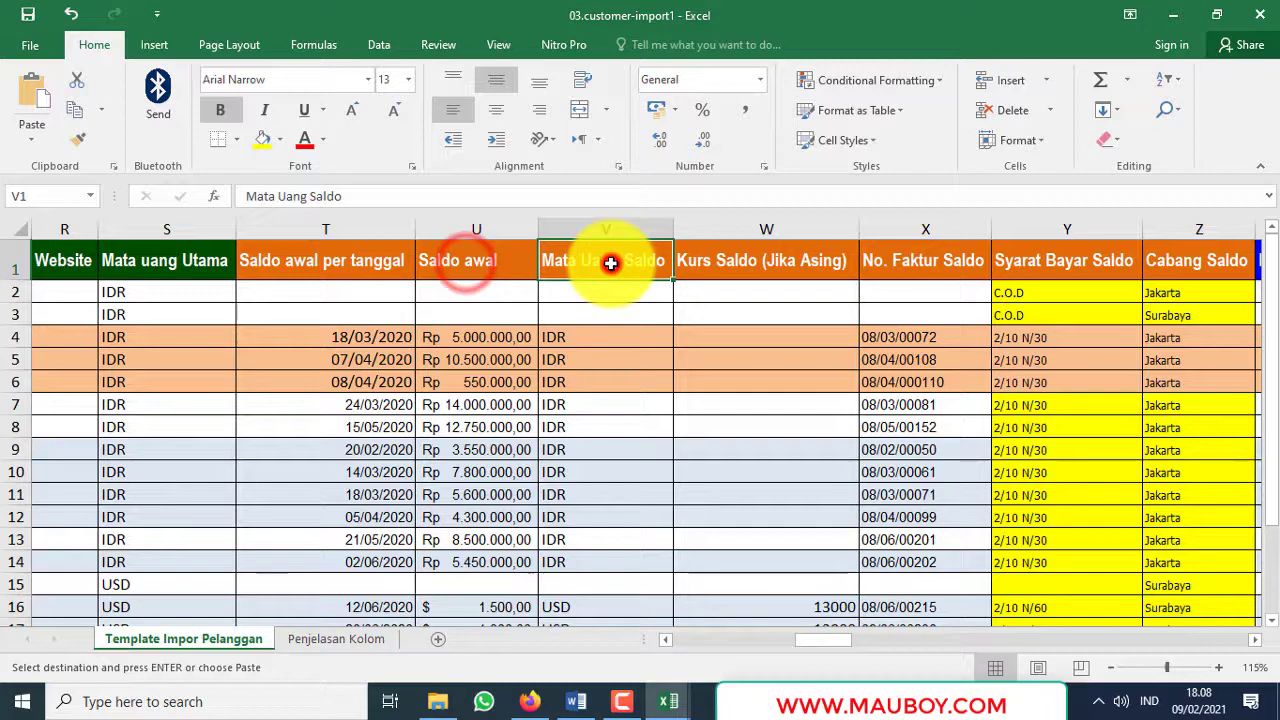
click(749, 264)
click(905, 262)
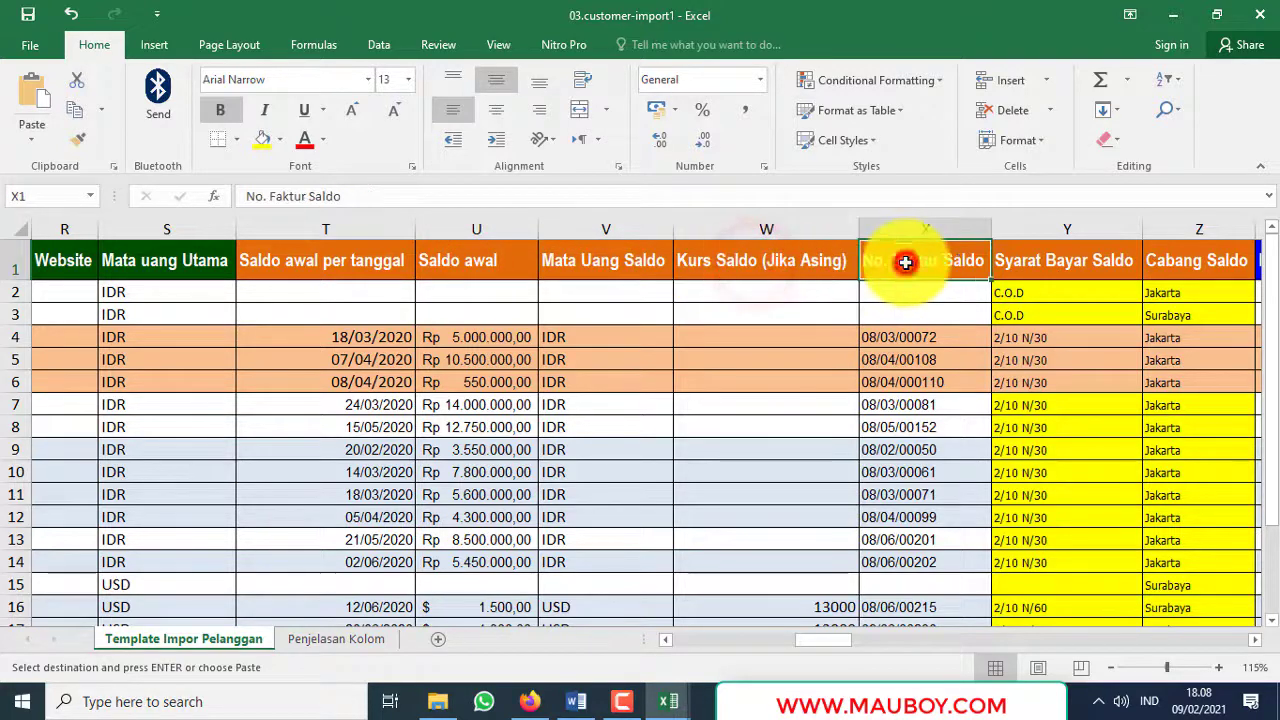
click(1078, 263)
click(1201, 266)
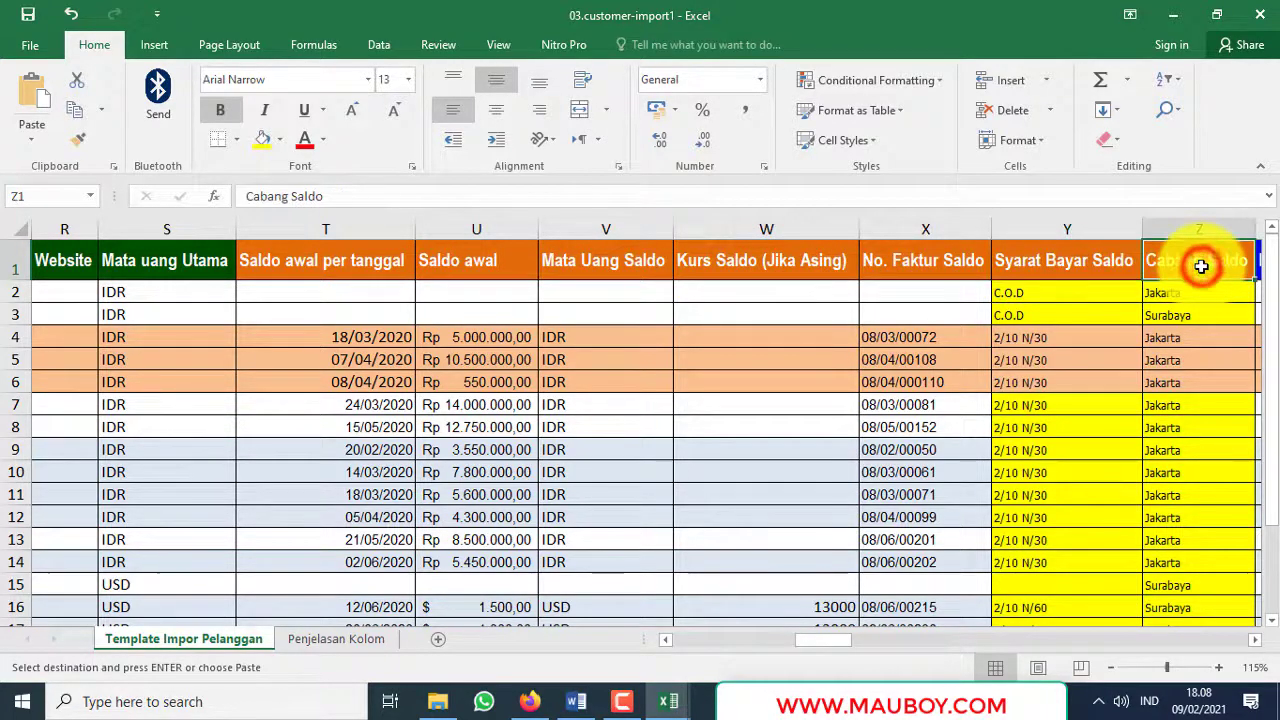
Step: Highlight rows 4 to 6 and check the three Bangunan Perkasa, PT entries from the Kategori column onward
click(214, 328)
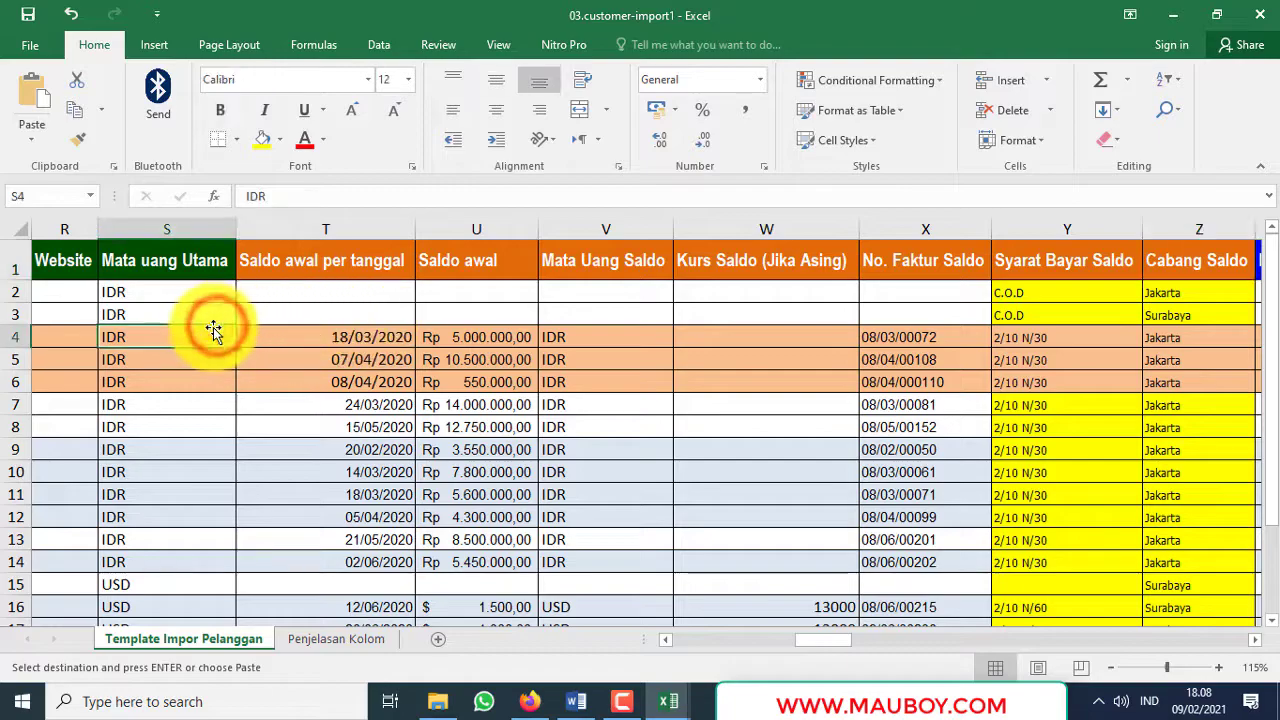
scroll(214, 330, down, 1)
scroll(370, 333, up, 1)
click(22, 339)
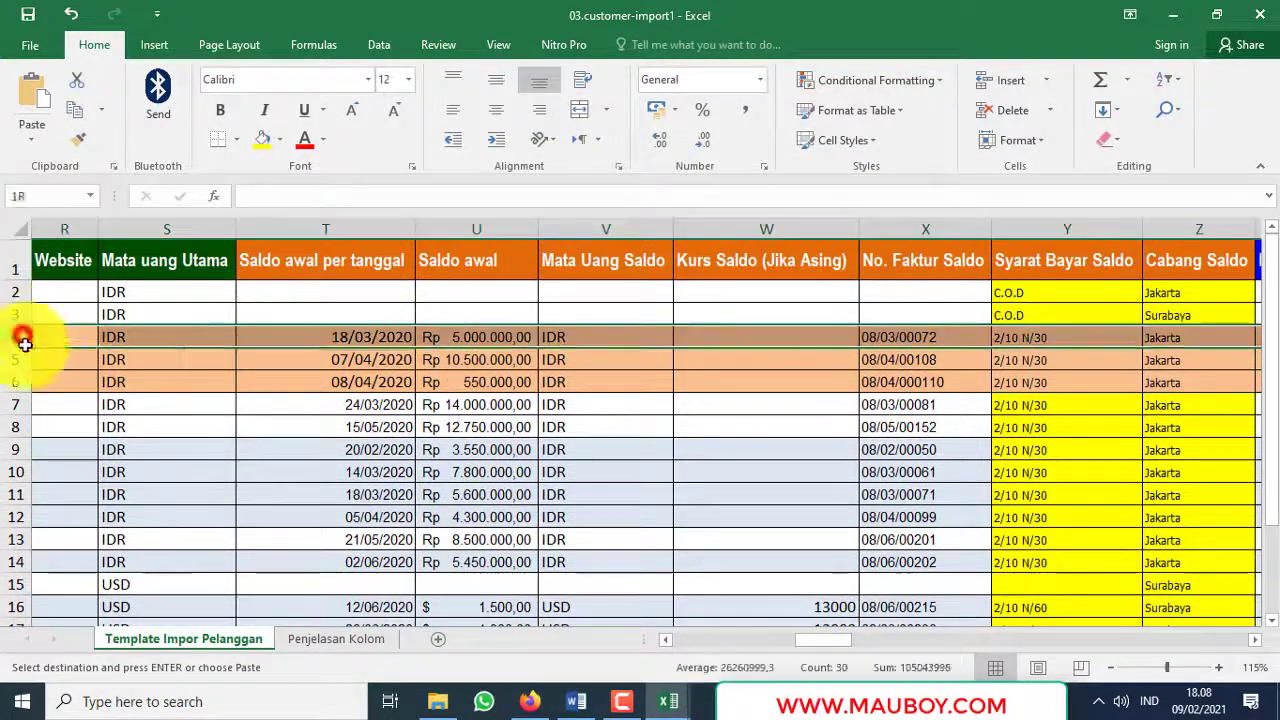
drag(24, 343, 29, 382)
drag(829, 642, 690, 642)
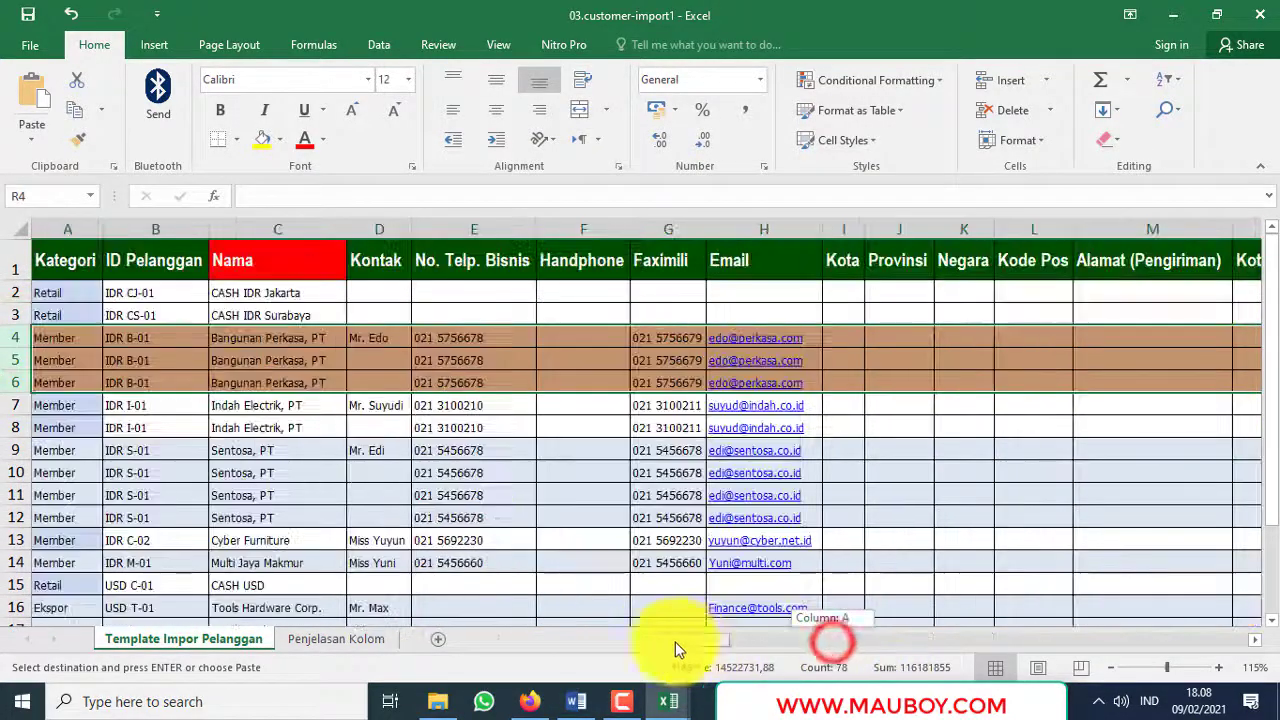
drag(15, 338, 16, 383)
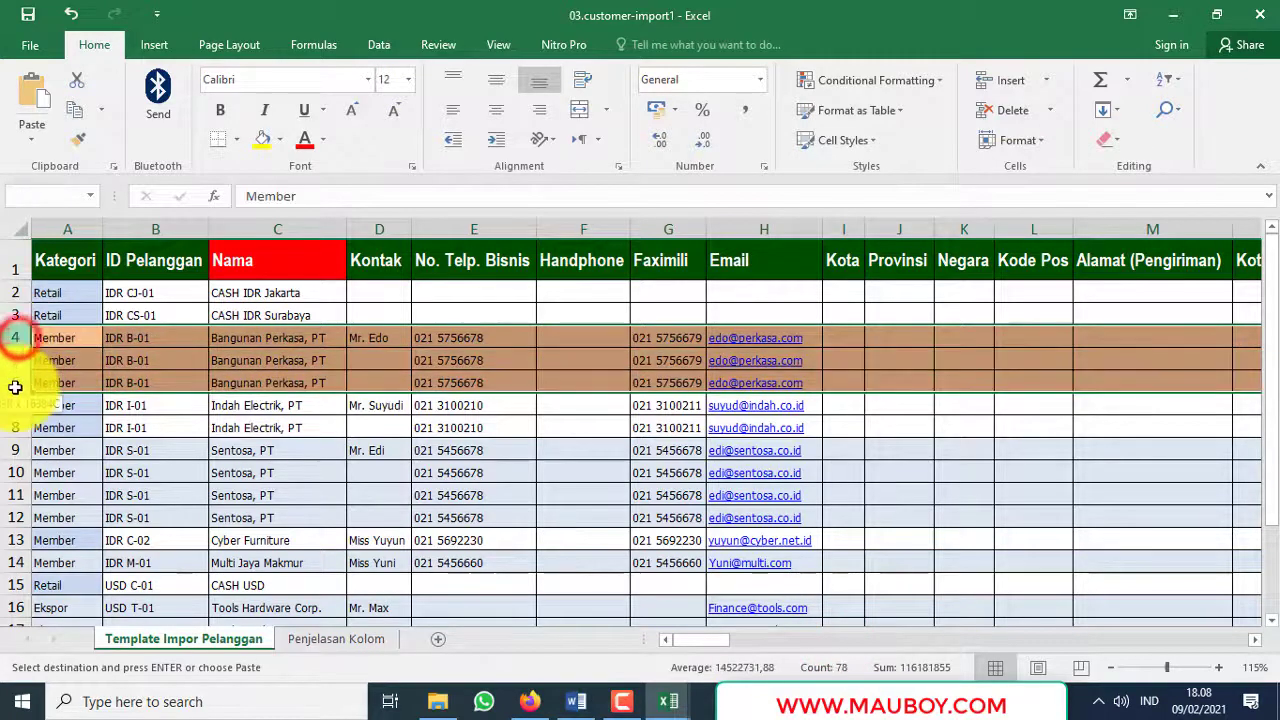
Step: Examine the No. Faktur Saldo, Syarat Bayar Saldo and Cabang Saldo cells of rows 4 to 6
drag(703, 645, 835, 631)
drag(721, 332, 716, 382)
key(ctrl+v)
drag(820, 340, 820, 382)
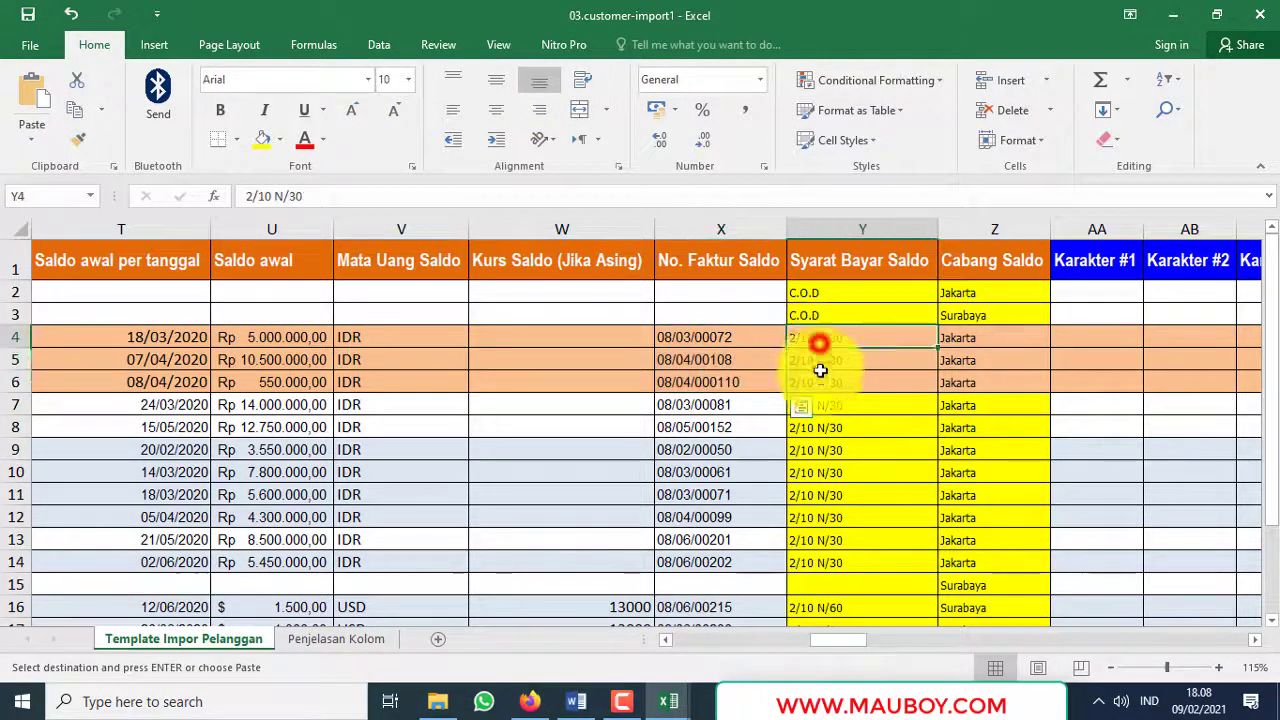
key(ctrl+v)
click(1000, 327)
drag(1000, 327, 997, 382)
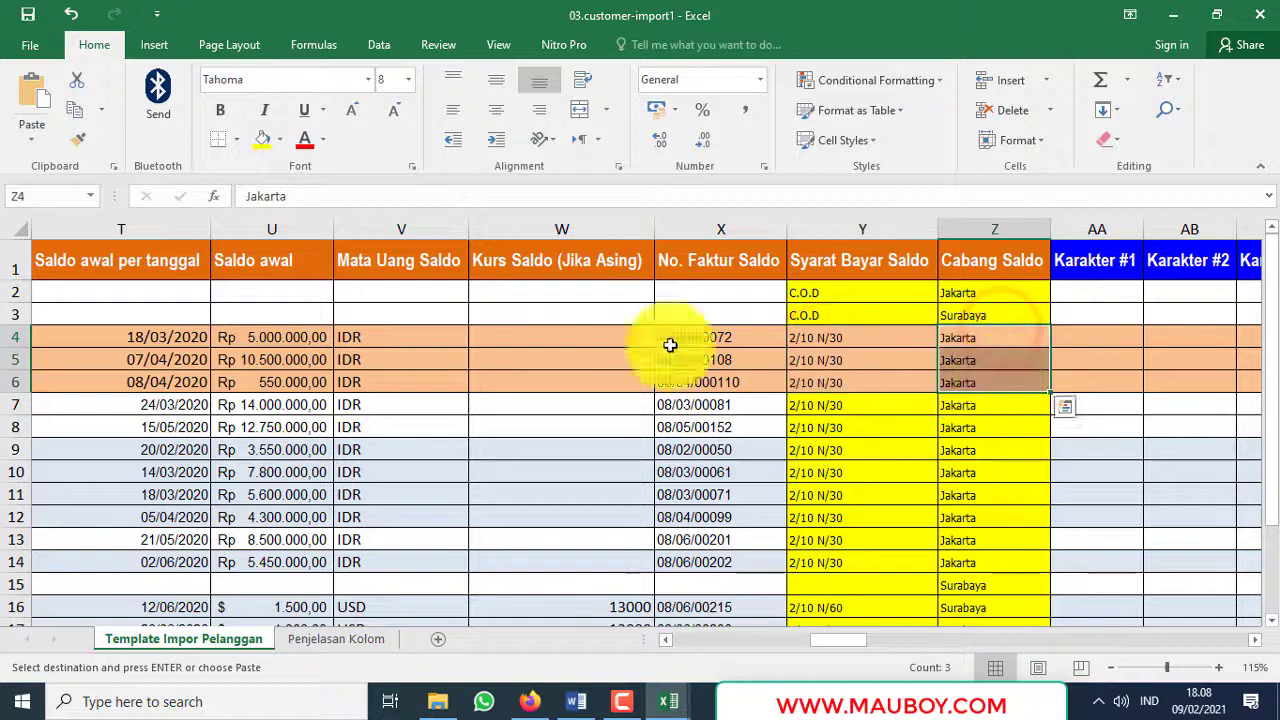
Step: Examine the Saldo awal, Mata Uang Saldo and Saldo awal per tanggal cells of rows 4 to 6
click(268, 337)
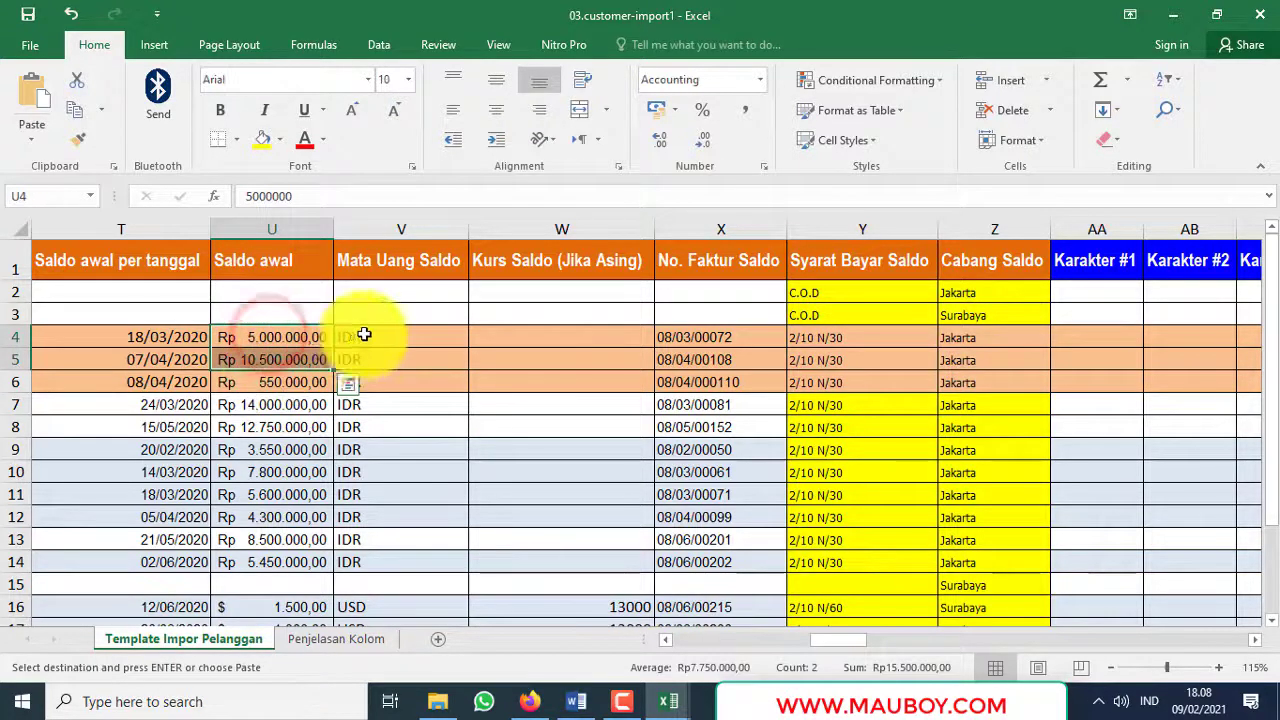
drag(360, 337, 360, 382)
key(ctrl+v)
drag(178, 338, 178, 381)
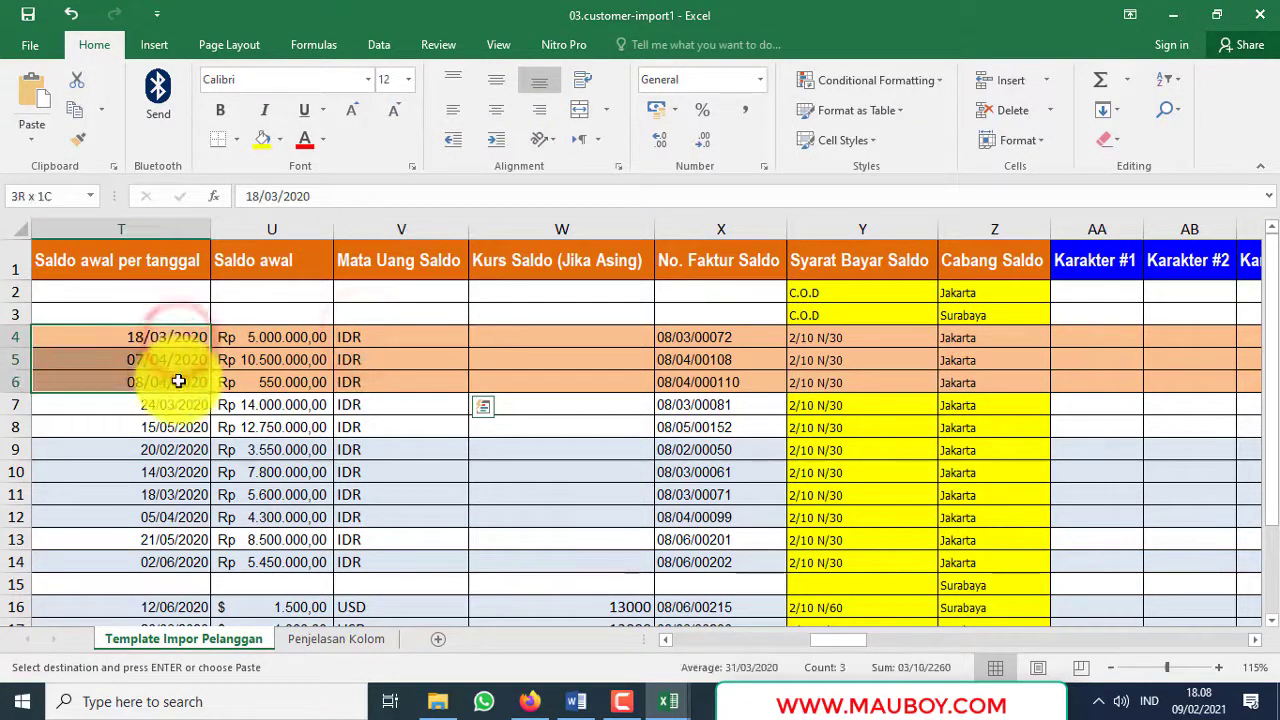
drag(166, 337, 170, 384)
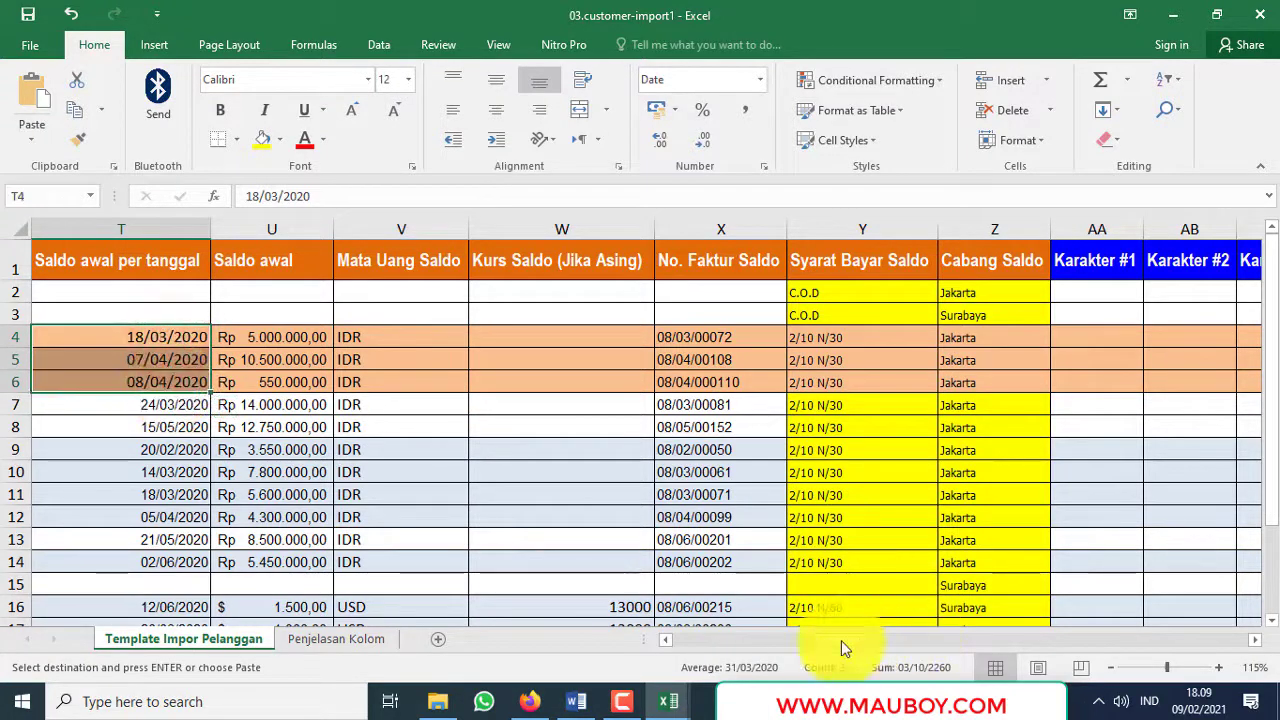
Step: Examine the Syarat Pembayaran, Default Penjual and Default Penjual 2 columns of the customer template
drag(841, 645, 1043, 636)
click(523, 348)
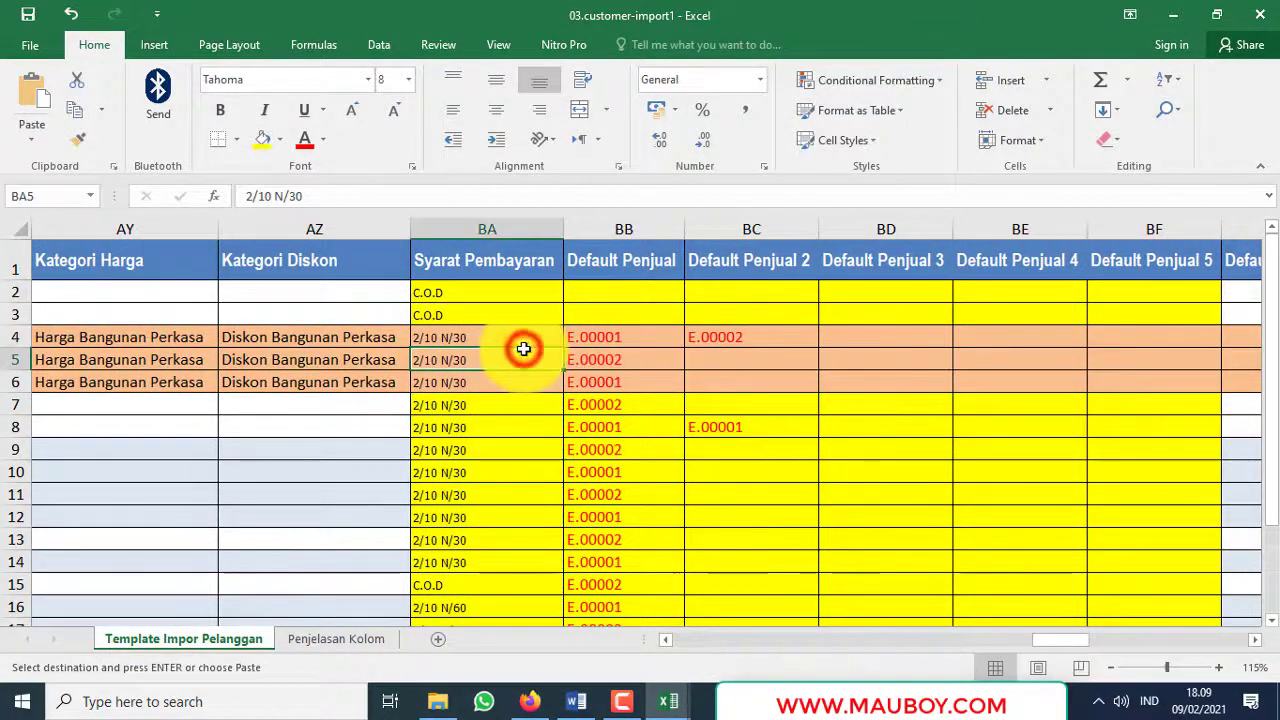
click(634, 234)
click(747, 318)
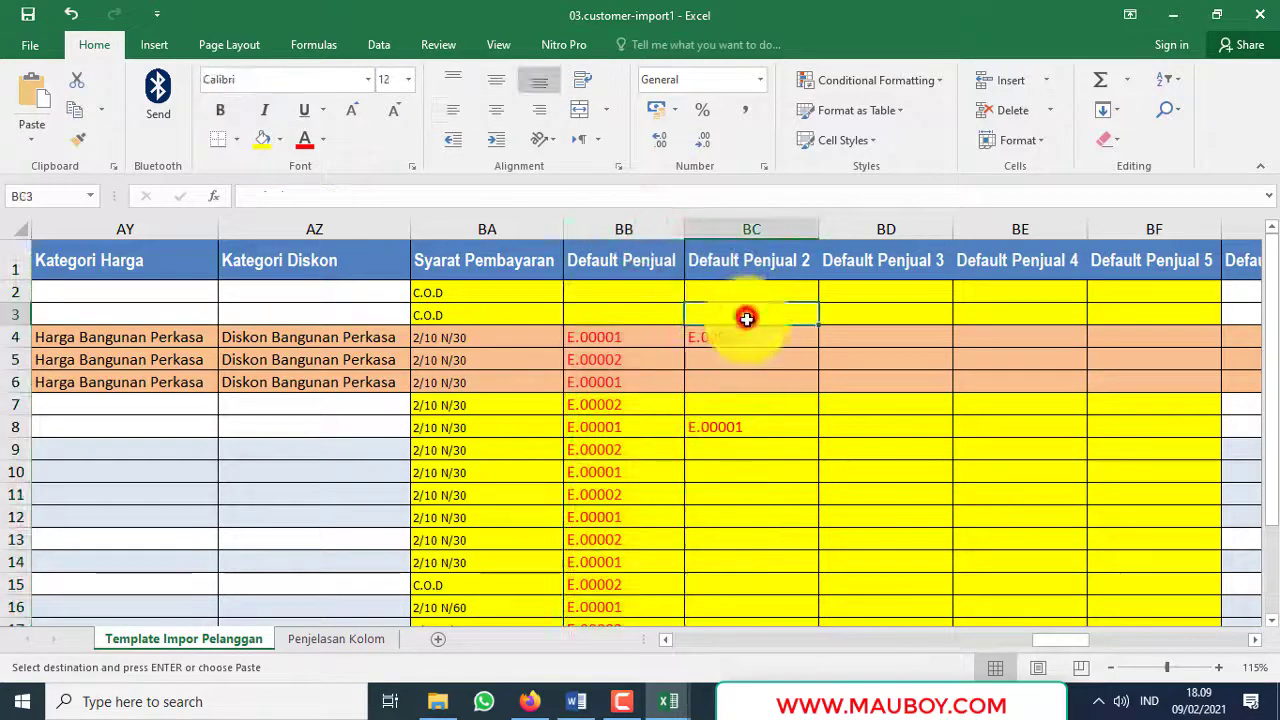
click(634, 234)
click(708, 244)
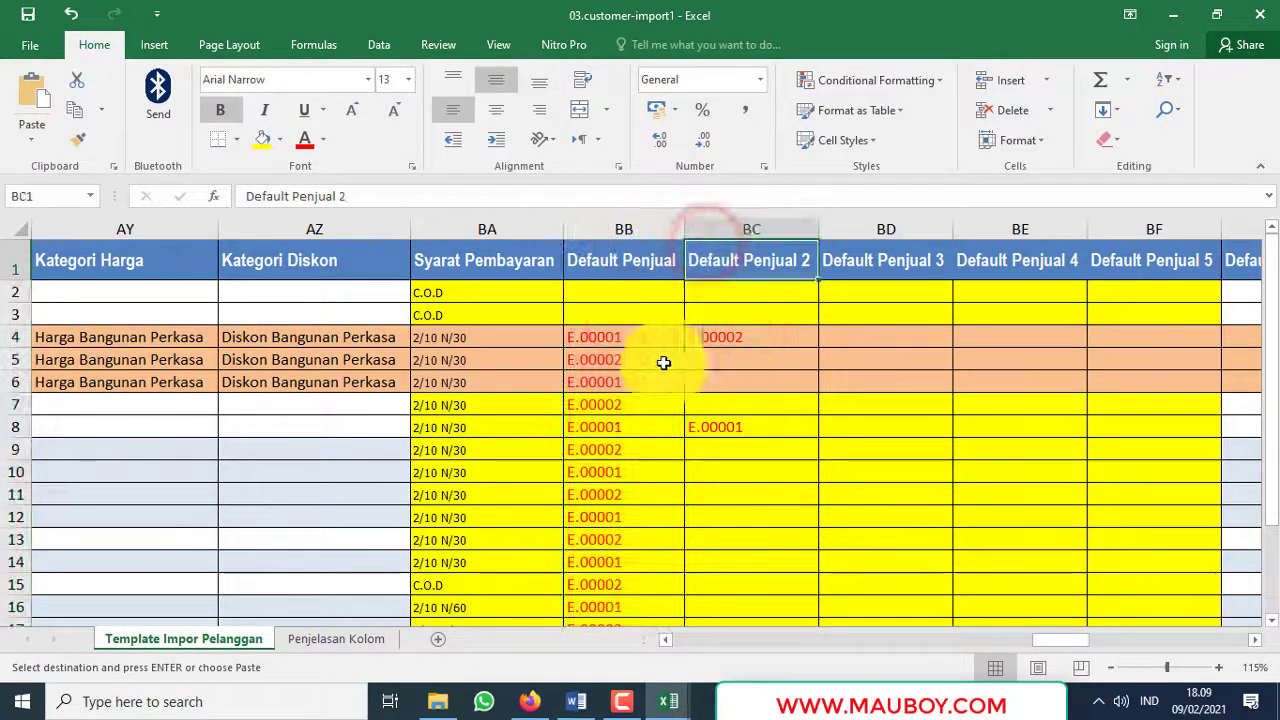
Step: Compare the Default Penjual codes of rows 4 to 6 with the Default Penjual 2 and Kategori Diskon columns
click(634, 362)
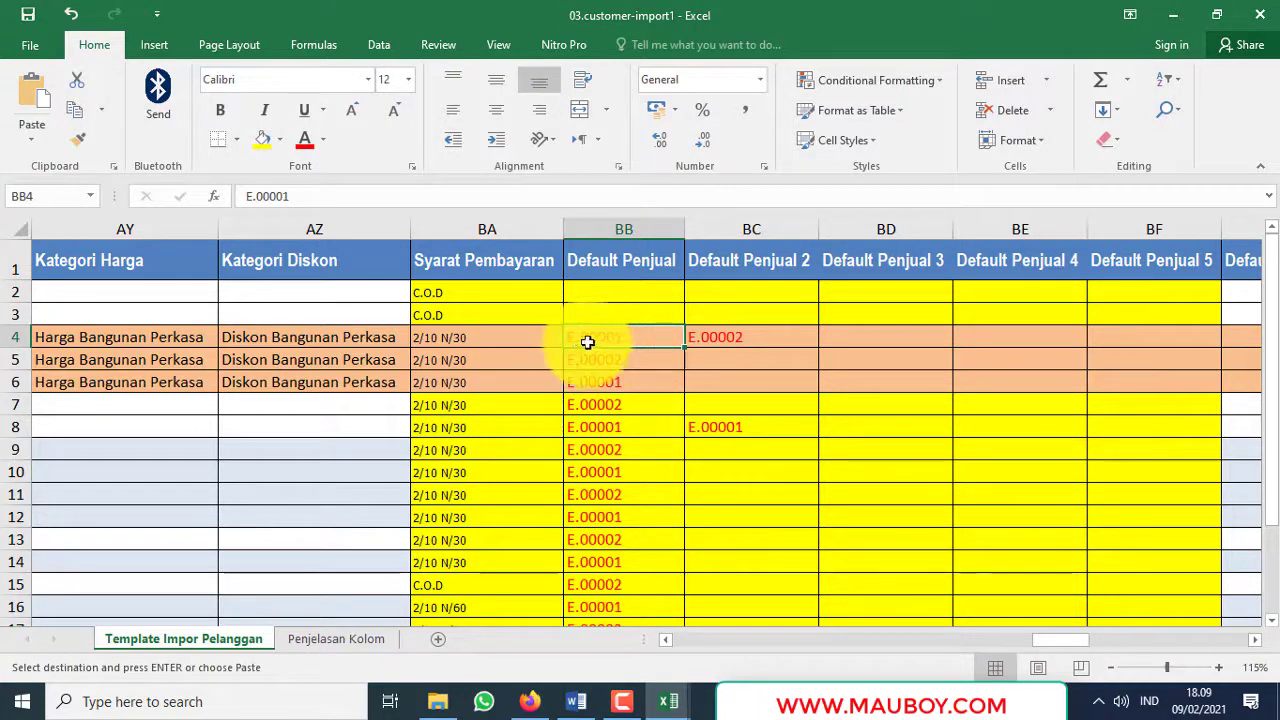
click(617, 229)
click(718, 243)
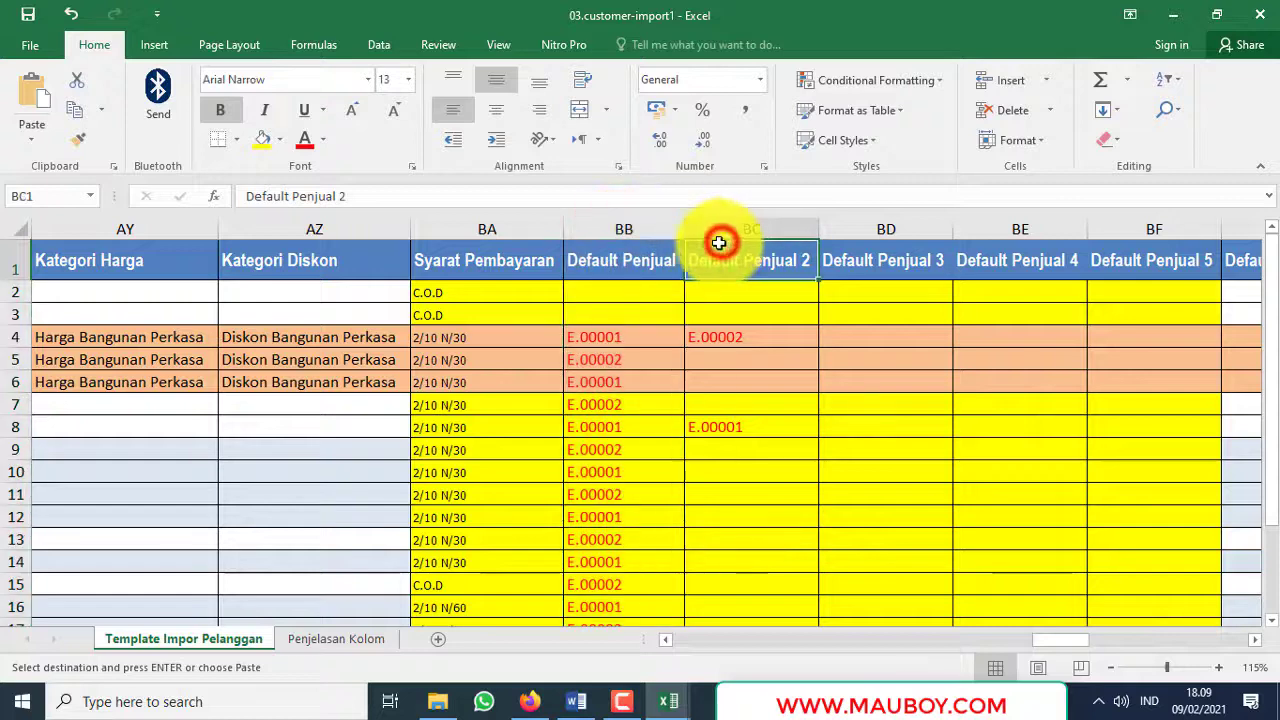
click(380, 337)
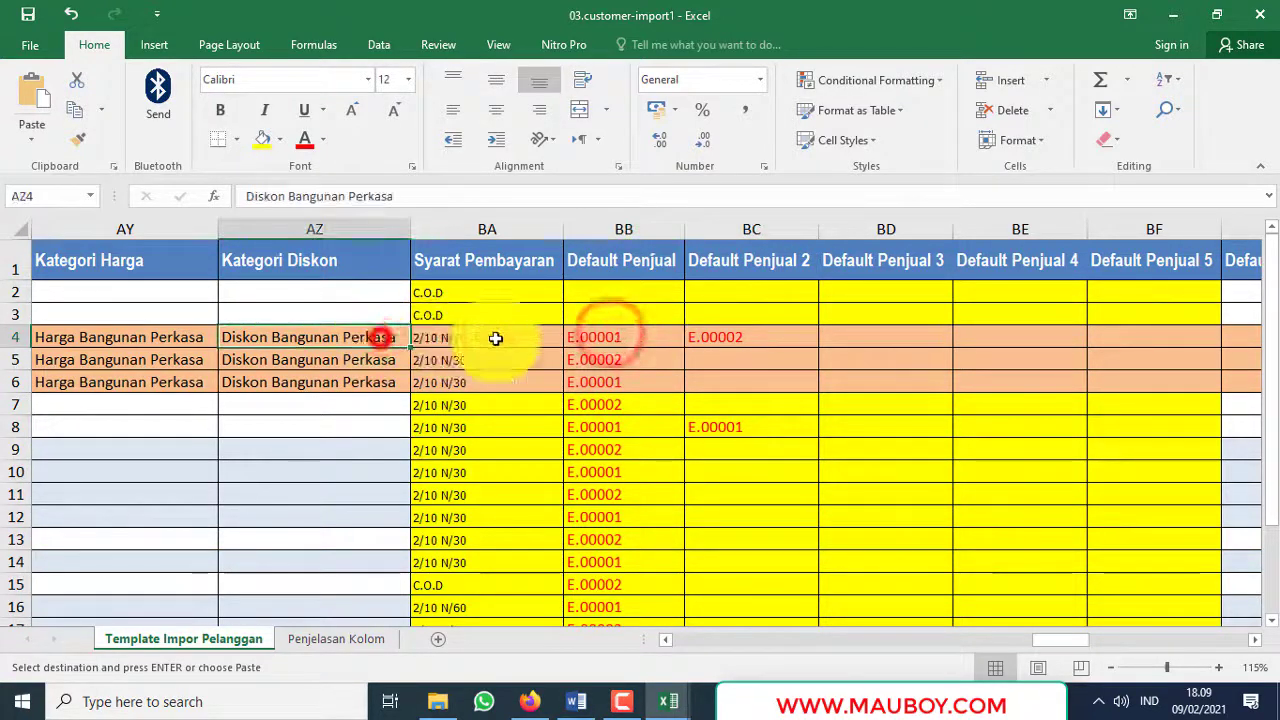
click(601, 335)
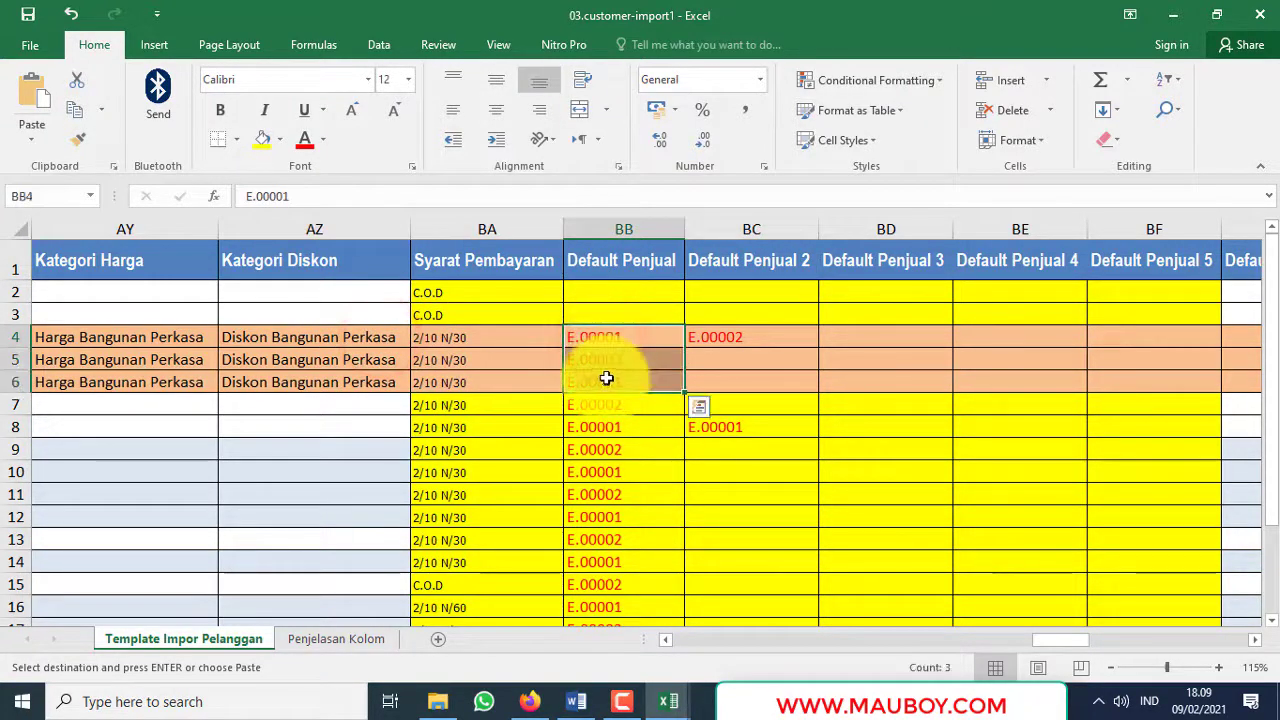
Step: Switch to File Explorer and open the 09.Karyawan workbook from the File Excel Setup Awal 2021 folder
drag(624, 376, 624, 380)
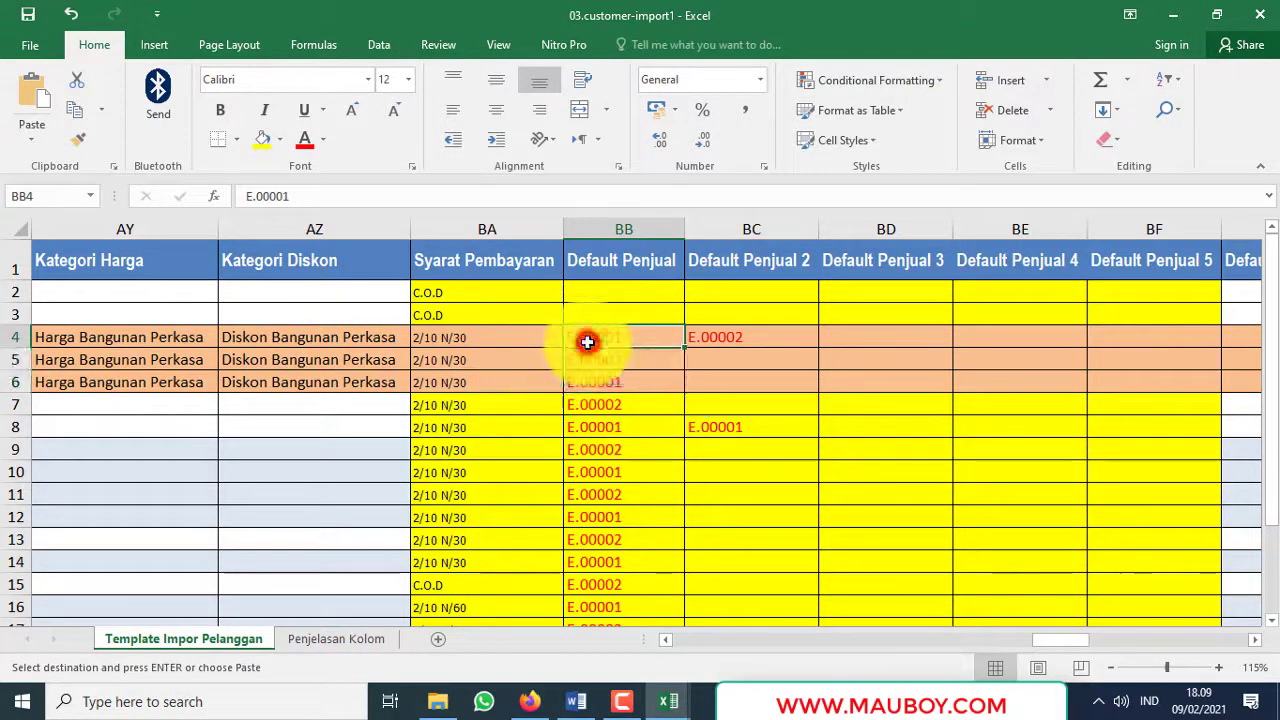
click(447, 703)
click(203, 394)
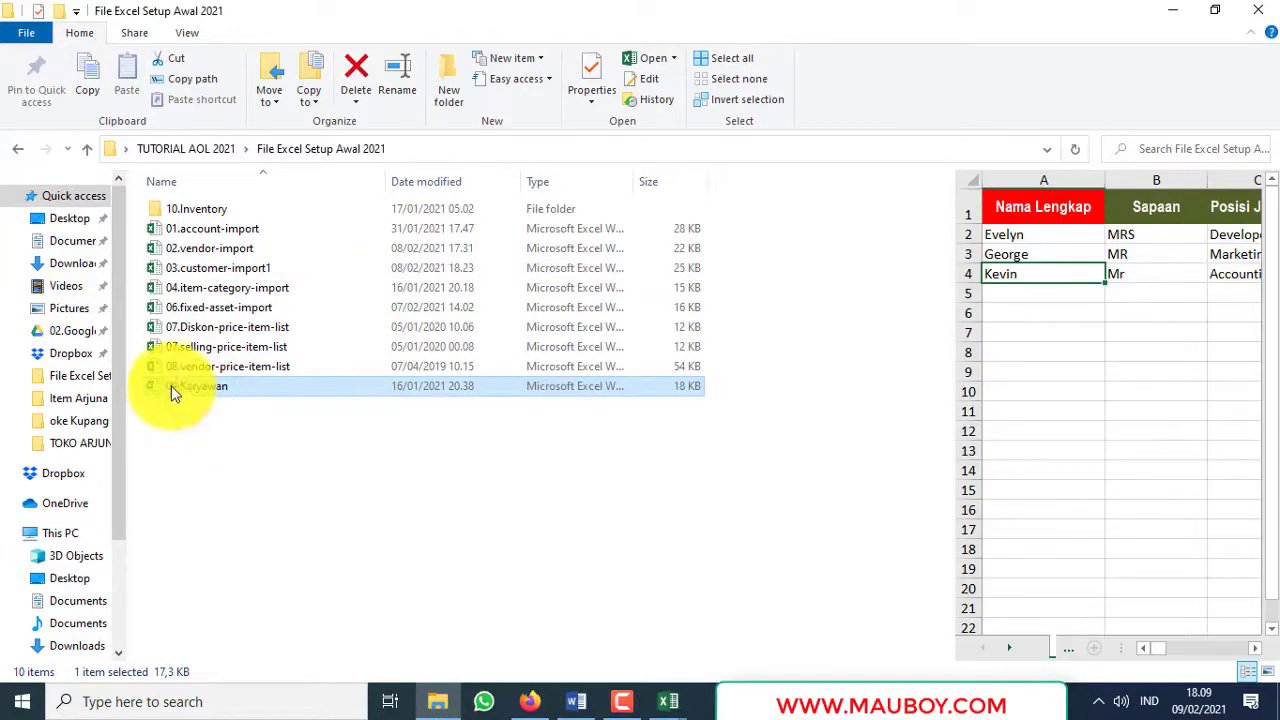
click(157, 385)
double_click(157, 385)
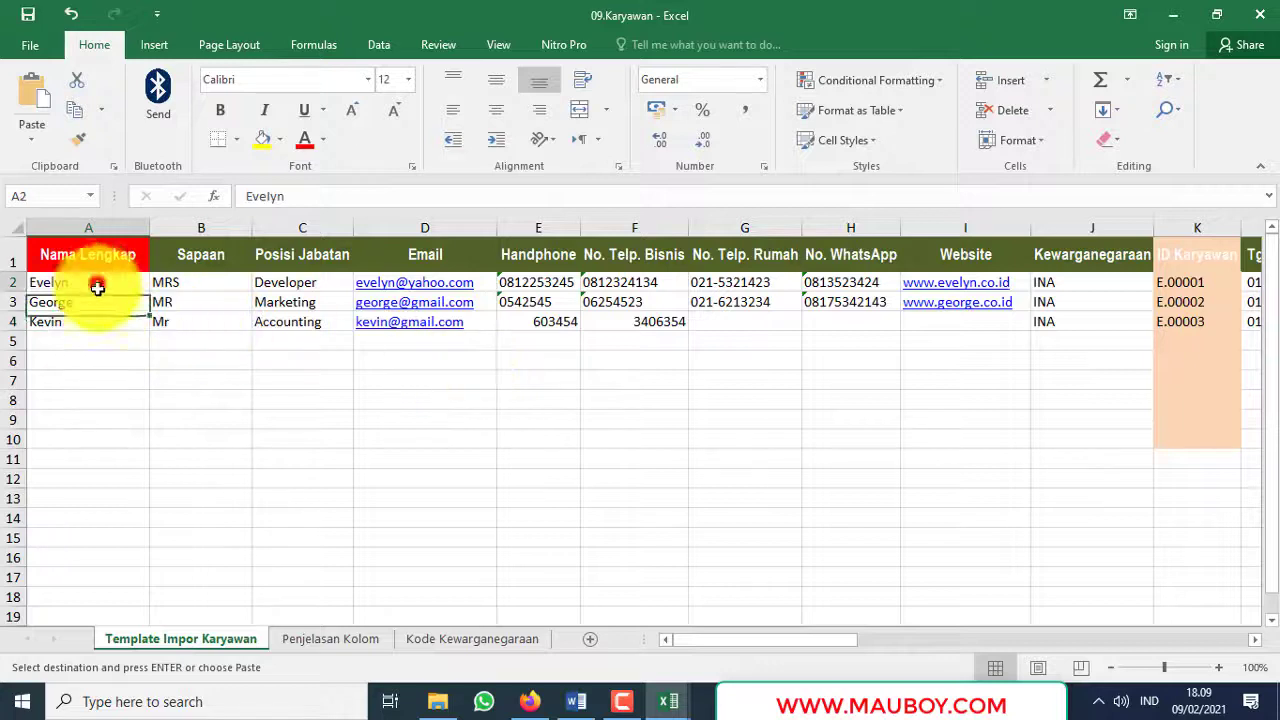
Step: Examine the employee rows of the Template Impor Karyawan sheet, focusing on the ID Karyawan and Penjual columns
click(813, 317)
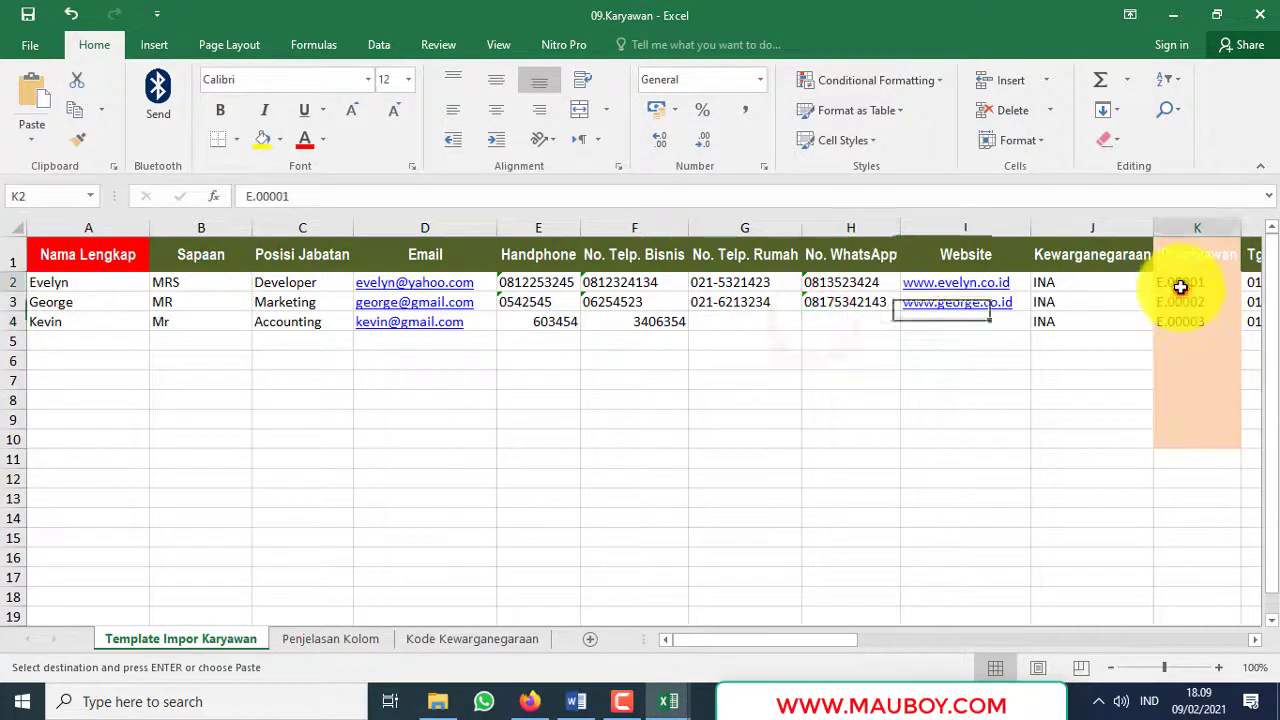
click(6, 282)
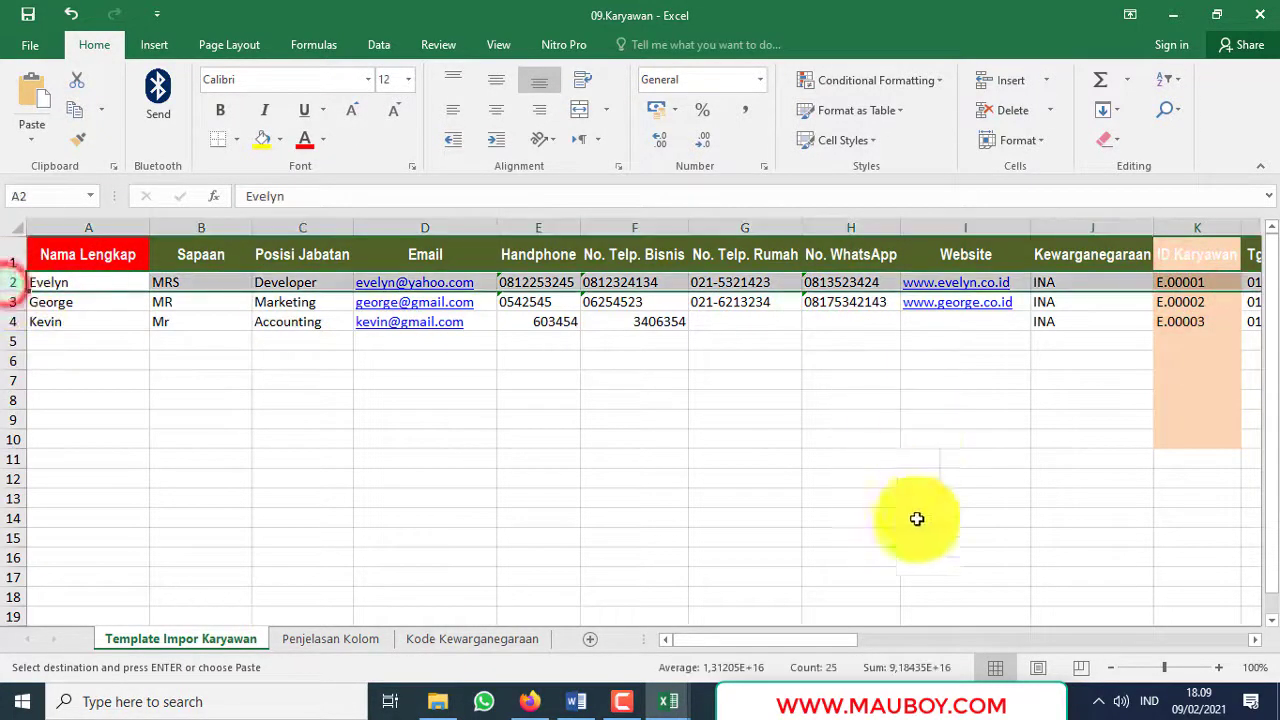
drag(757, 640, 835, 639)
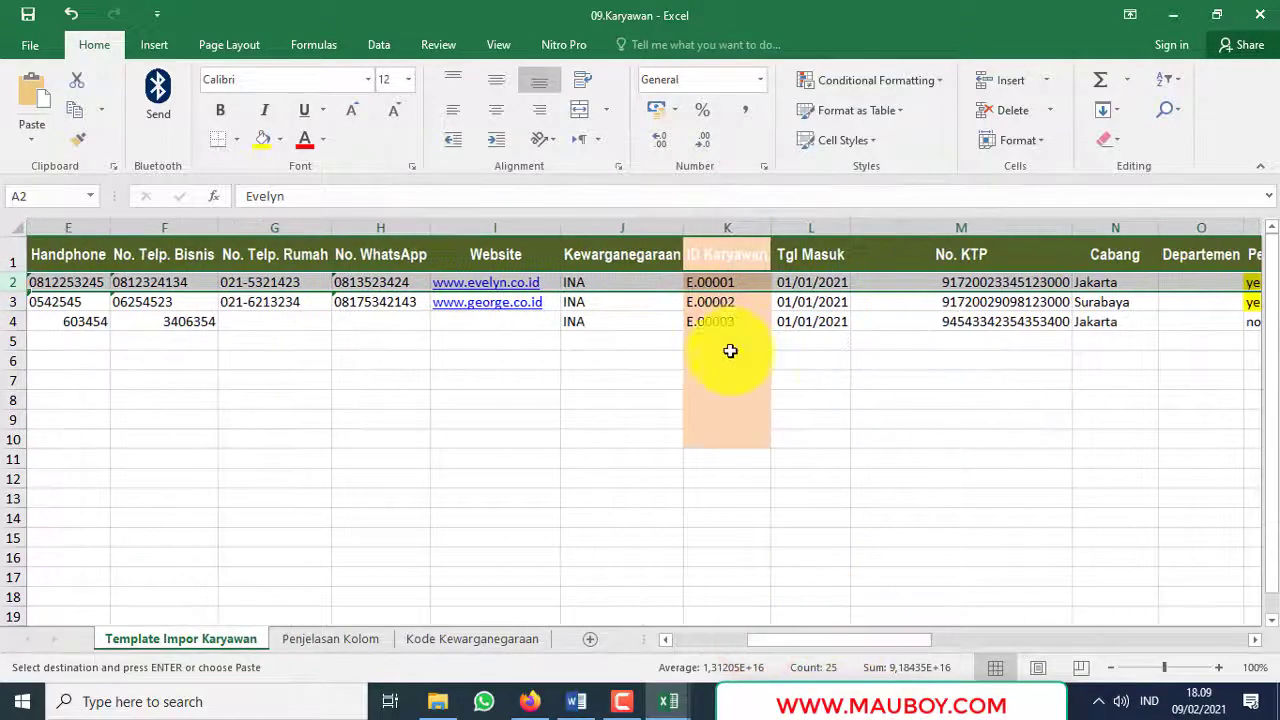
click(719, 282)
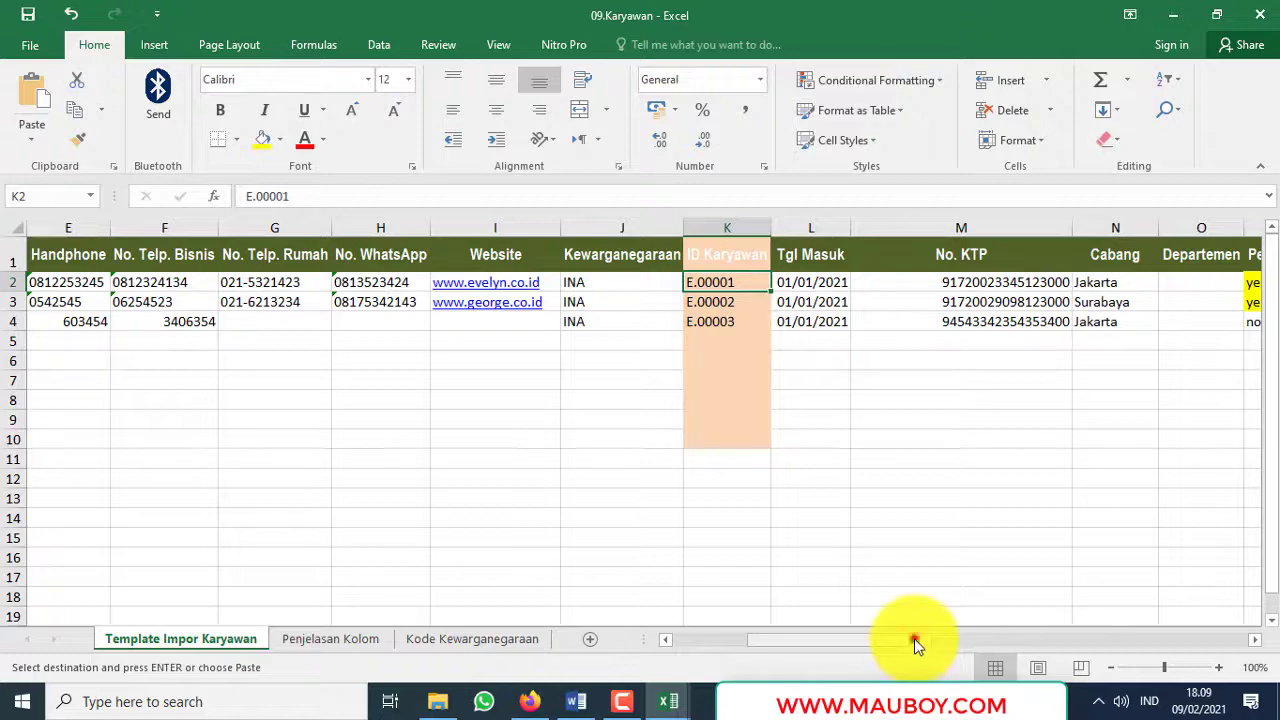
drag(914, 638, 955, 637)
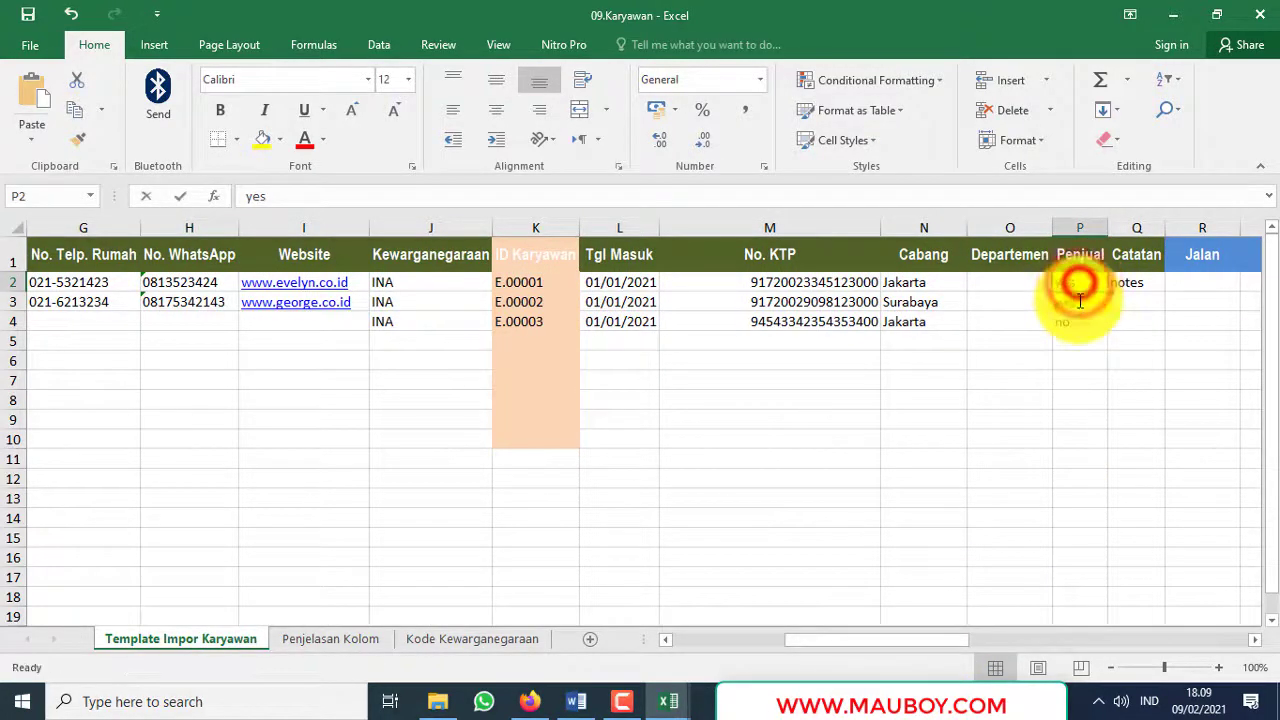
click(1080, 300)
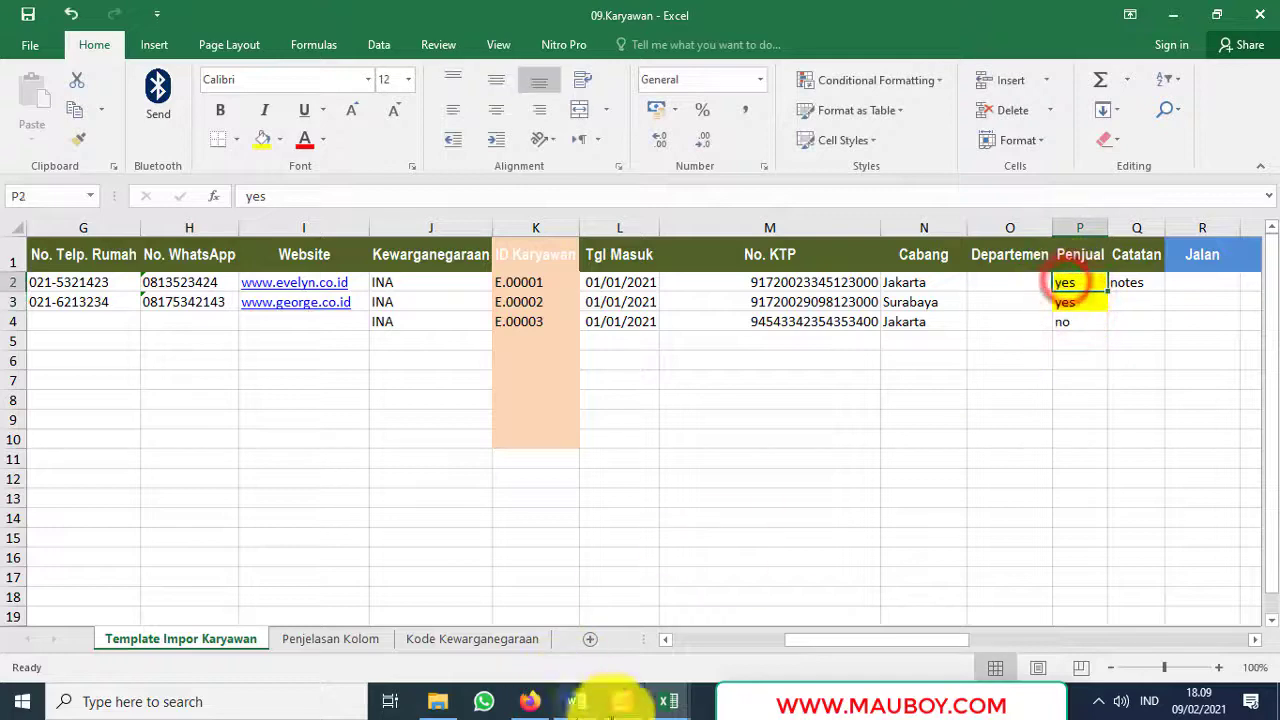
Step: Switch to the 03.customer-import1 workbook and examine the Default Penjual and Default Penjual 2 columns
click(668, 705)
click(500, 650)
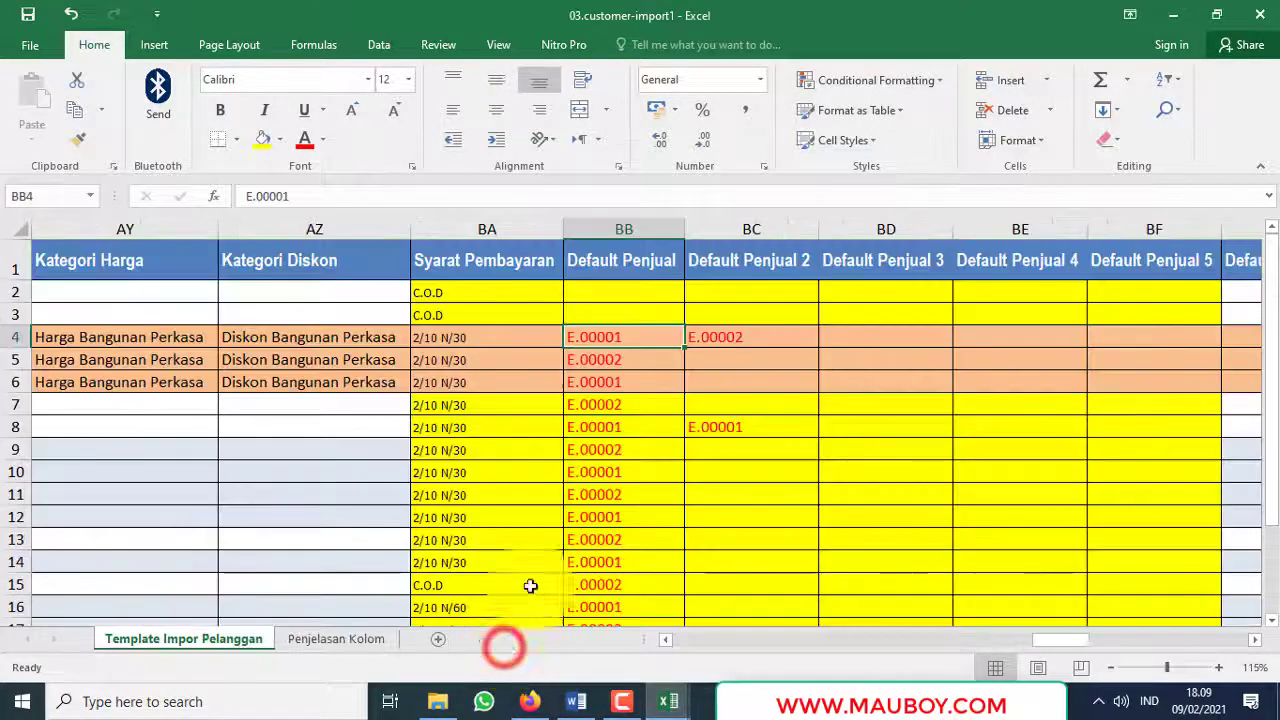
click(637, 229)
click(737, 251)
Step: Switch to the 09.Karyawan workbook and check the Cabang, Departemen and Penjual columns of the employee rows
click(676, 702)
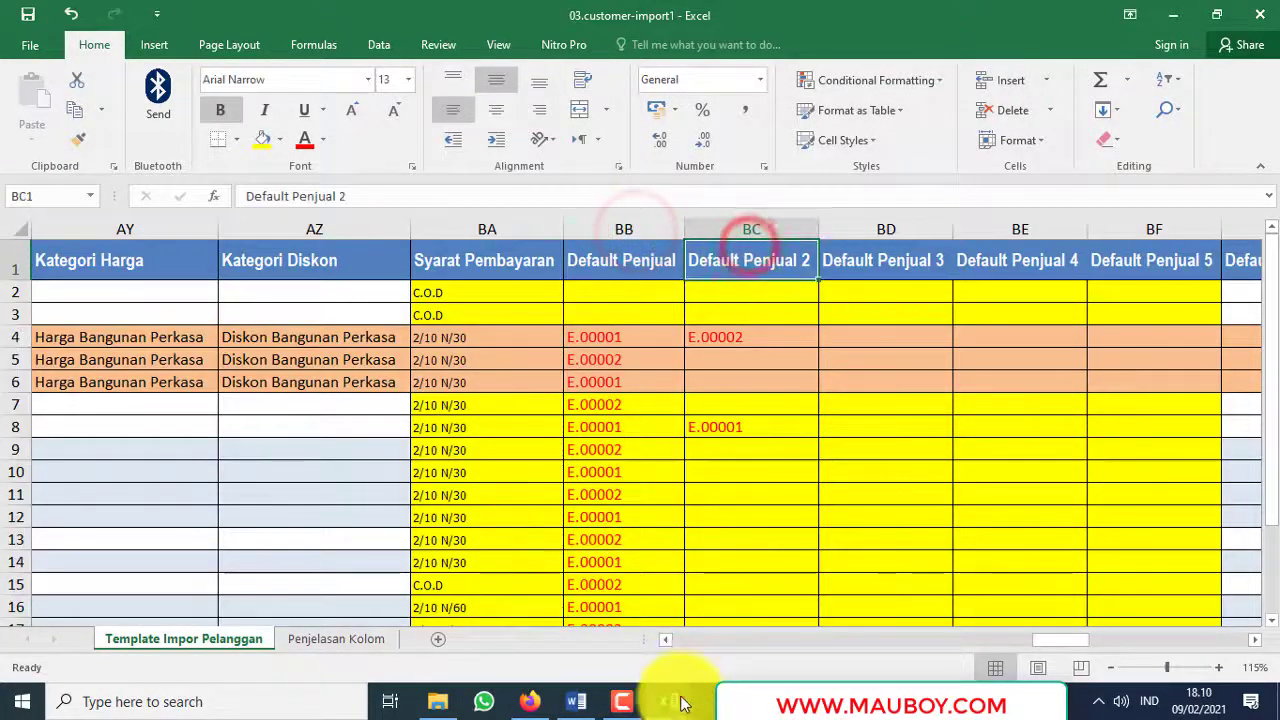
click(849, 612)
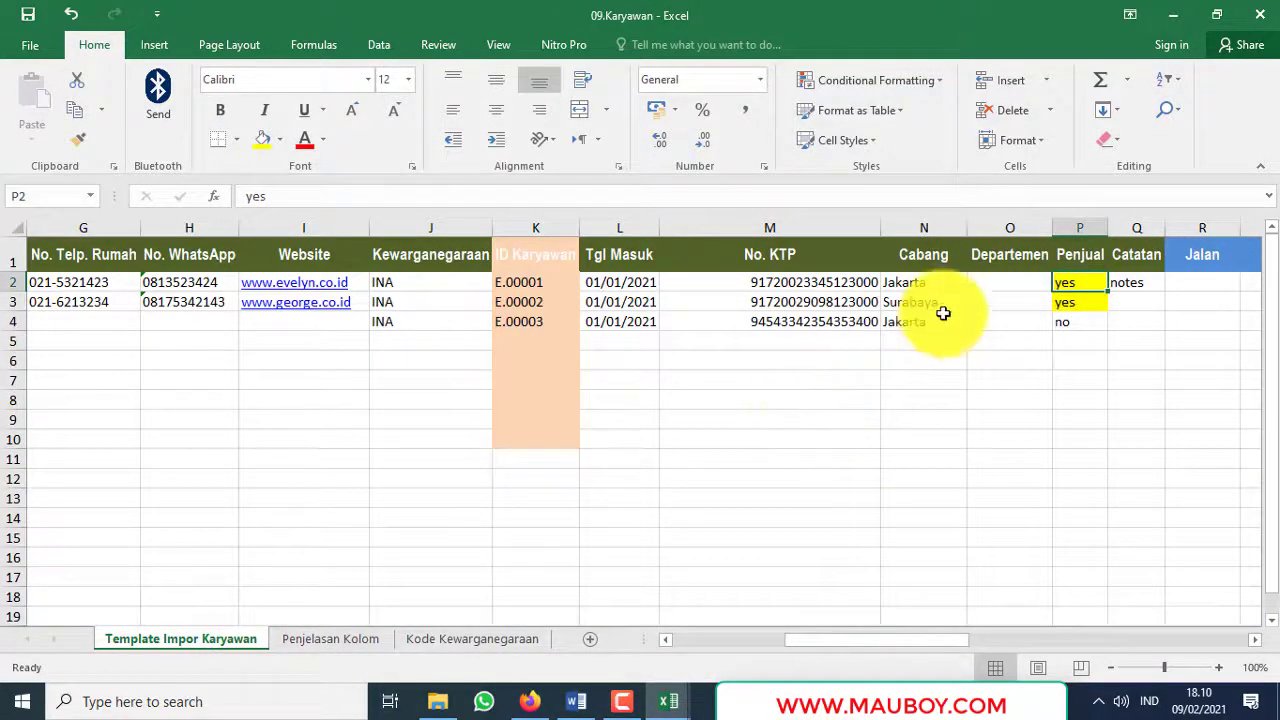
click(1012, 284)
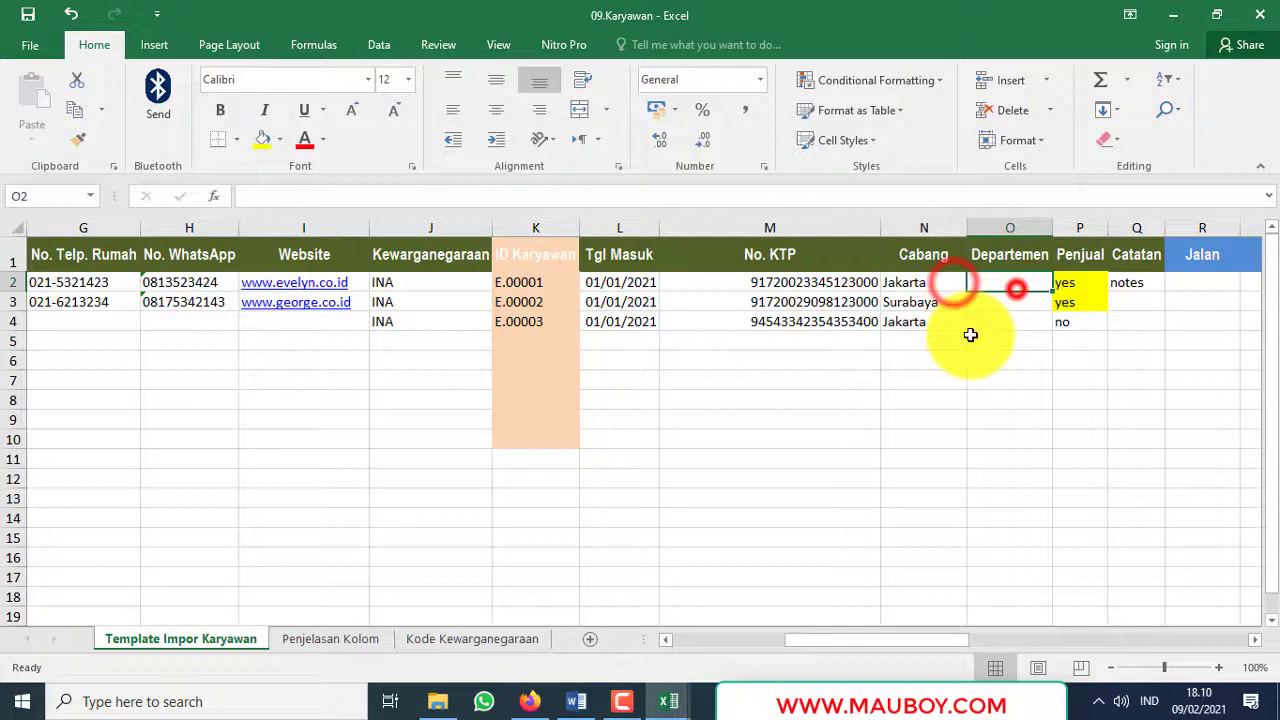
Step: Return to the 03.customer-import1 workbook and review the seller codes in rows 4 to 11 of the Default Penjual columns
click(668, 702)
click(505, 622)
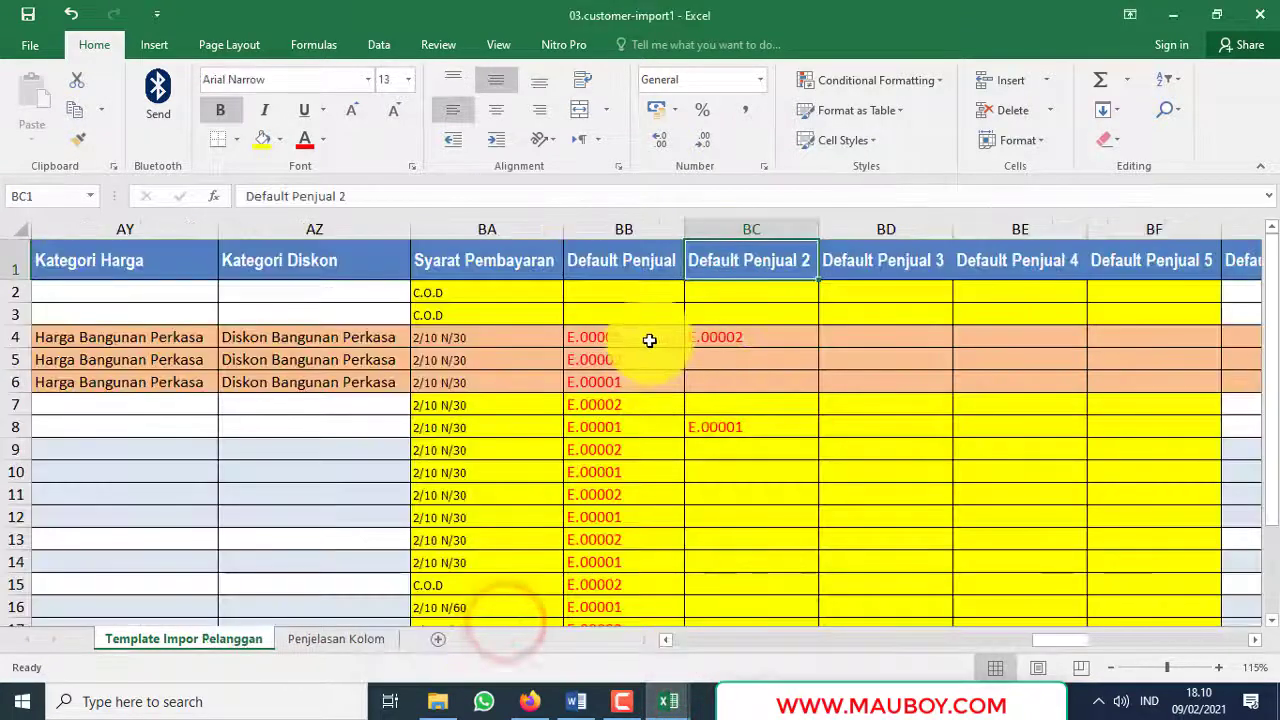
drag(651, 337, 738, 421)
click(665, 500)
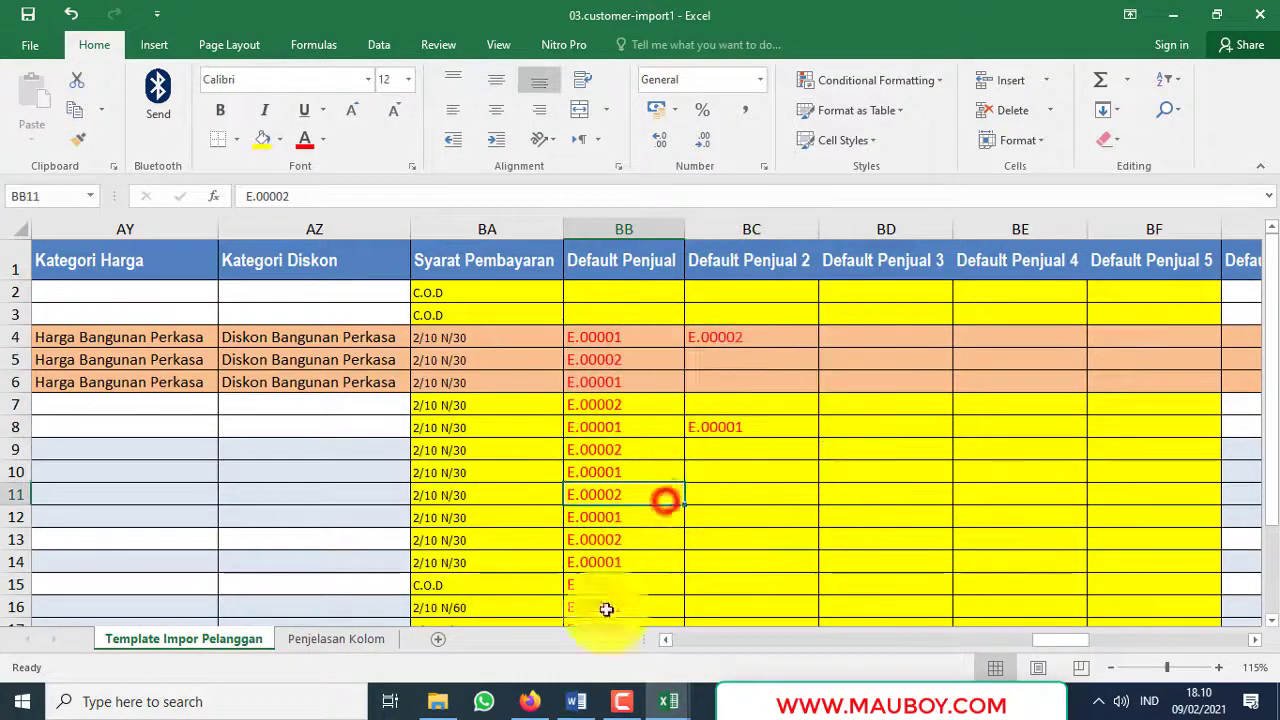
Step: Switch to Accurate Online in Firefox and open the Karyawan module under Perusahaan
click(530, 702)
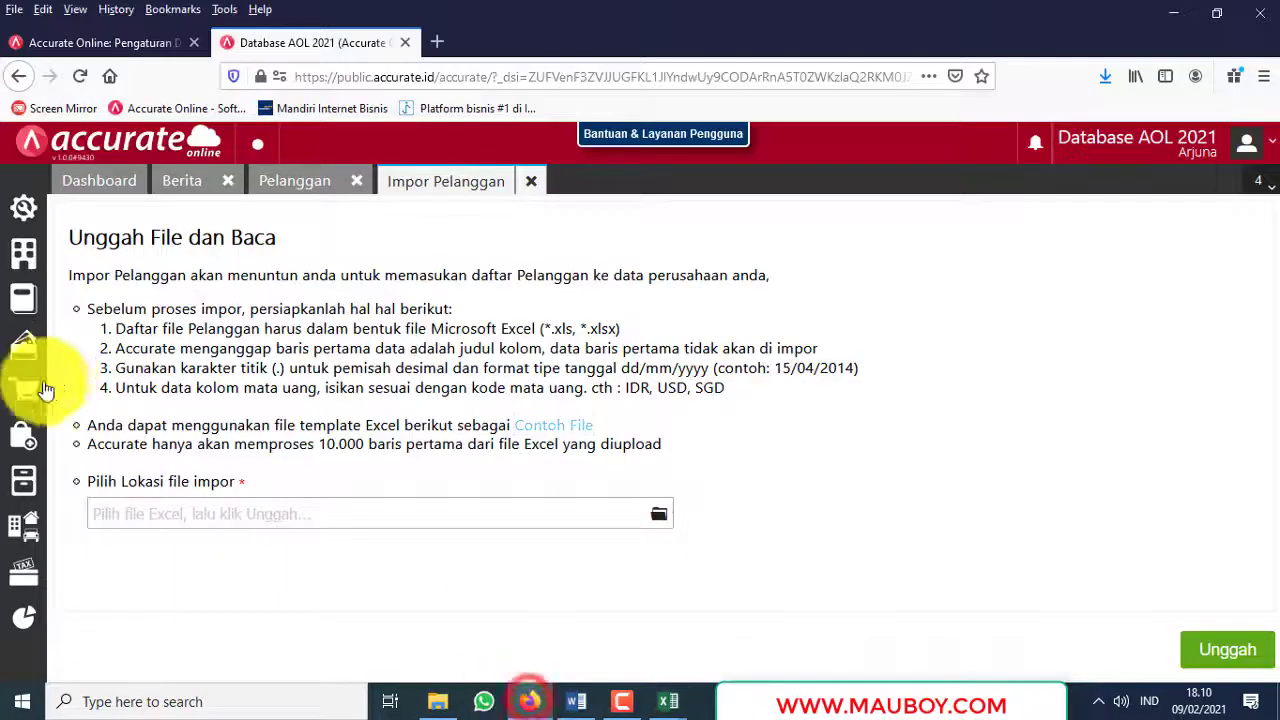
click(24, 290)
click(24, 268)
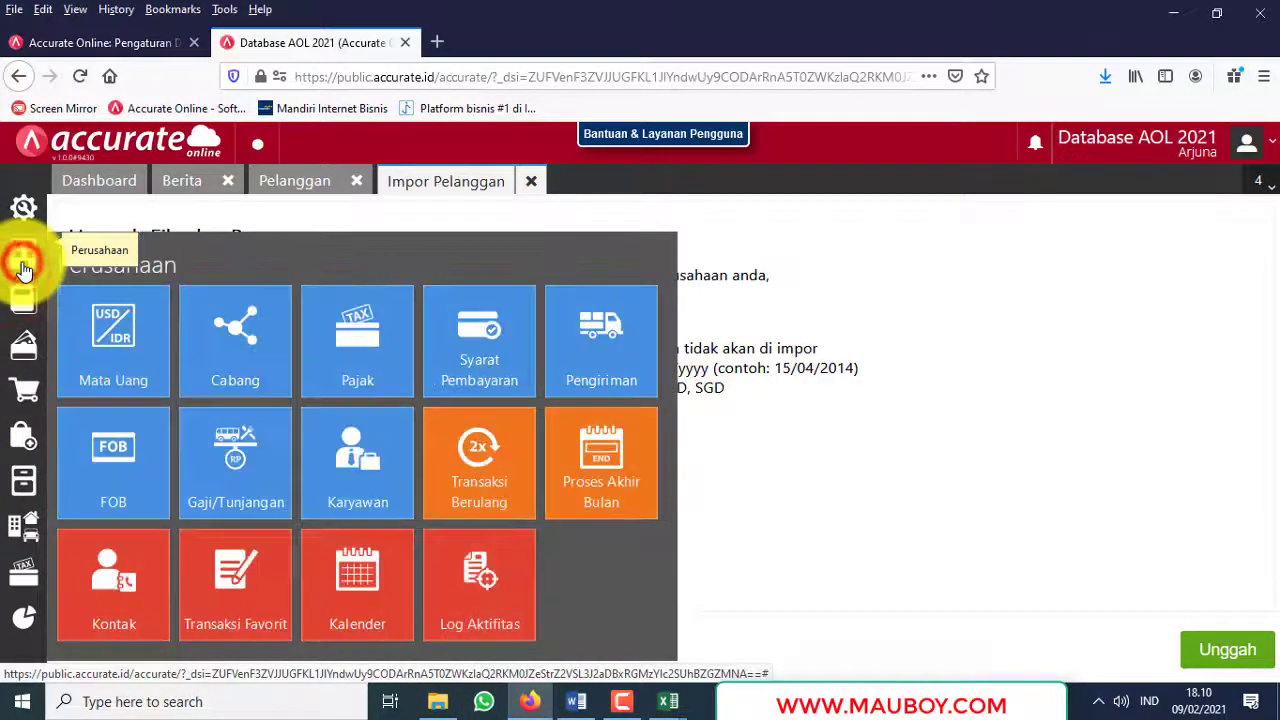
click(376, 459)
Step: Return to the 09.Karyawan workbook, look over its employee columns and close it, saving the changes
mouse_move(668, 700)
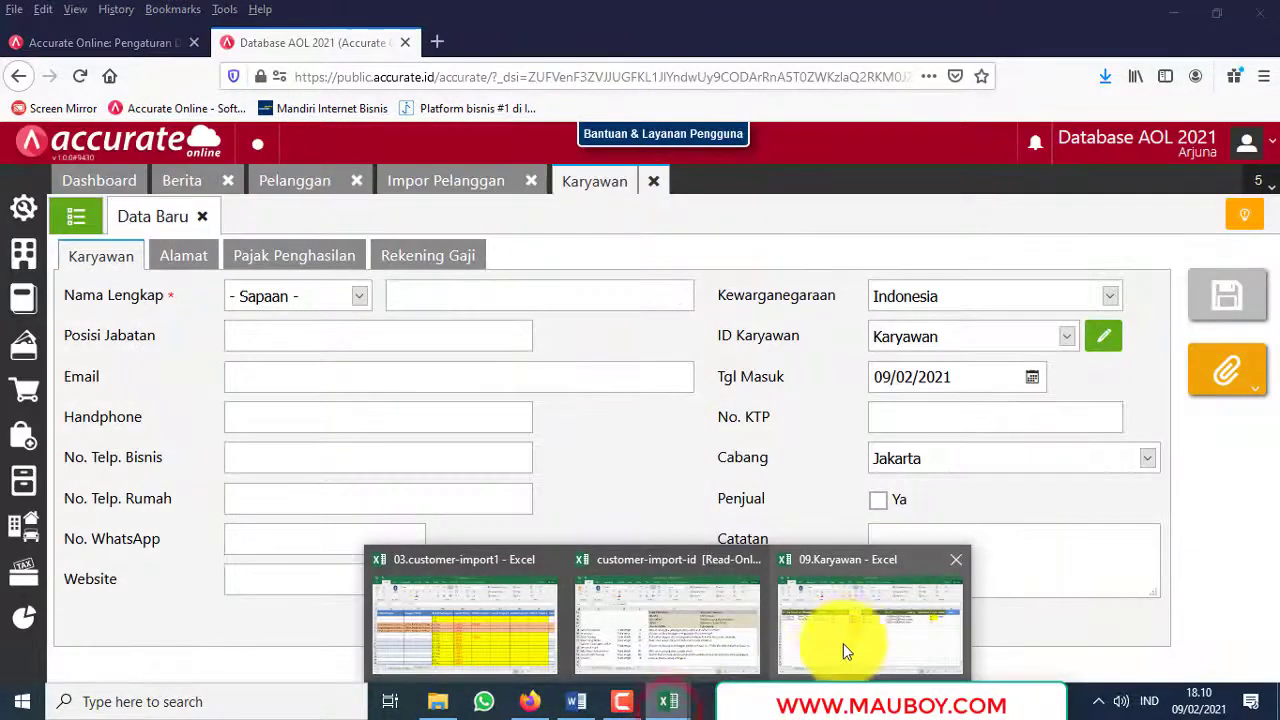
click(843, 651)
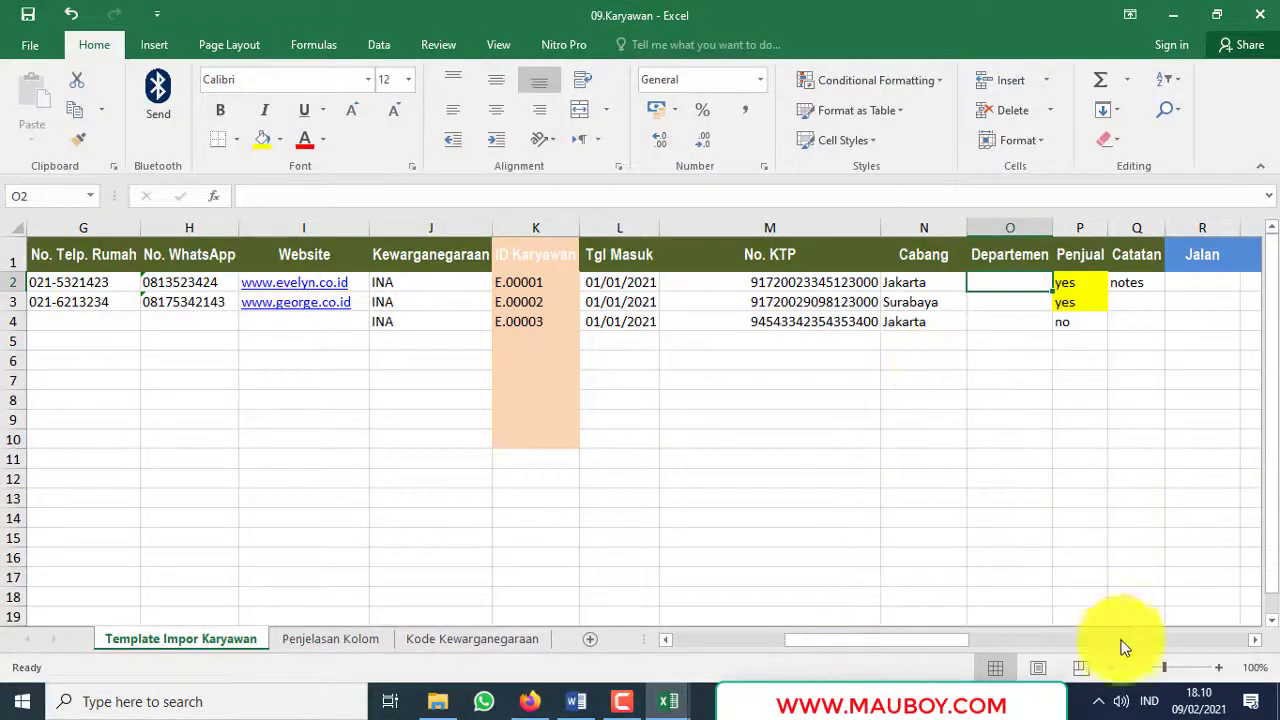
drag(945, 640, 728, 634)
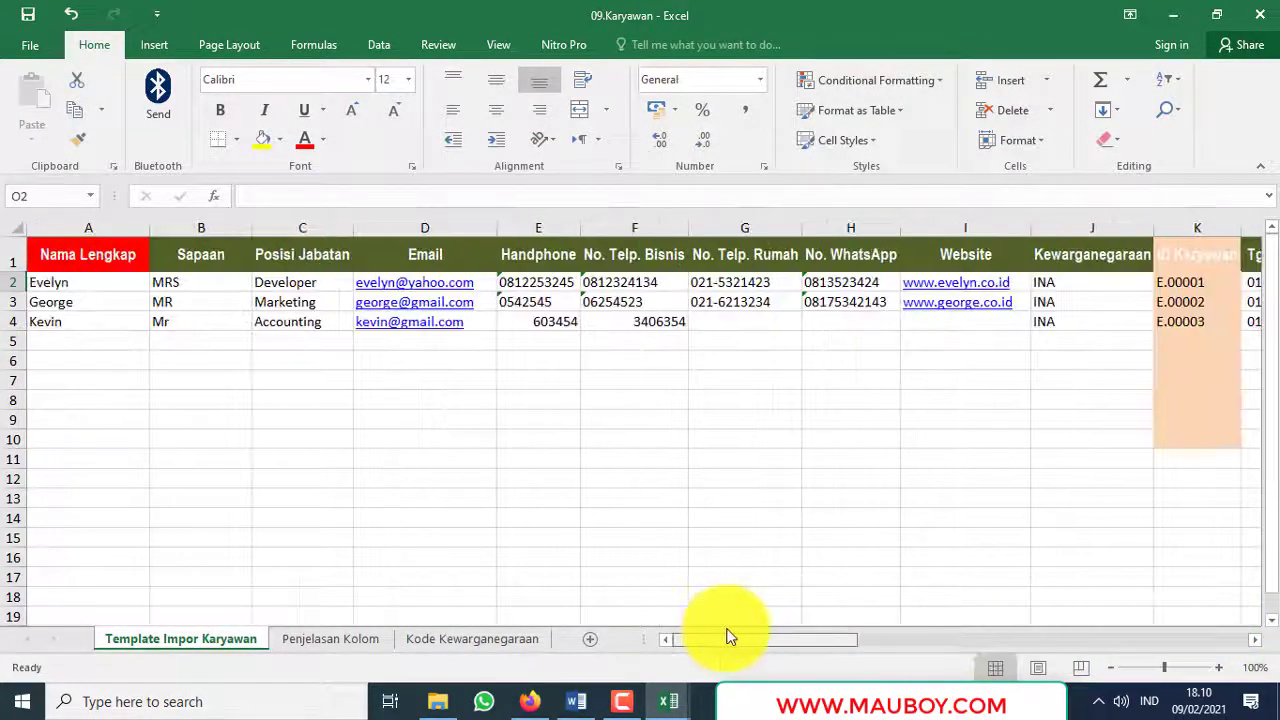
click(1270, 14)
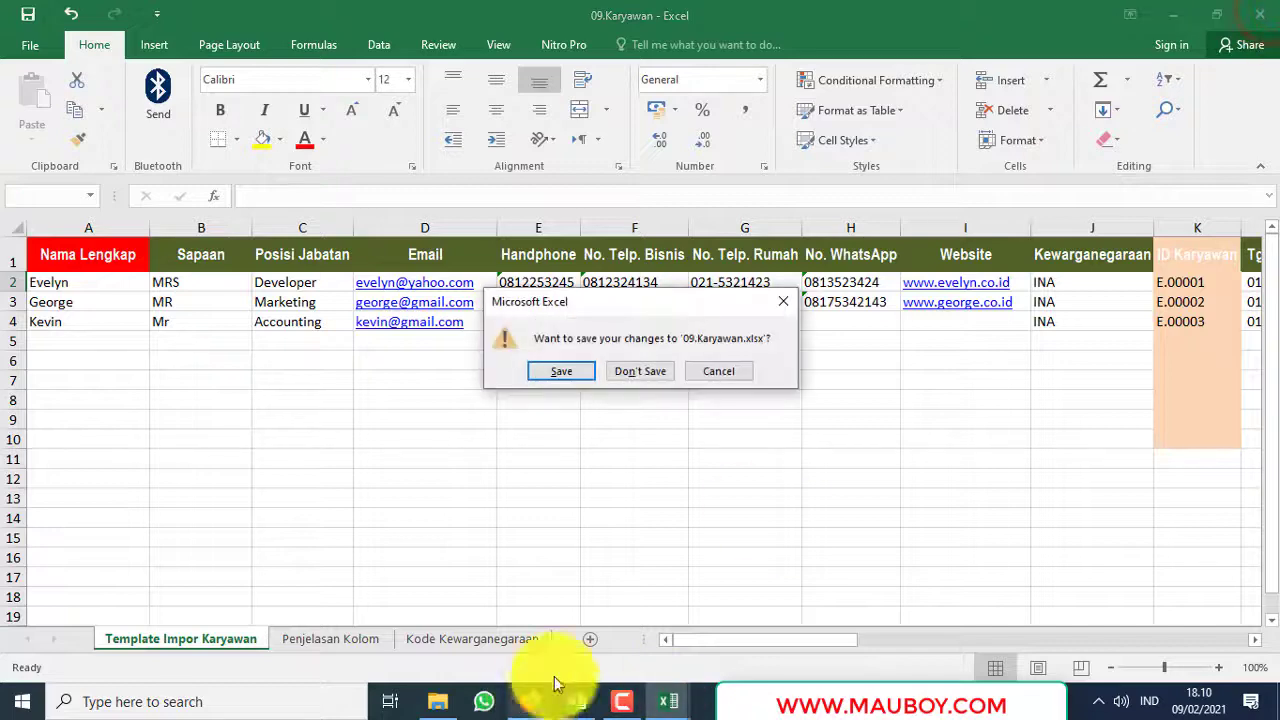
click(573, 372)
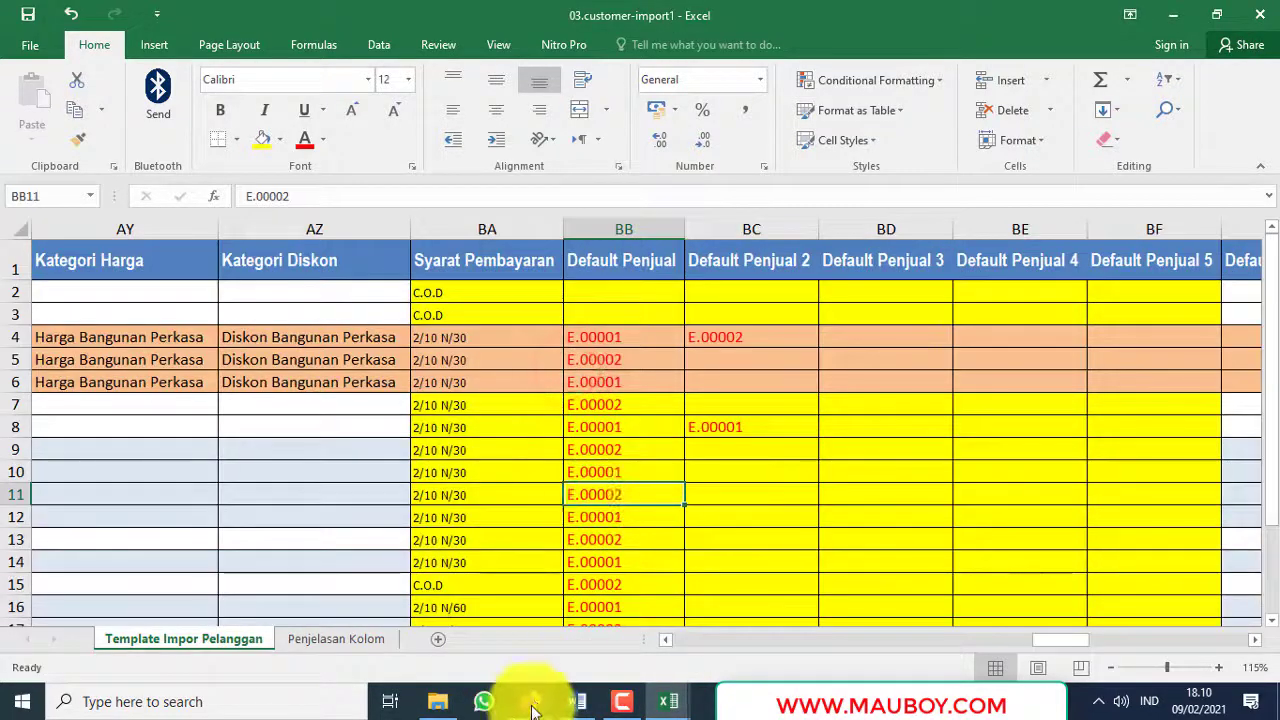
Step: Switch to Accurate Online and open the Impor Karyawan page from the Karyawan list
click(595, 437)
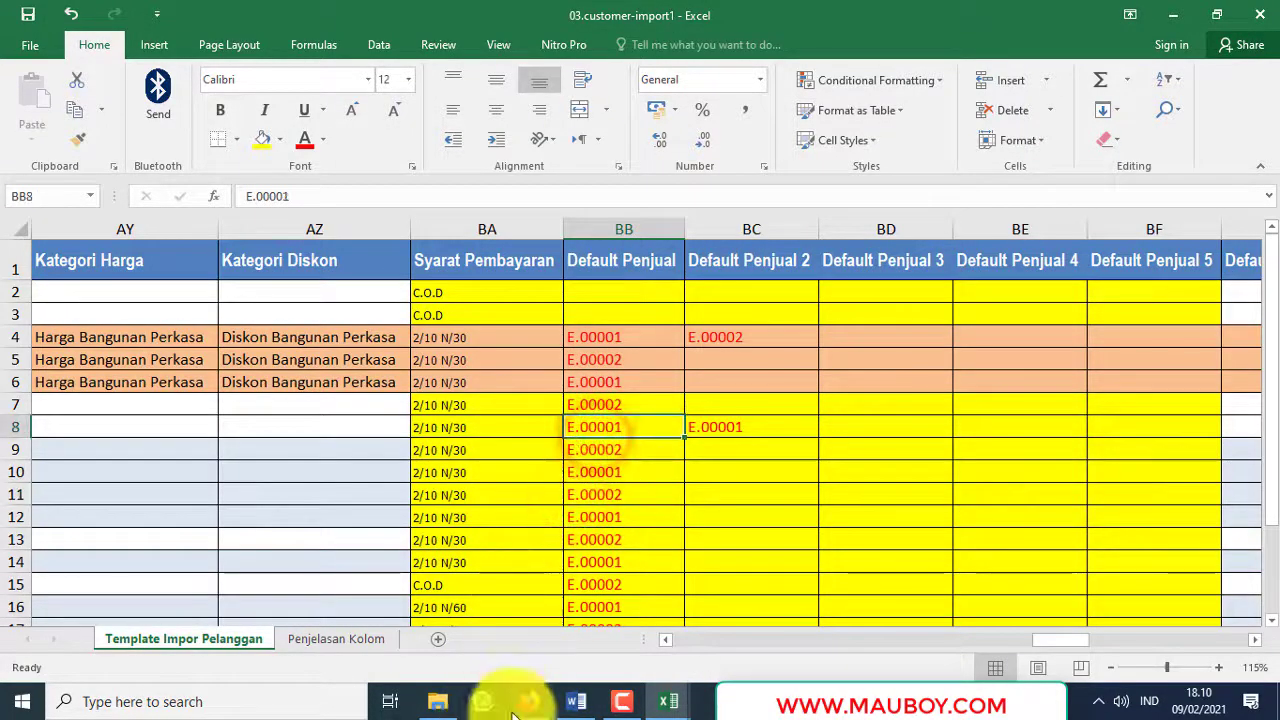
click(530, 701)
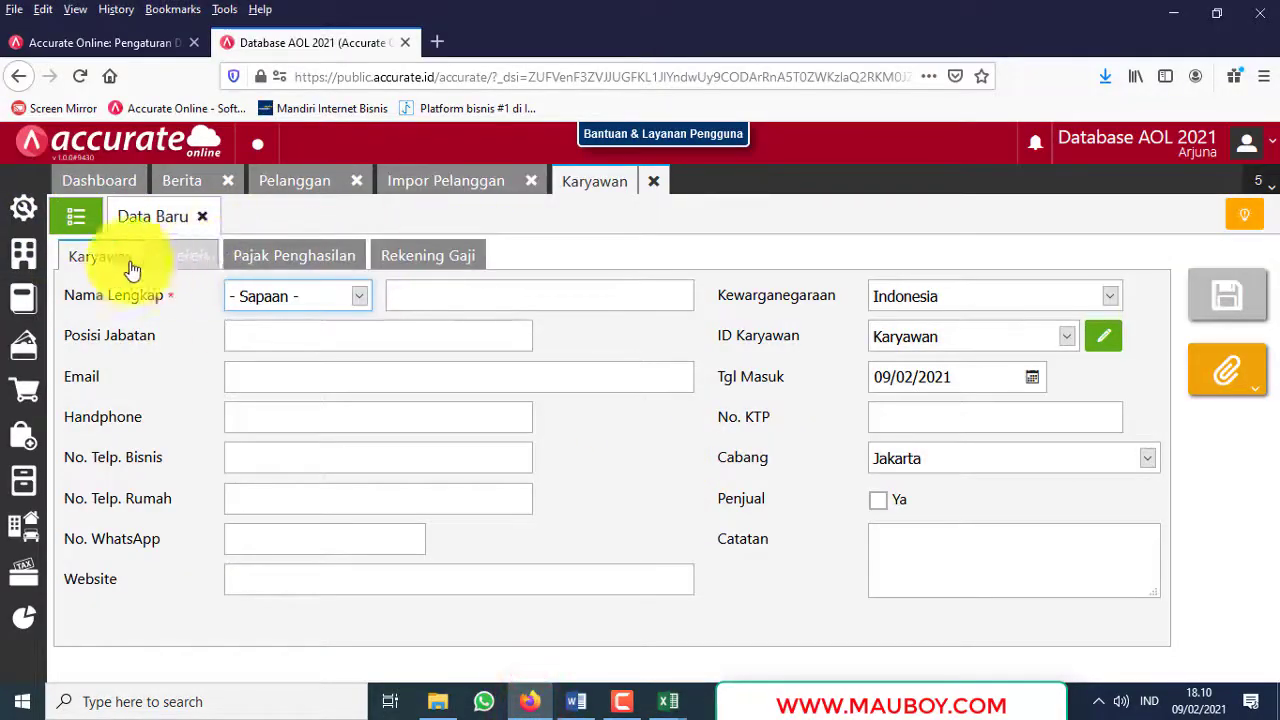
click(96, 222)
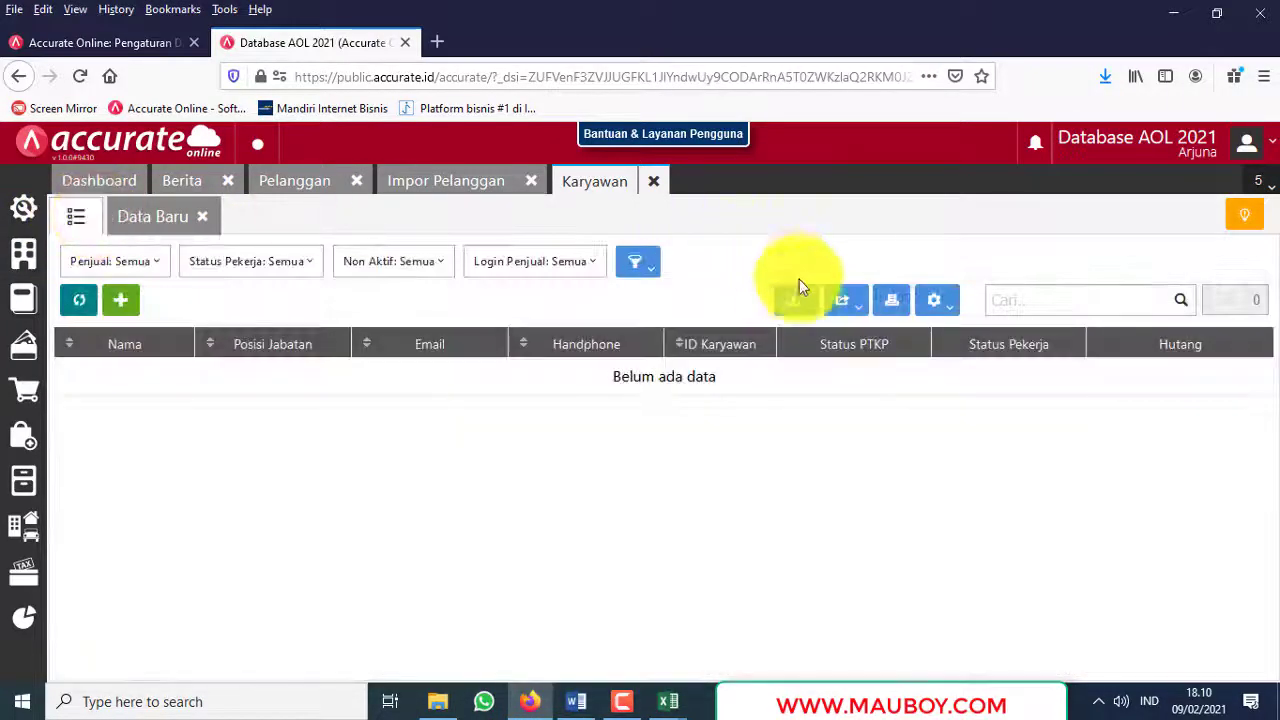
click(780, 338)
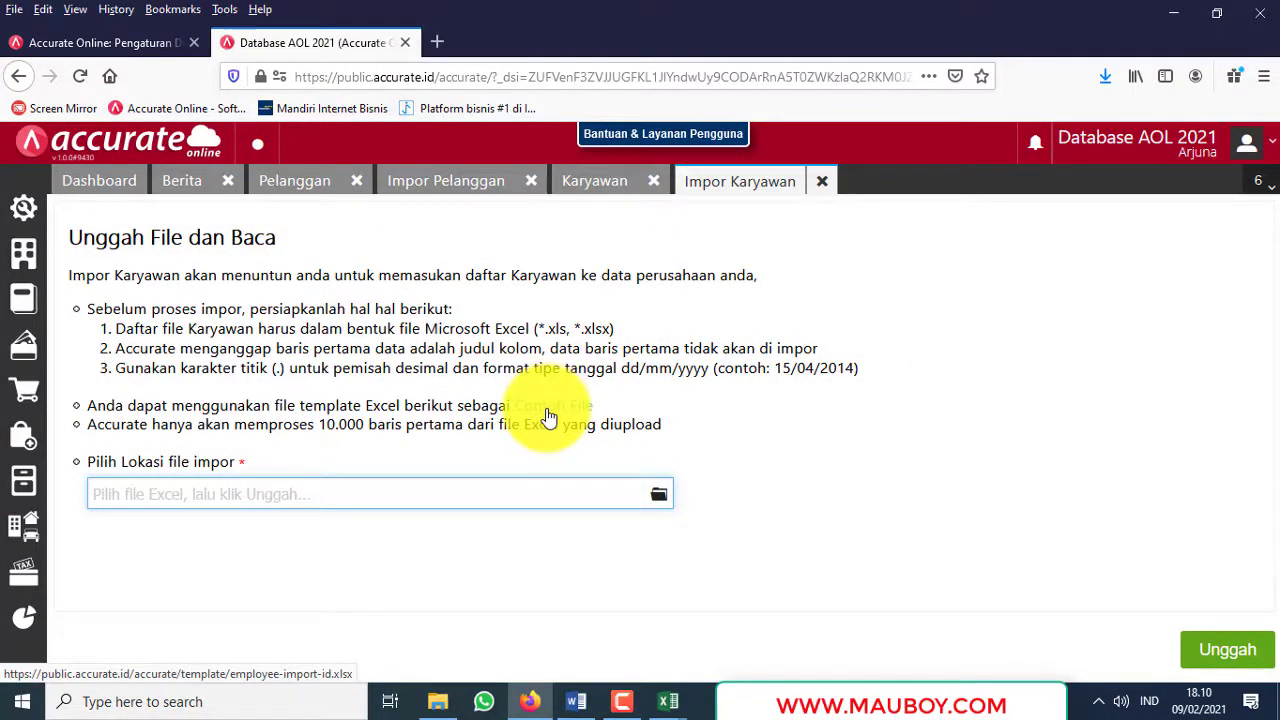
Step: Switch to File Explorer and reopen the 09.Karyawan workbook
click(664, 701)
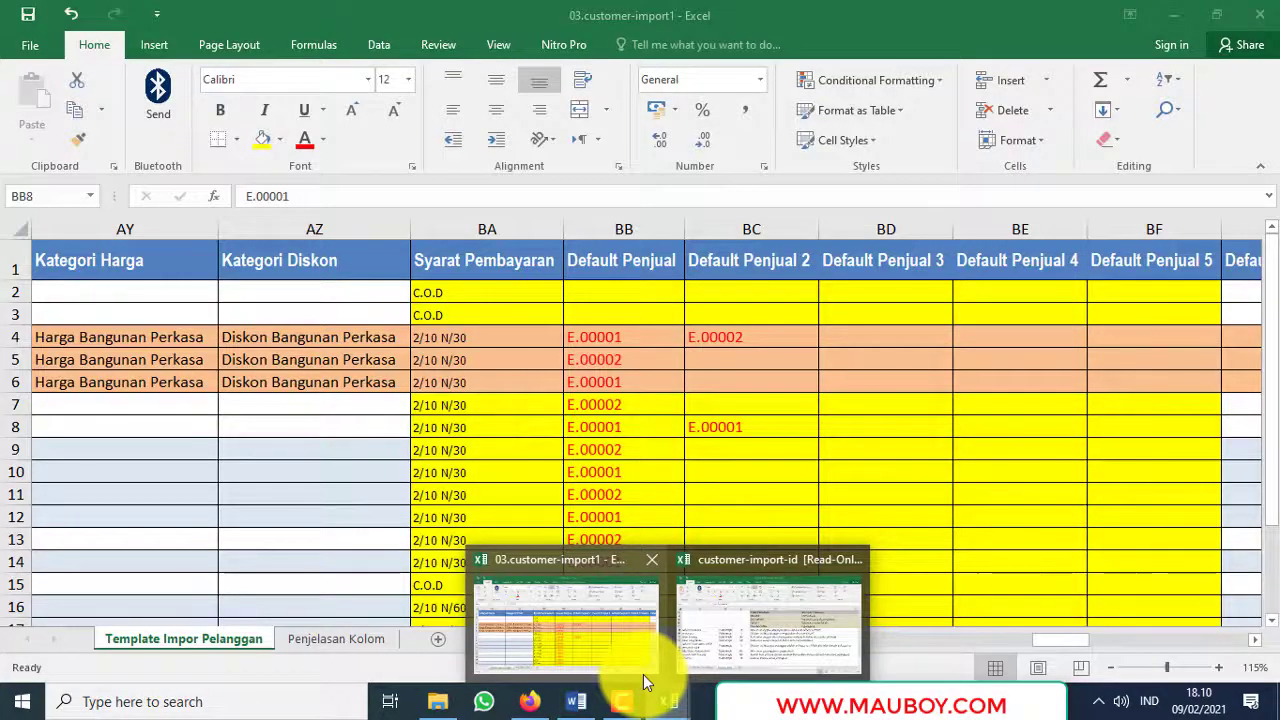
click(440, 701)
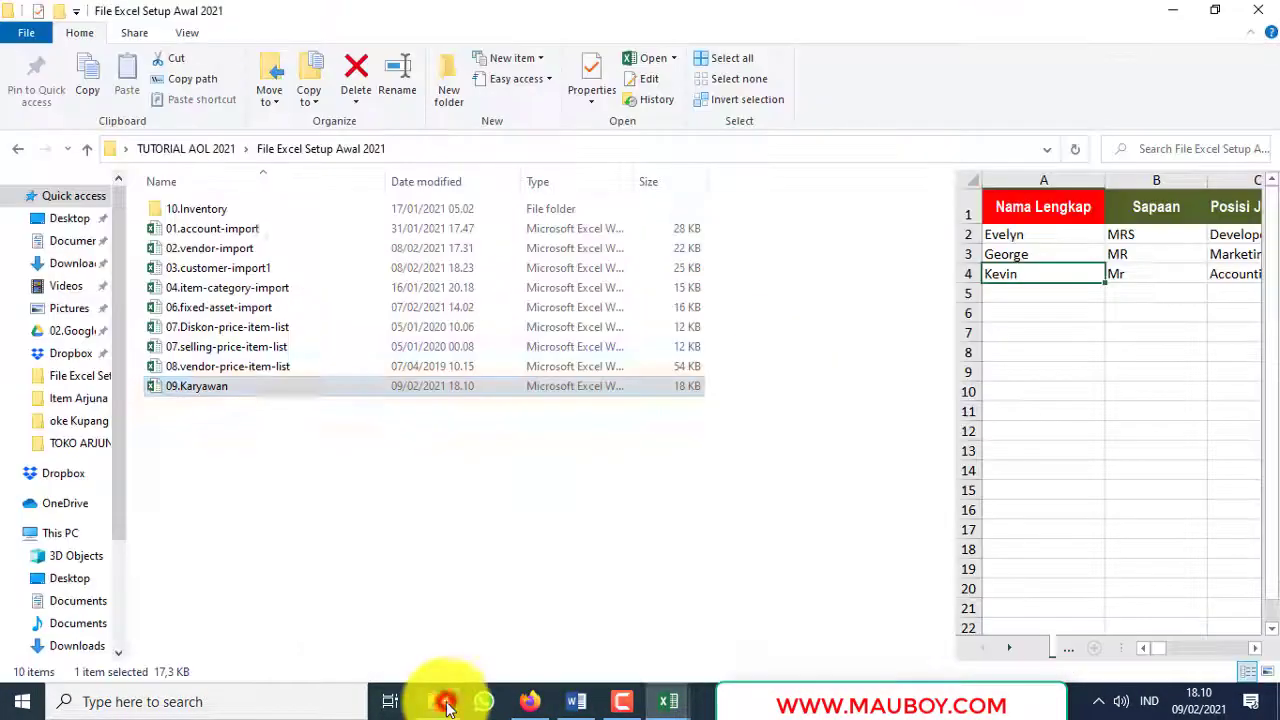
double_click(218, 391)
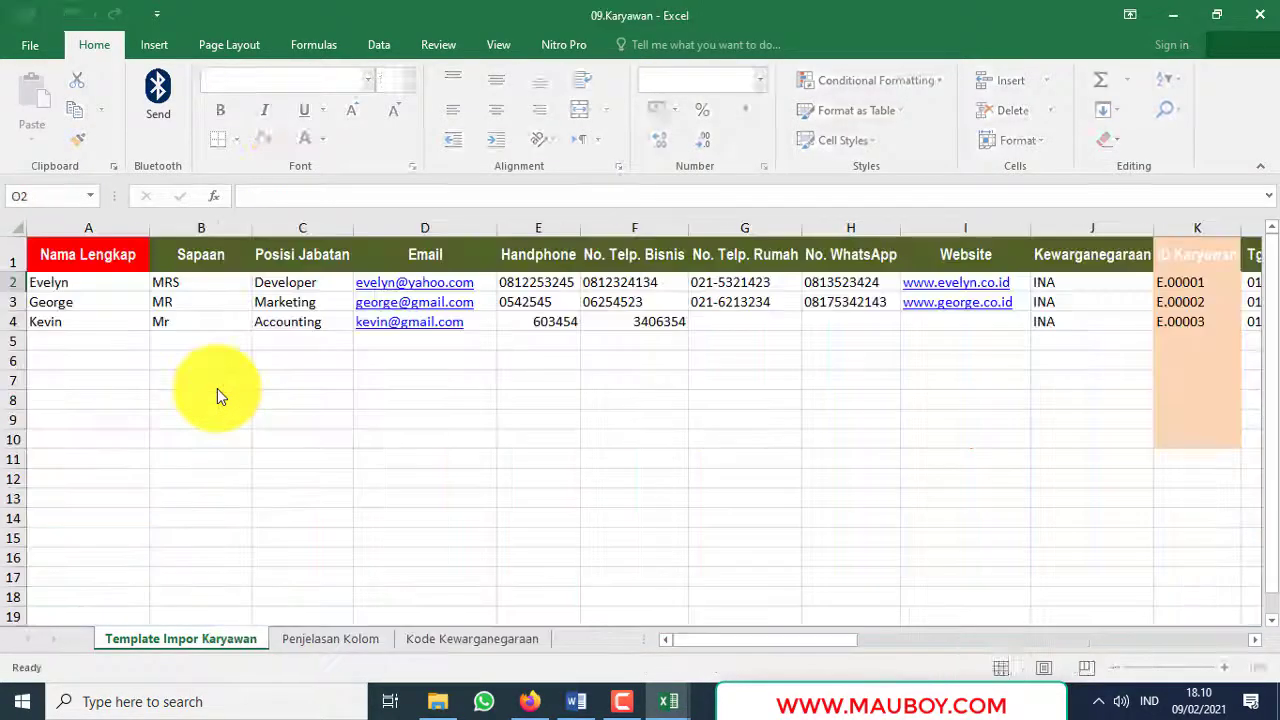
Step: Check the Nama Lengkap column, then view the Penjelasan Kolom and Kode Kewarganegaraan sheets
click(100, 228)
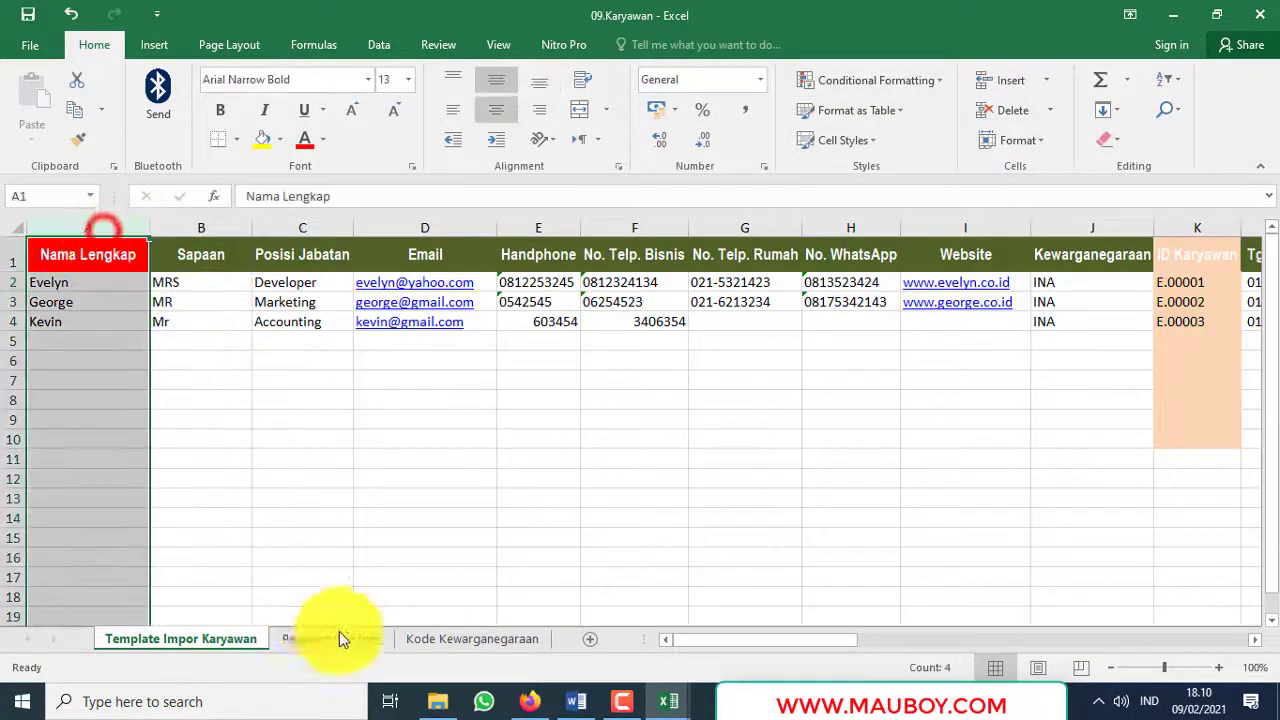
click(354, 645)
click(440, 639)
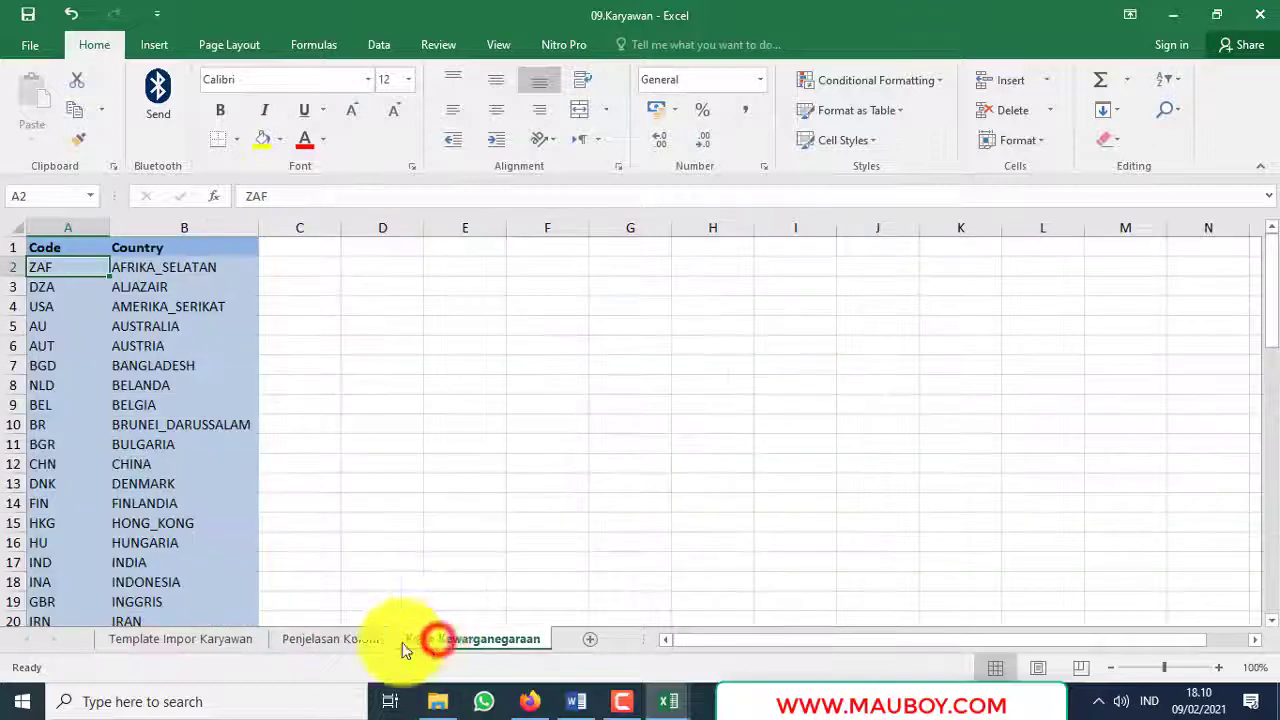
Step: Go through the columns from Sapaan to ID Karyawan on the Template Impor Karyawan sheet
click(243, 639)
click(192, 228)
click(314, 227)
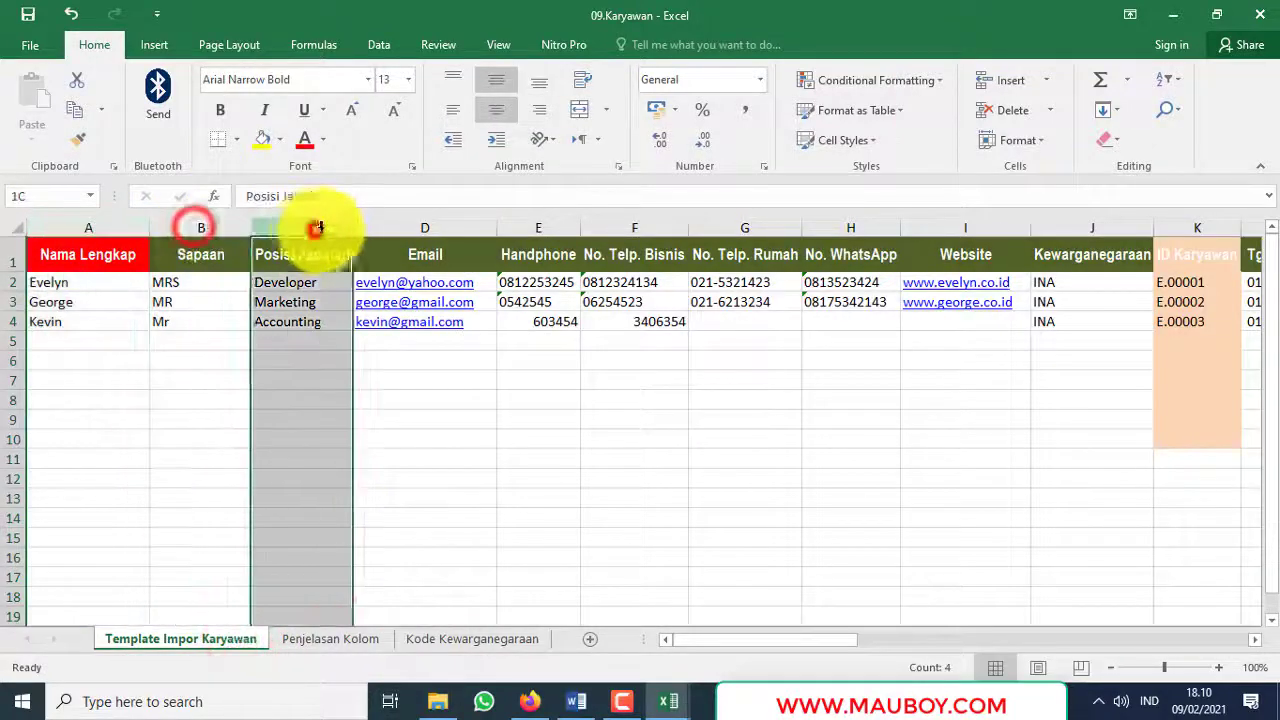
click(387, 228)
click(565, 228)
click(650, 228)
click(765, 228)
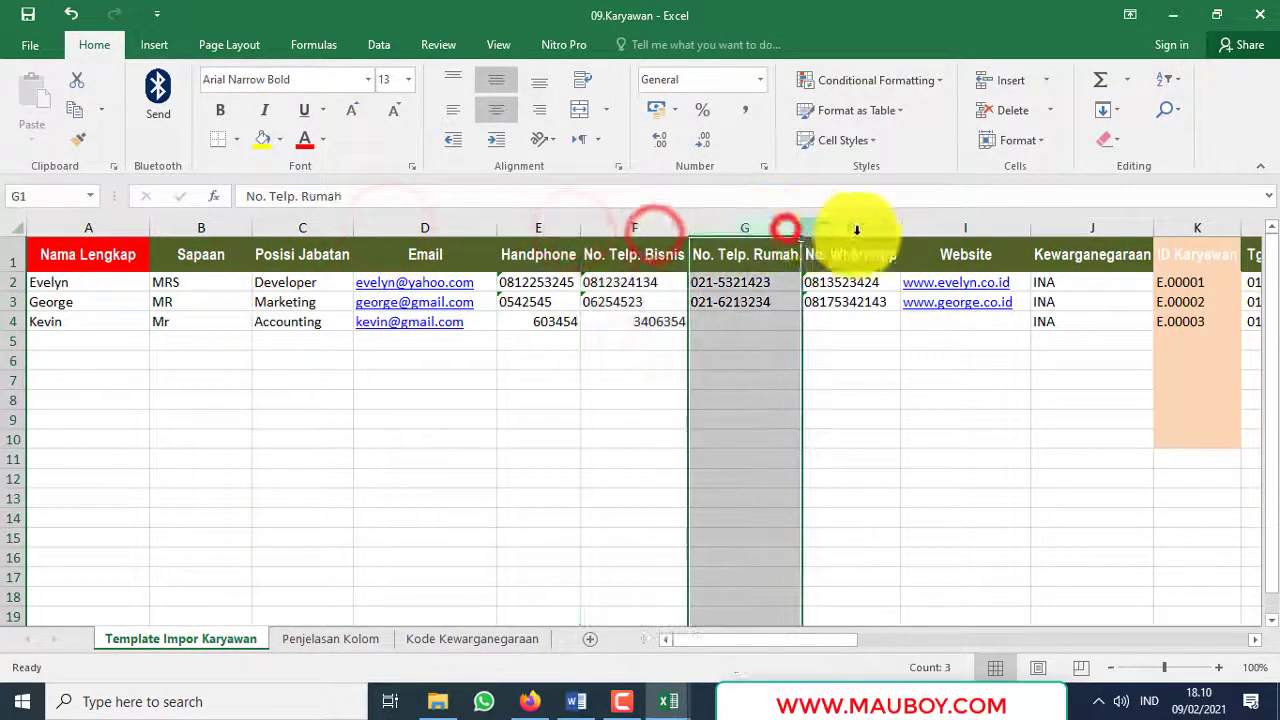
click(855, 229)
click(931, 228)
click(1115, 228)
click(1200, 228)
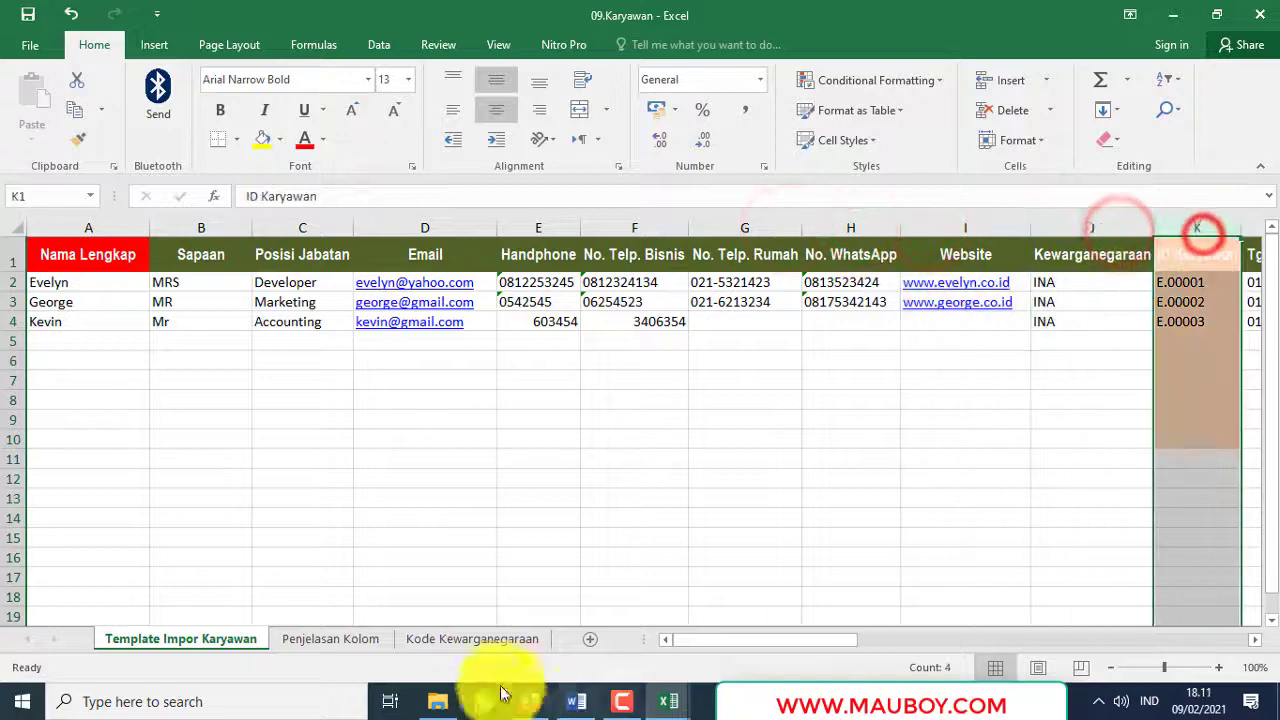
Step: View the Penjelasan Kolom sheet for the column explanations, and return to the Template Impor Karyawan sheet
click(362, 640)
click(84, 230)
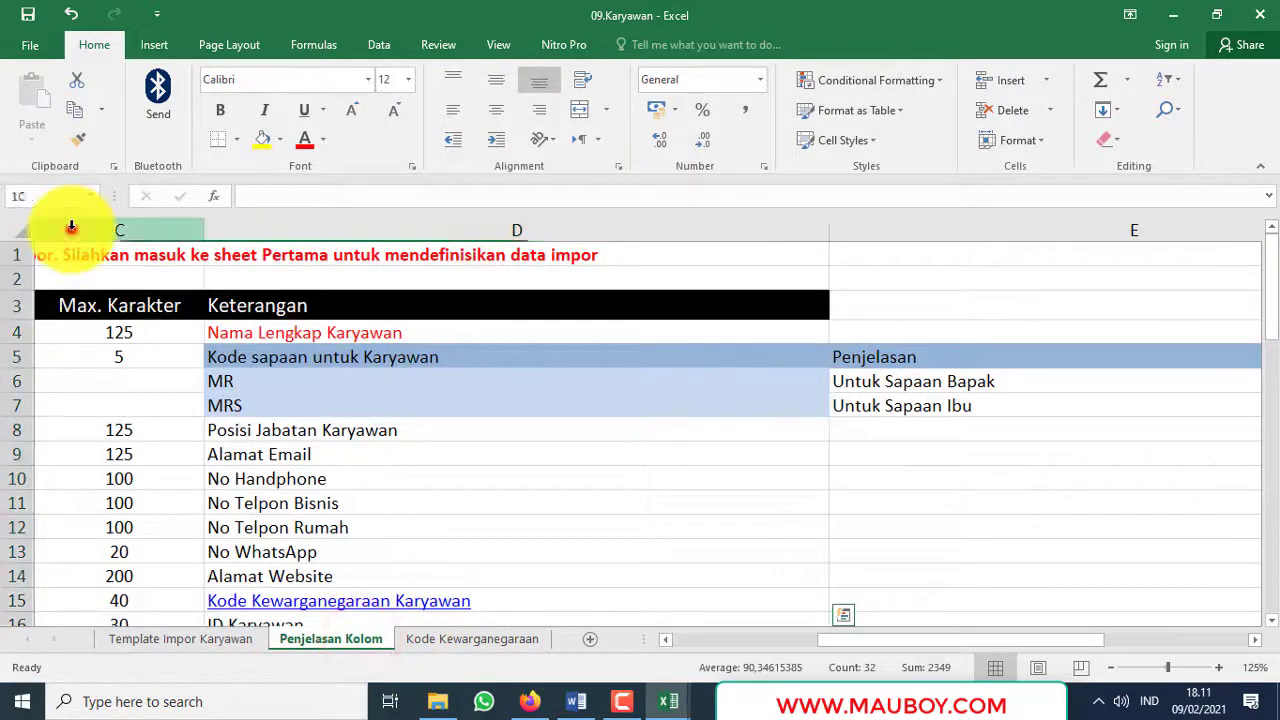
click(246, 544)
click(215, 638)
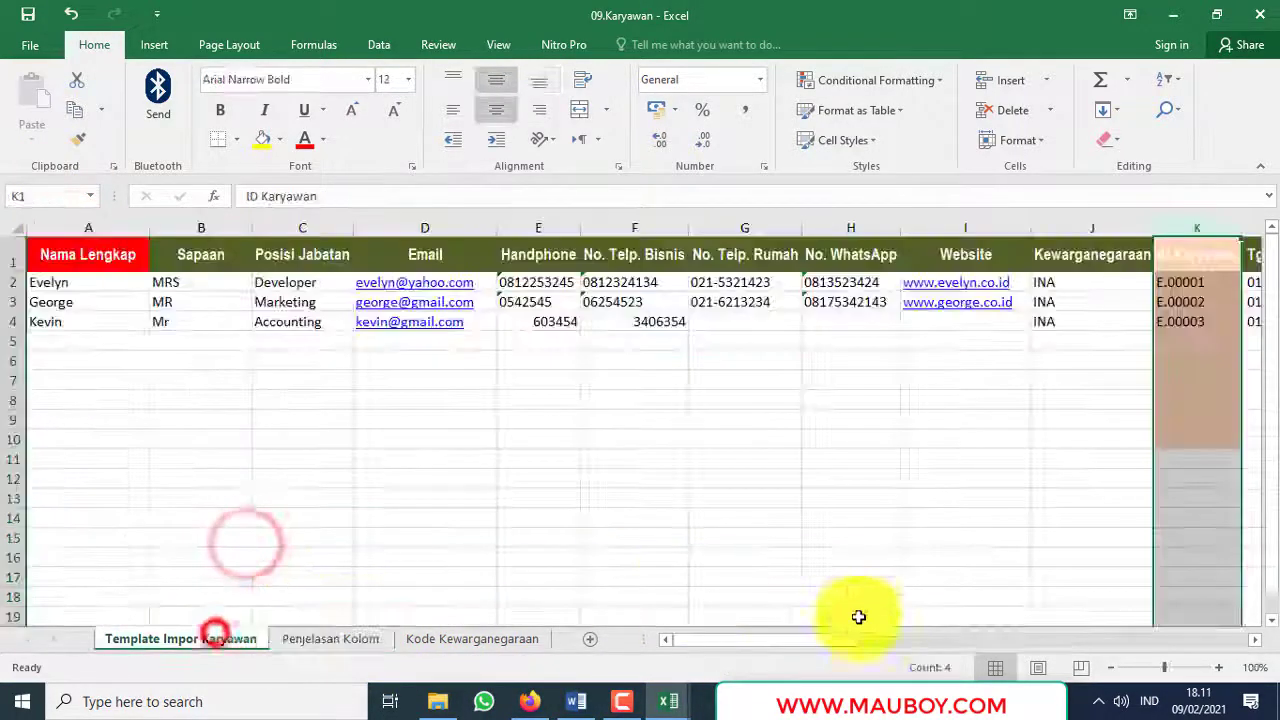
Step: Review the remaining employee columns through PPh Sebelumnya, then close the 09.Karyawan workbook
drag(843, 638, 1085, 625)
drag(221, 284, 222, 299)
drag(955, 639, 1133, 645)
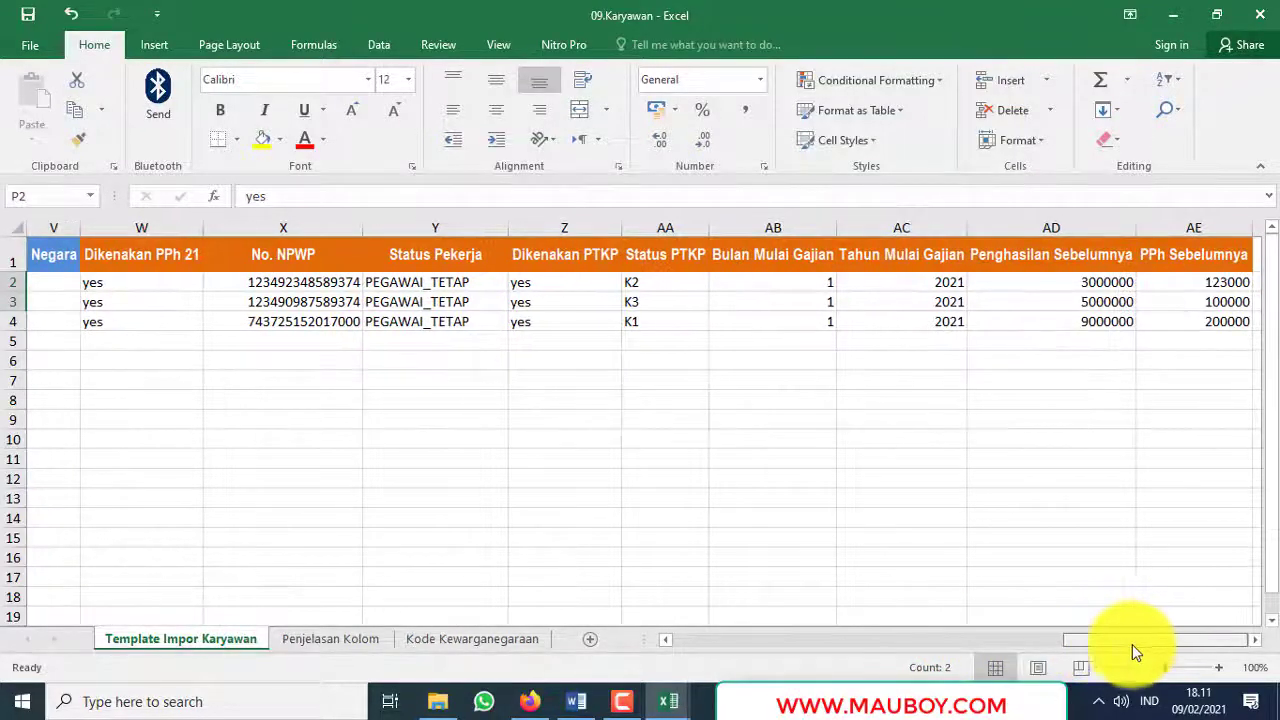
click(1262, 15)
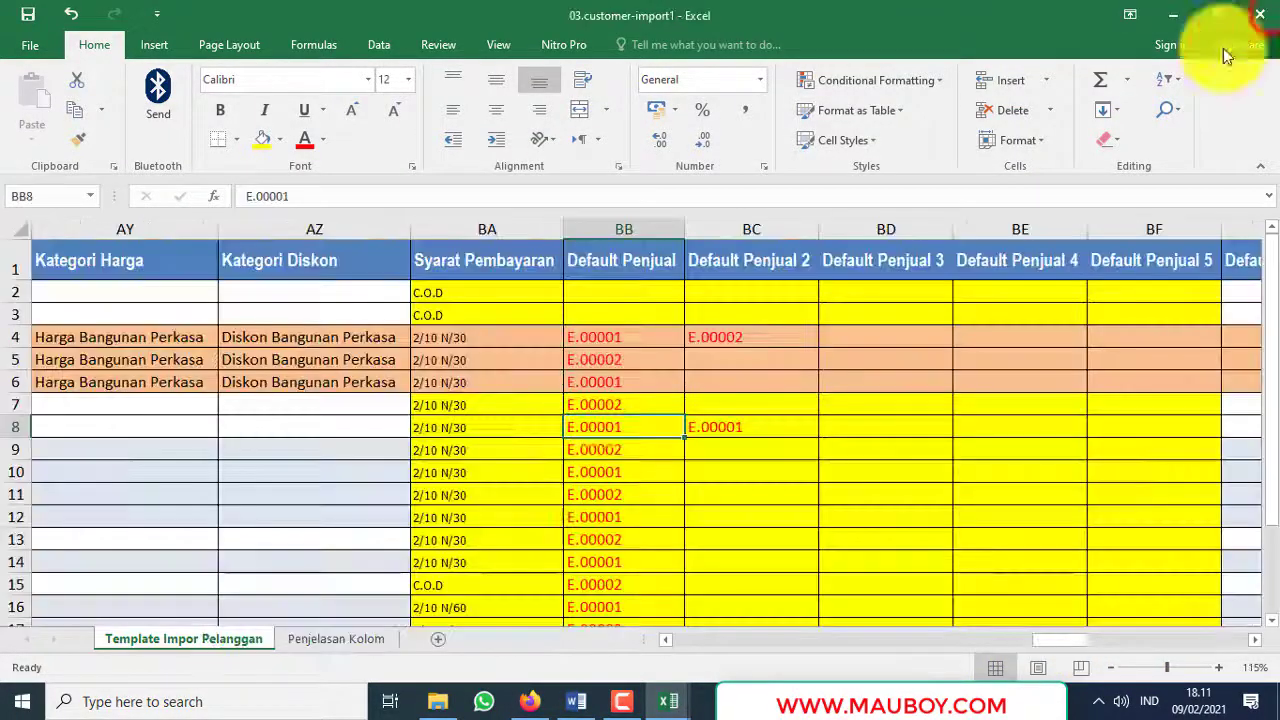
Step: Switch to Accurate Online and upload 09.Karyawan from the desktop folder TUTORIAL AOL 2021 > File Excel Setup Awal 2021 for the employee import
click(547, 709)
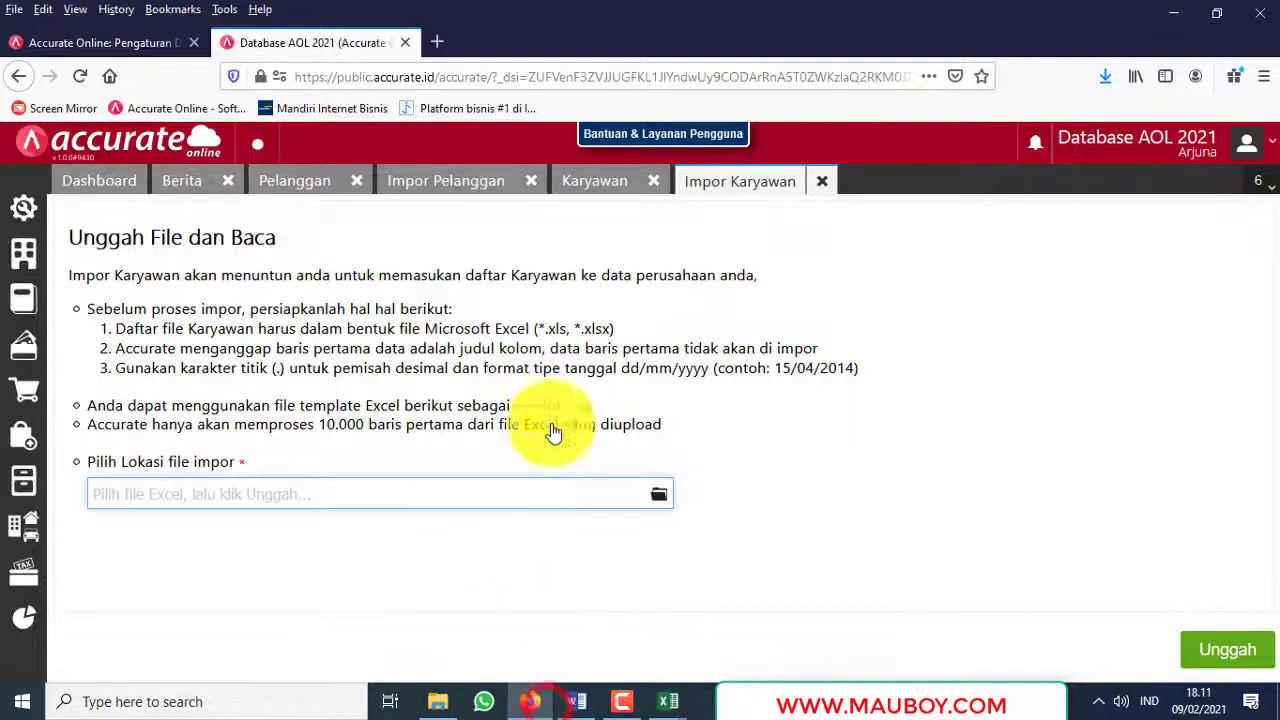
click(665, 497)
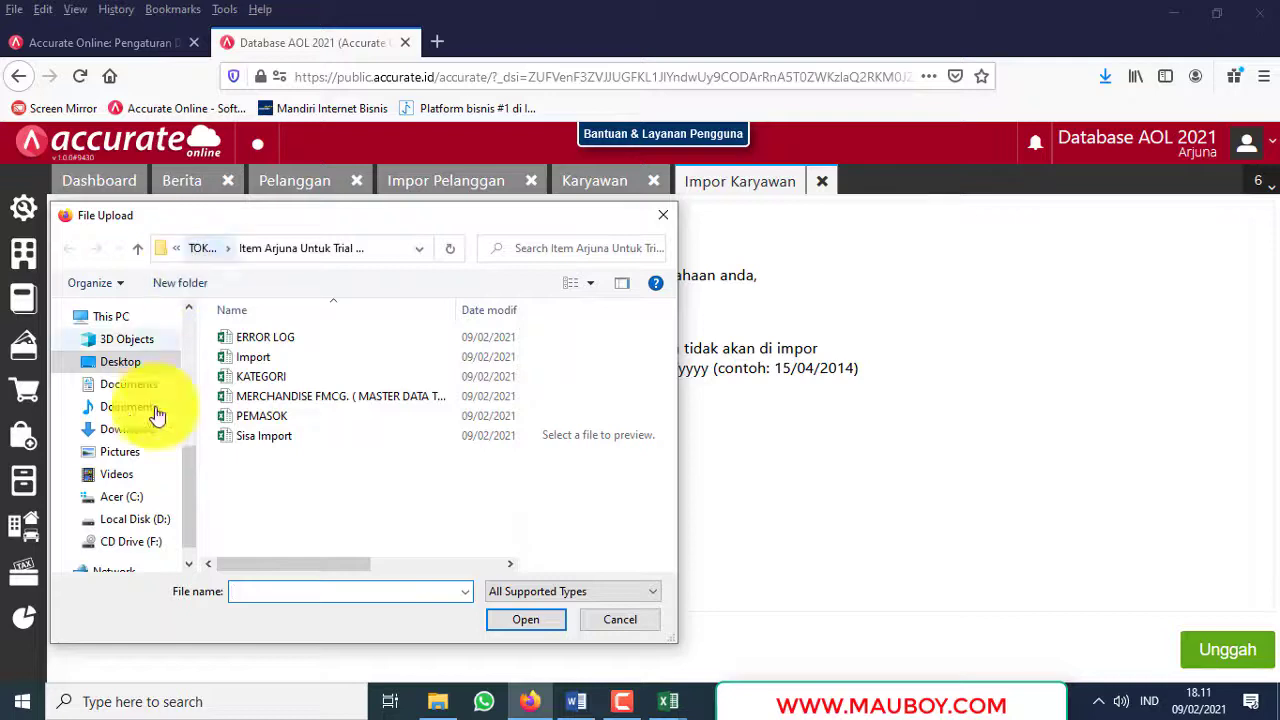
click(118, 358)
click(424, 398)
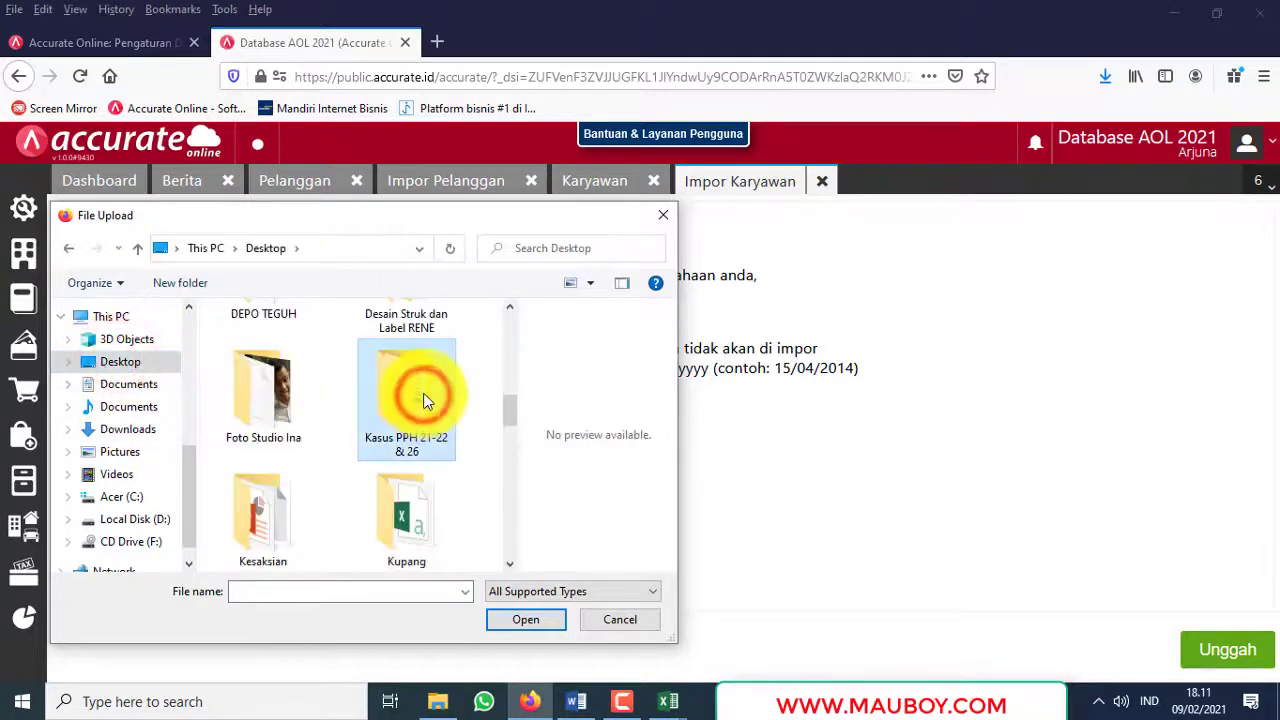
scroll(424, 398, down, 5)
double_click(272, 472)
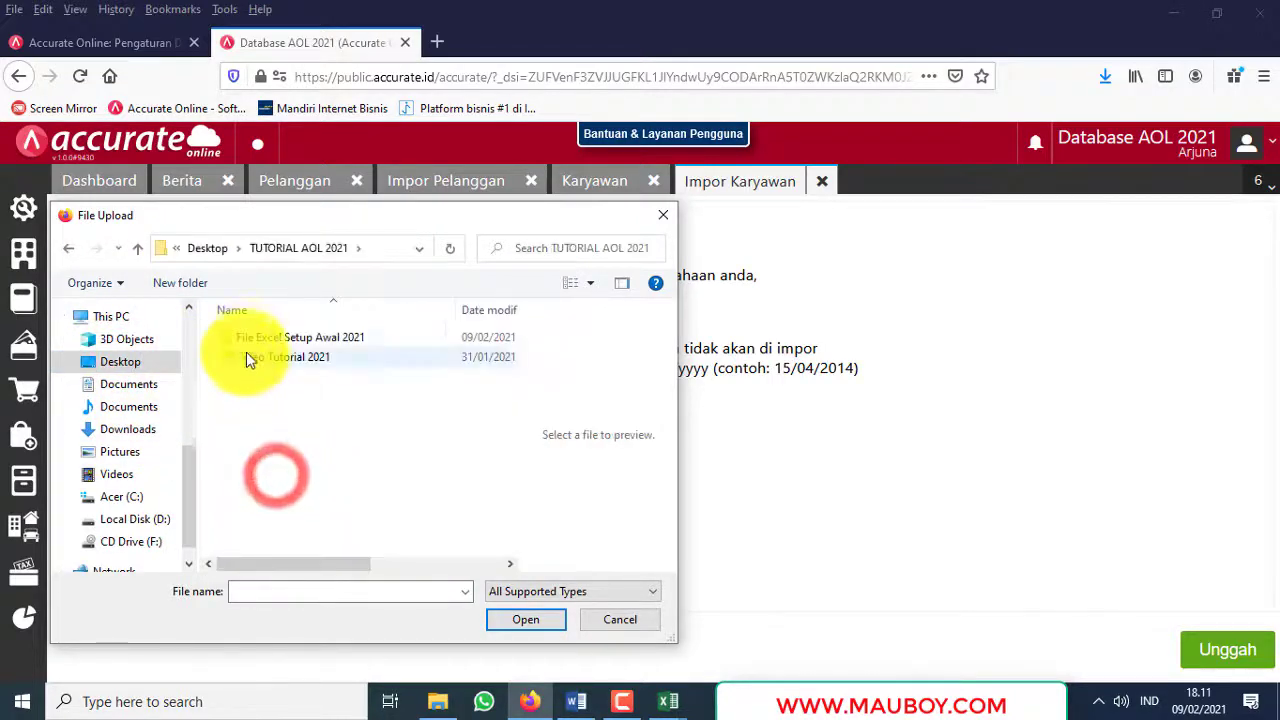
double_click(251, 339)
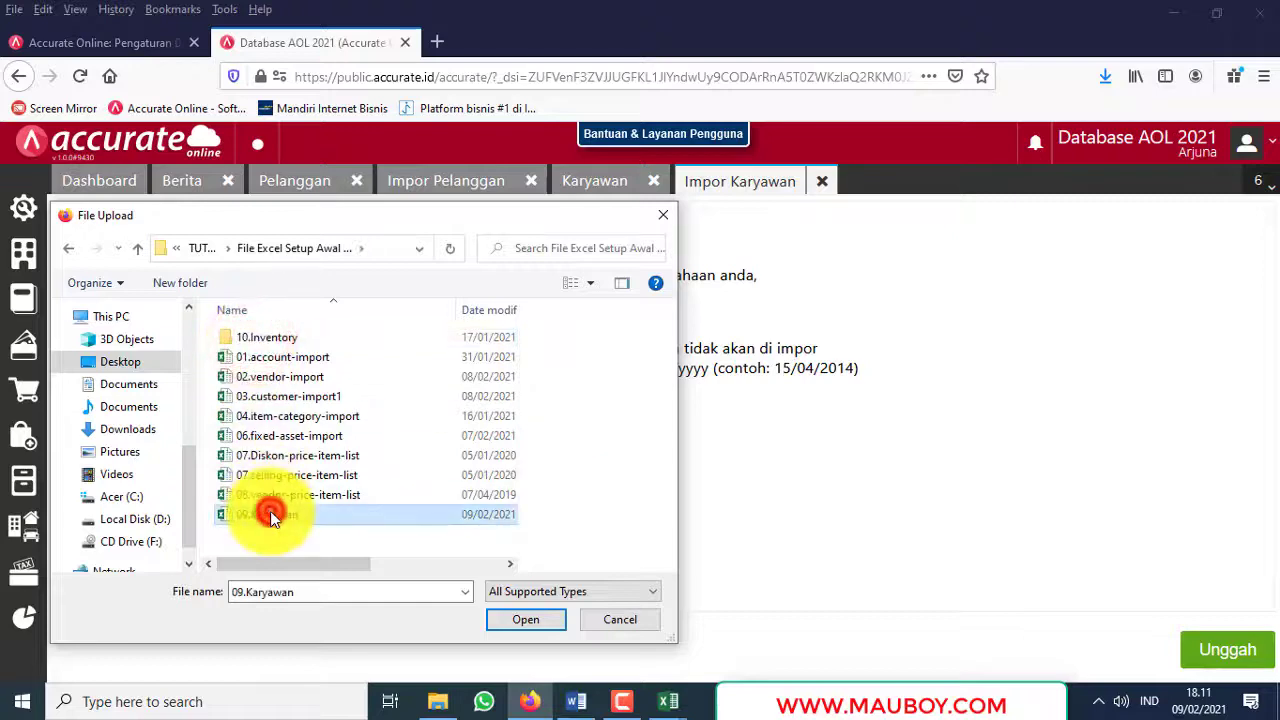
click(545, 614)
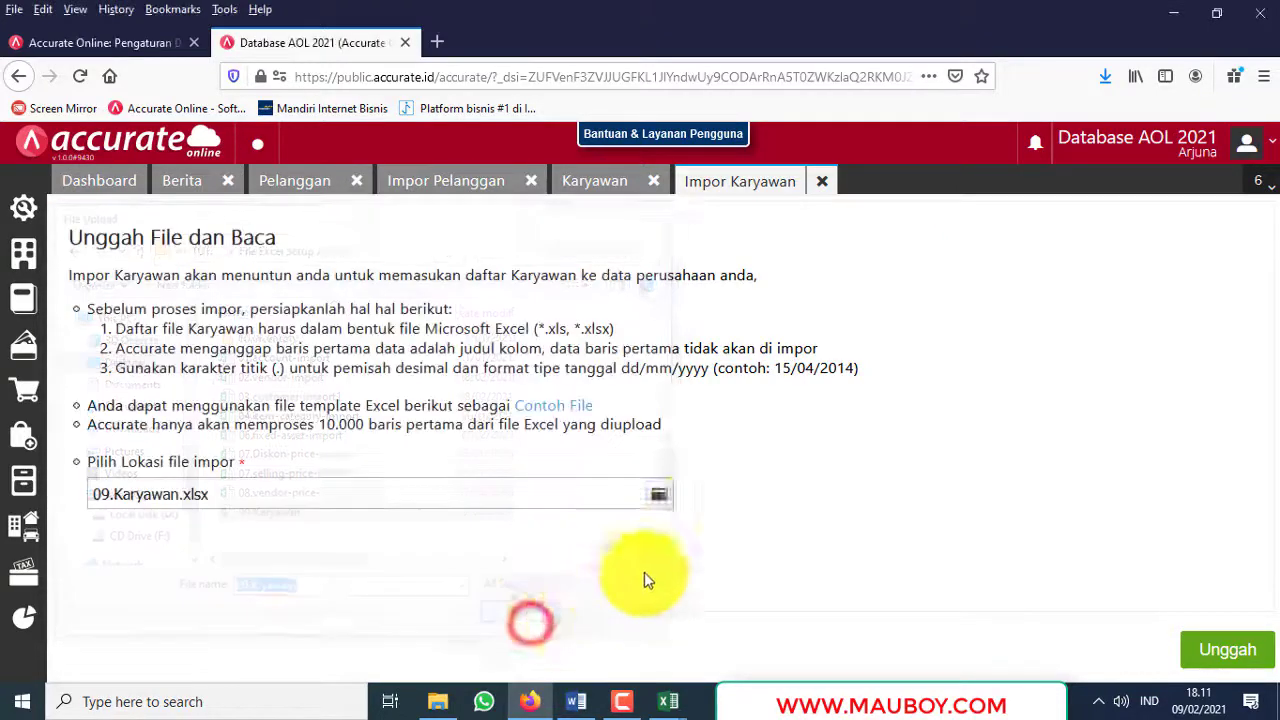
click(1213, 652)
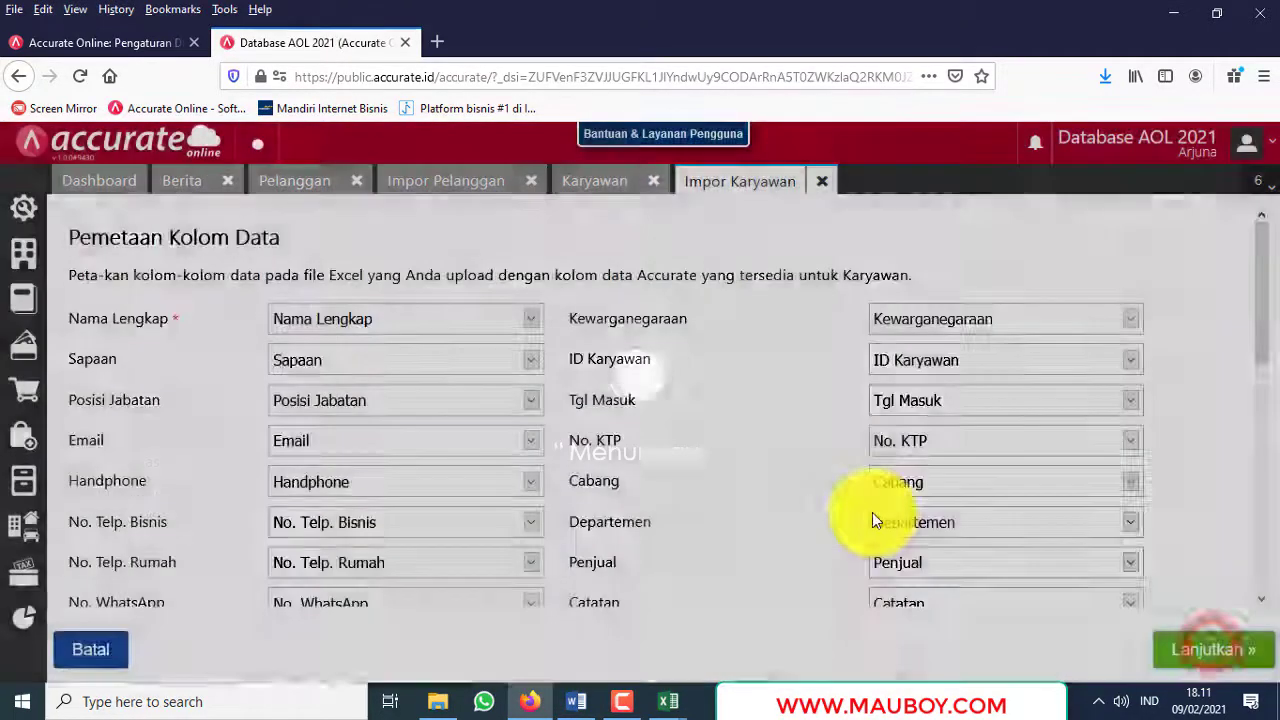
Step: Check the employee column mapping from Nama Lengkap through PPh Sebelumnya
scroll(793, 510, down, 5)
scroll(793, 507, down, 3)
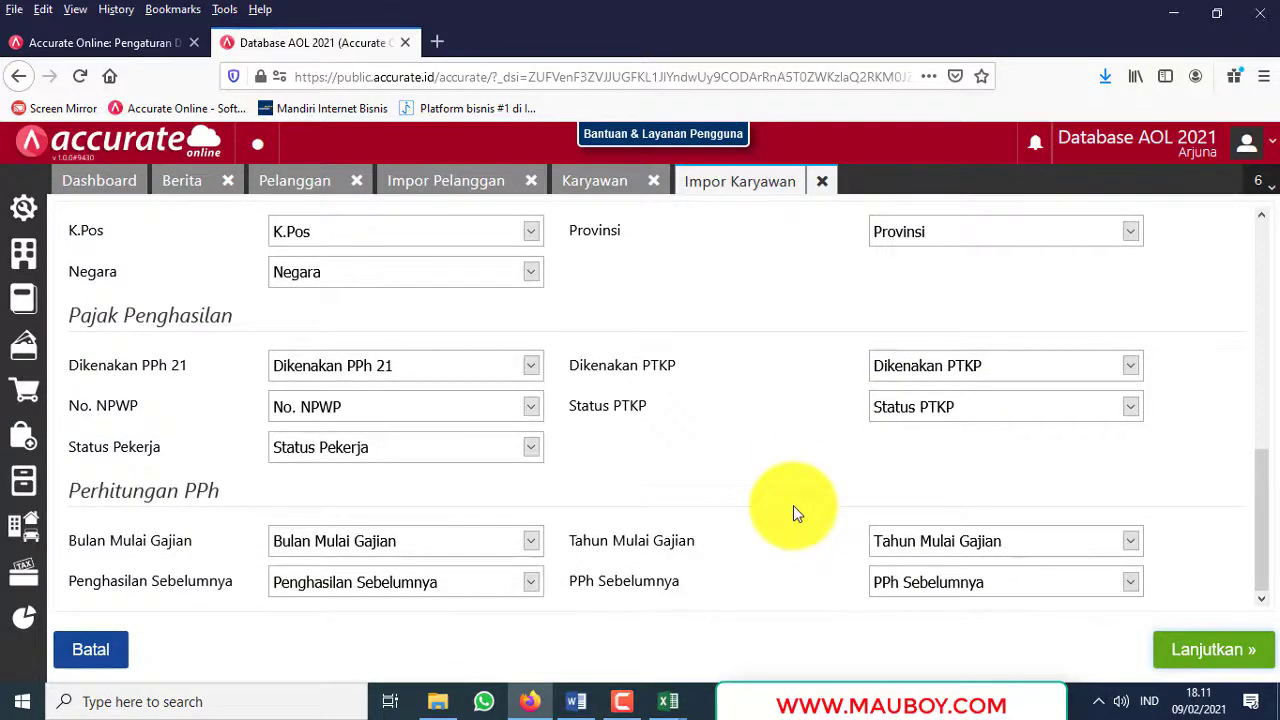
scroll(793, 505, up, 10)
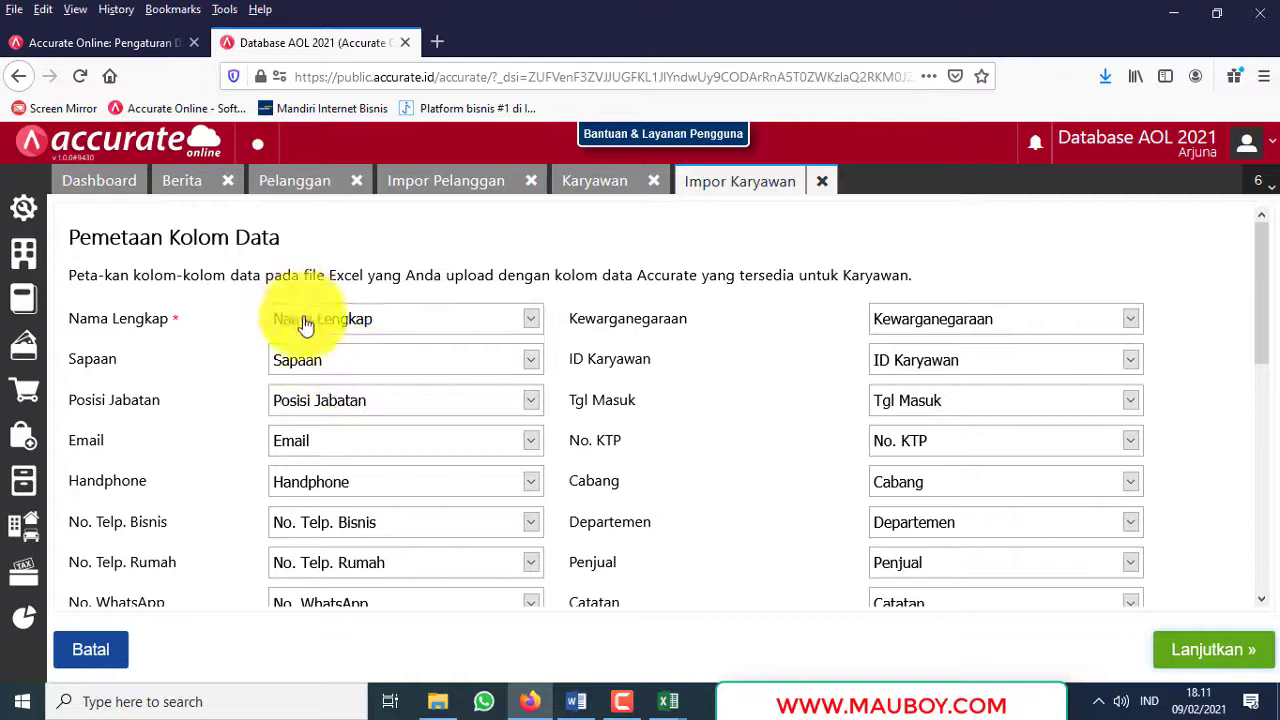
click(470, 316)
click(743, 294)
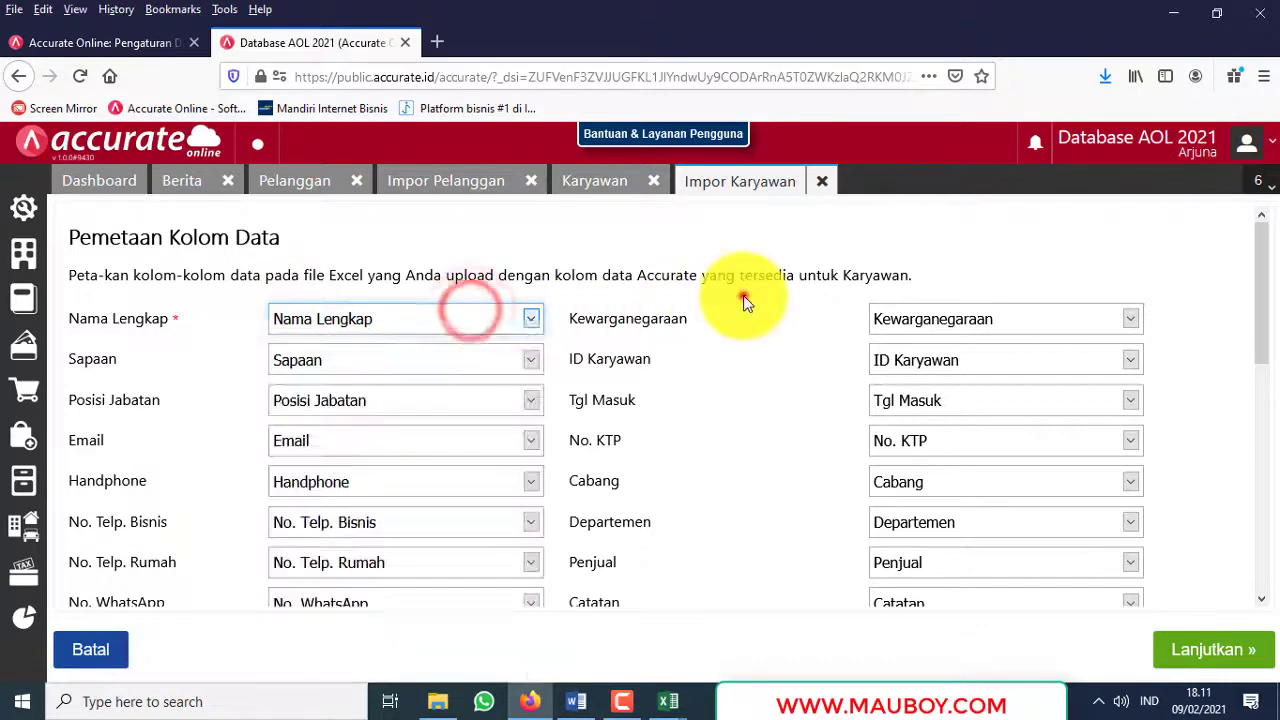
Step: Switch to File Explorer and check the 09.Karyawan headers from Nama Lengkap to No. Telp. Bisnis in a widened preview, then minimize the window
click(440, 701)
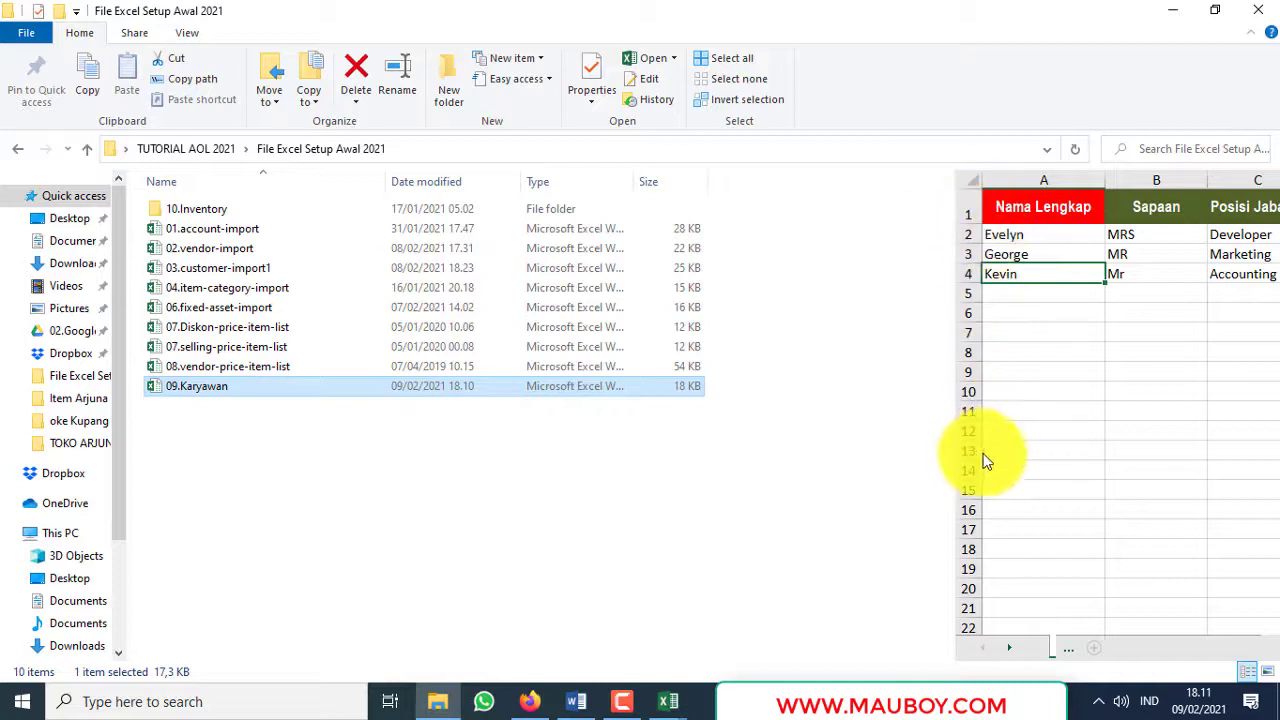
click(957, 464)
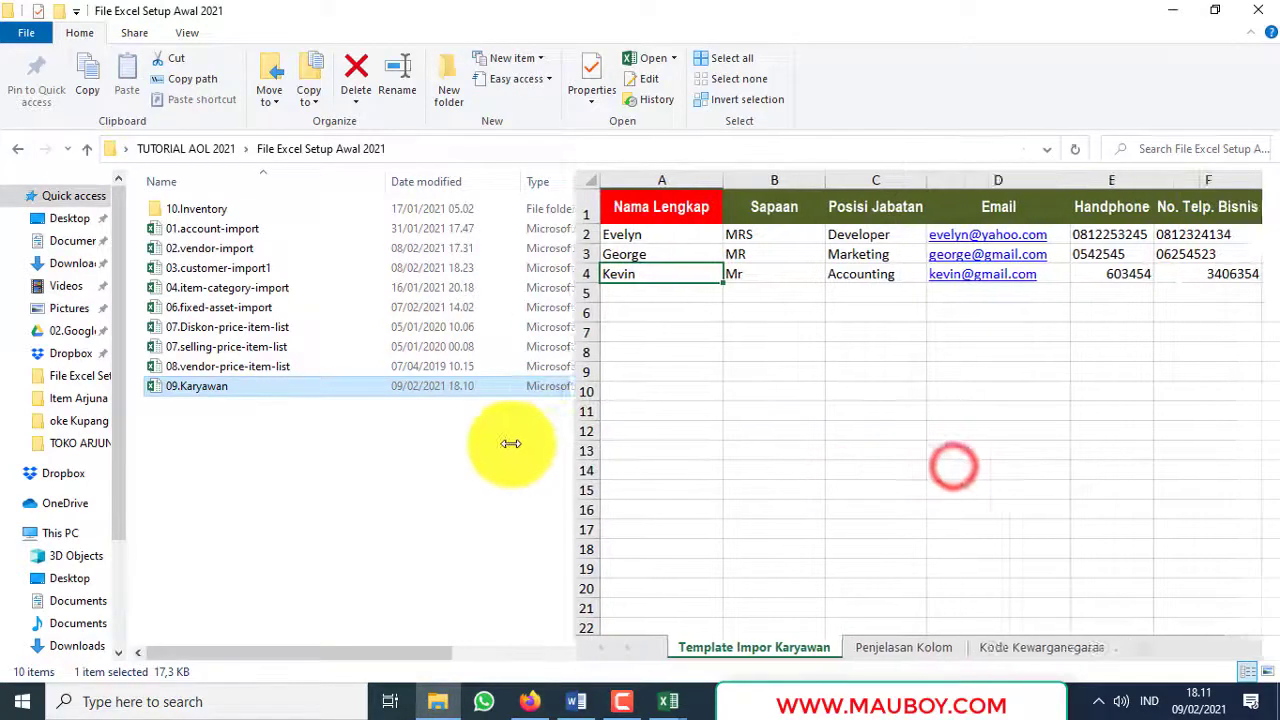
click(600, 206)
click(712, 206)
click(813, 206)
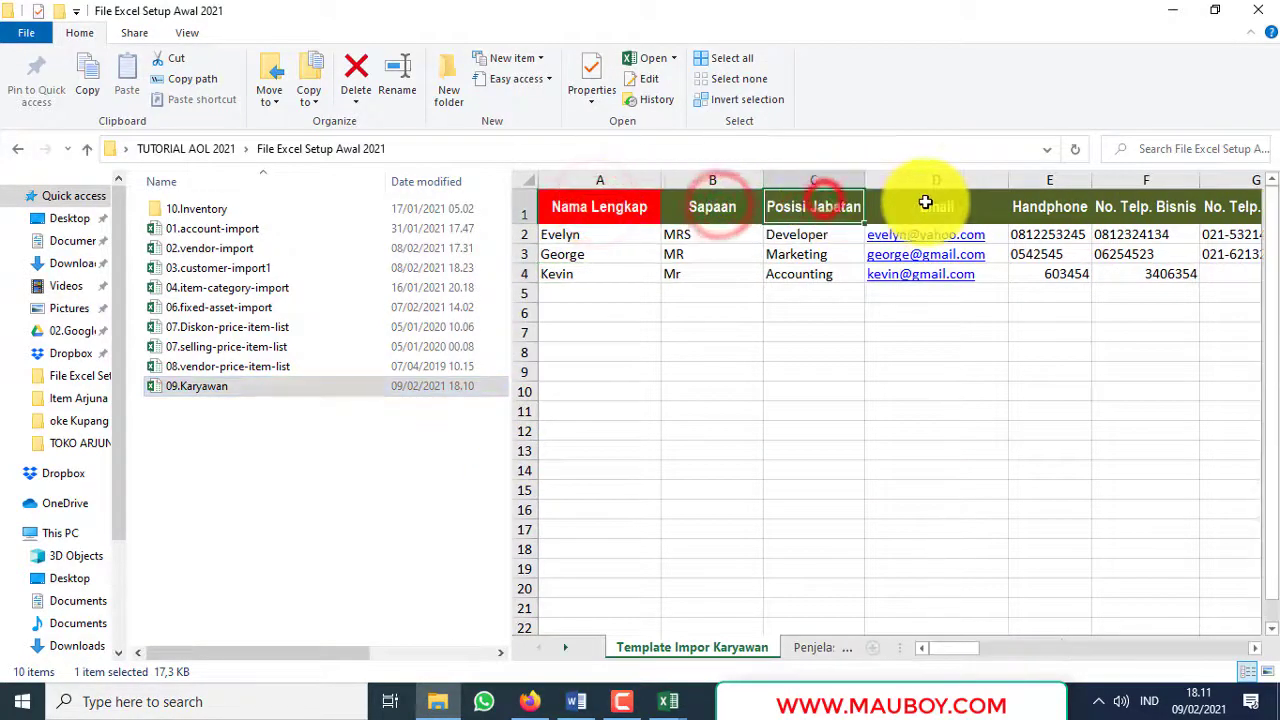
click(936, 206)
click(1070, 203)
click(1143, 207)
click(1175, 12)
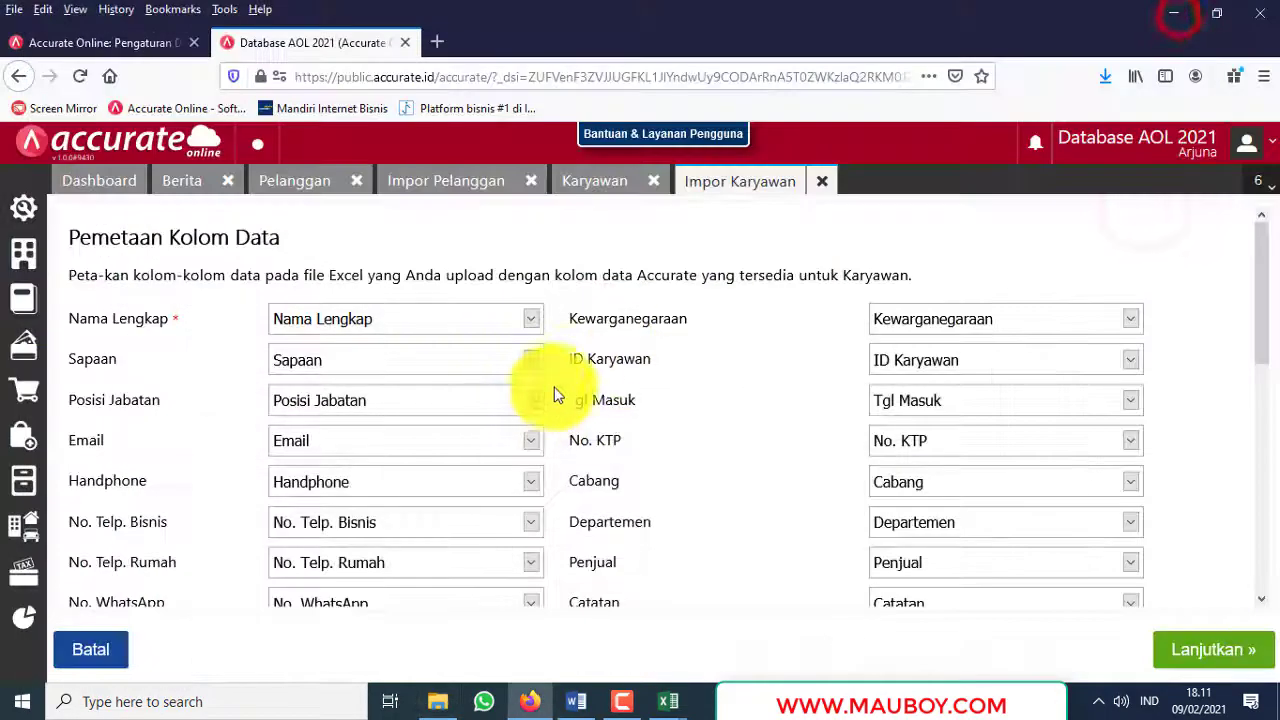
Step: Recheck the column mapping, run the employee import without updating existing data, and close the import result
scroll(729, 414, down, 5)
scroll(729, 414, down, 2)
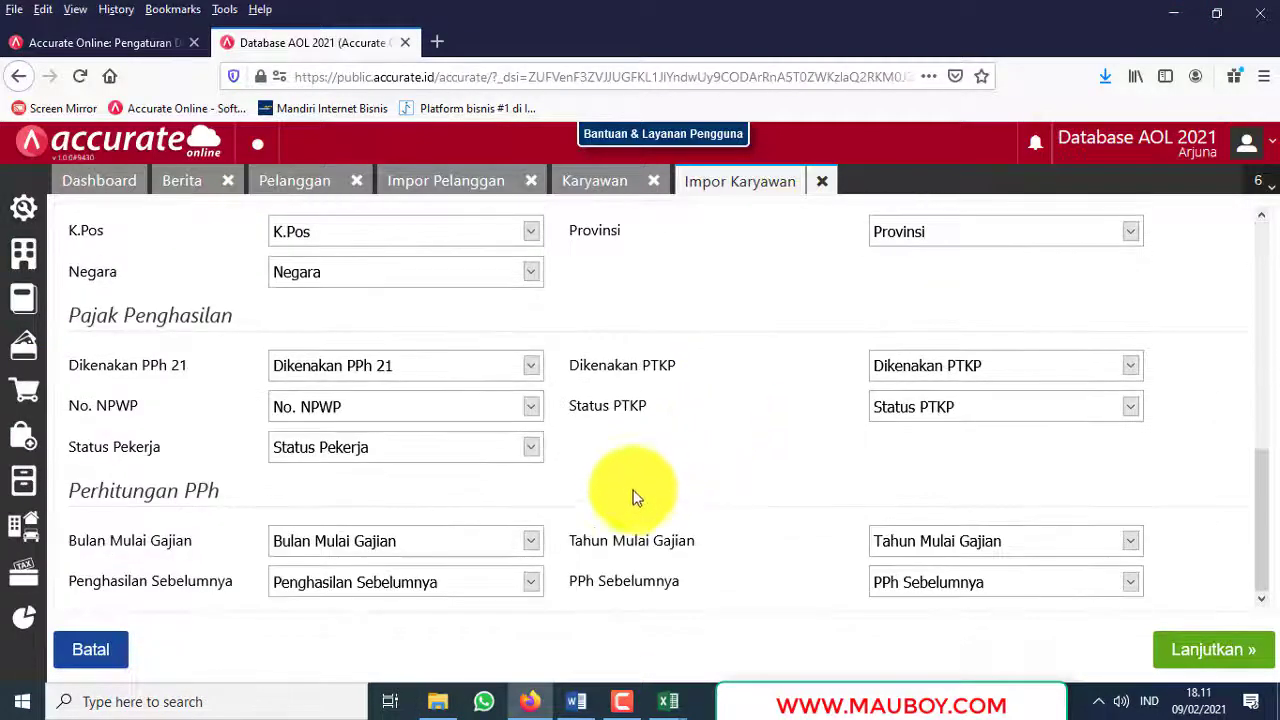
scroll(634, 494, up, 6)
scroll(624, 493, down, 10)
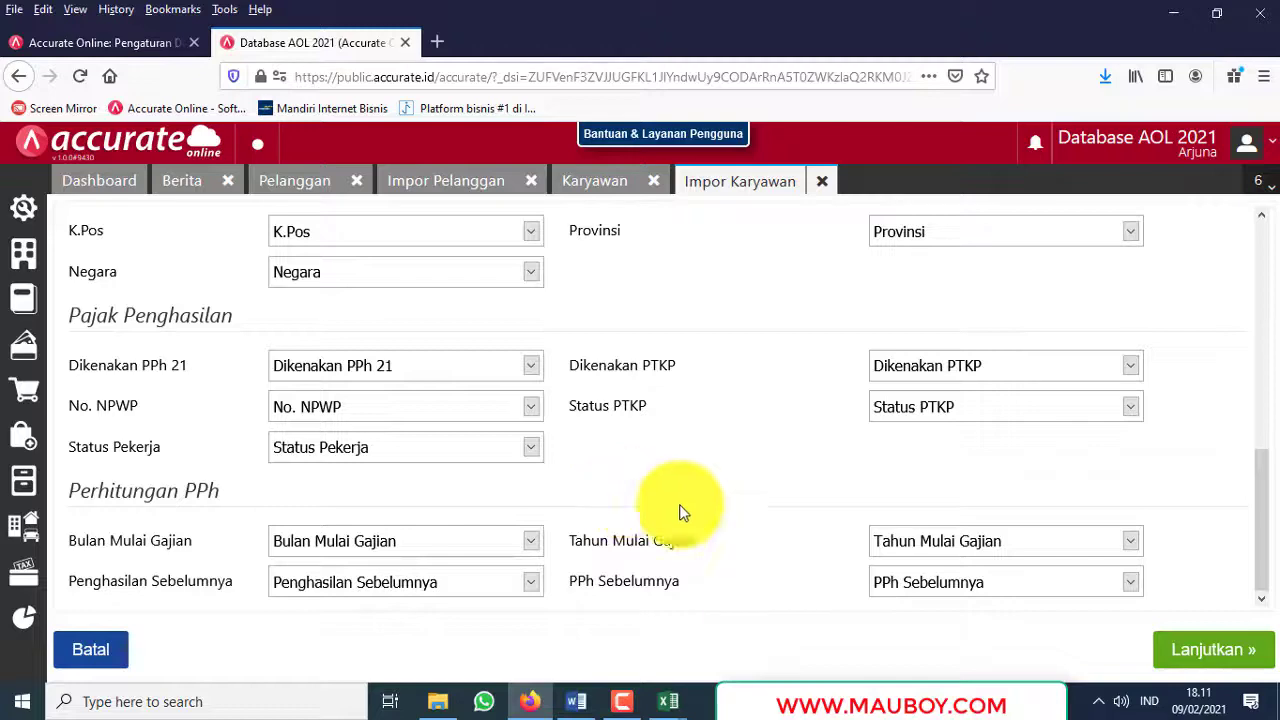
click(1198, 655)
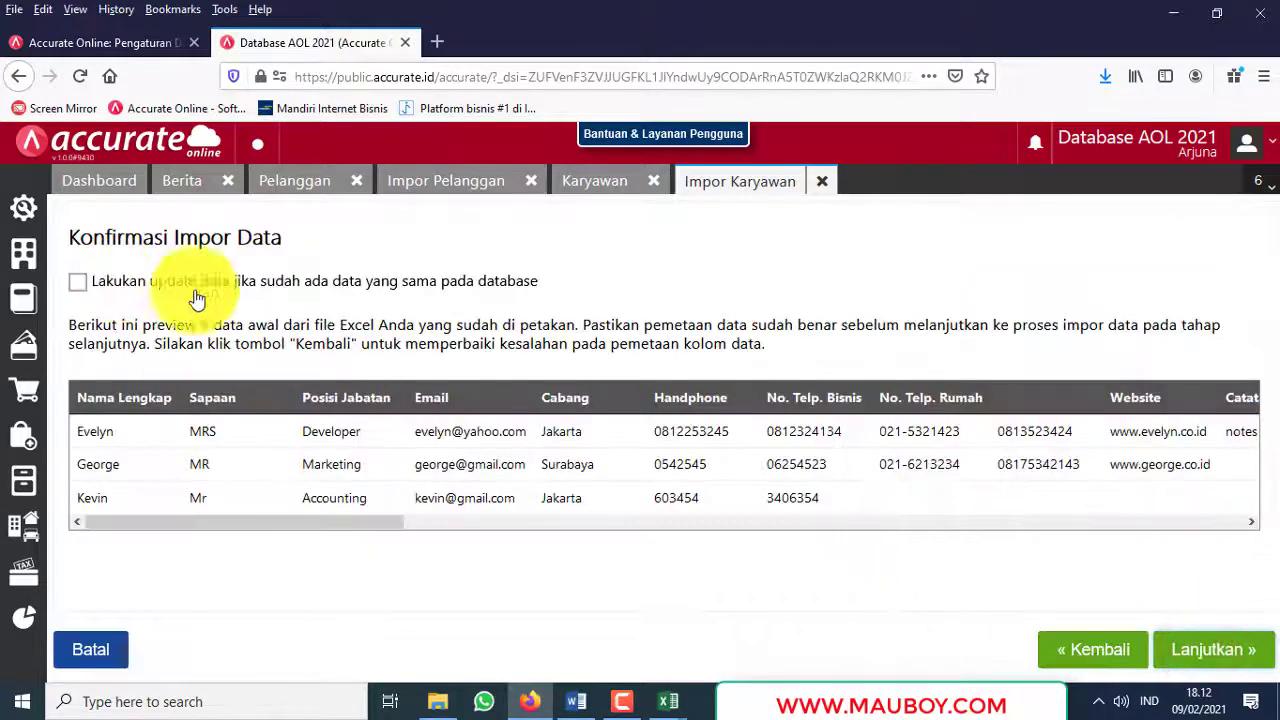
click(1212, 652)
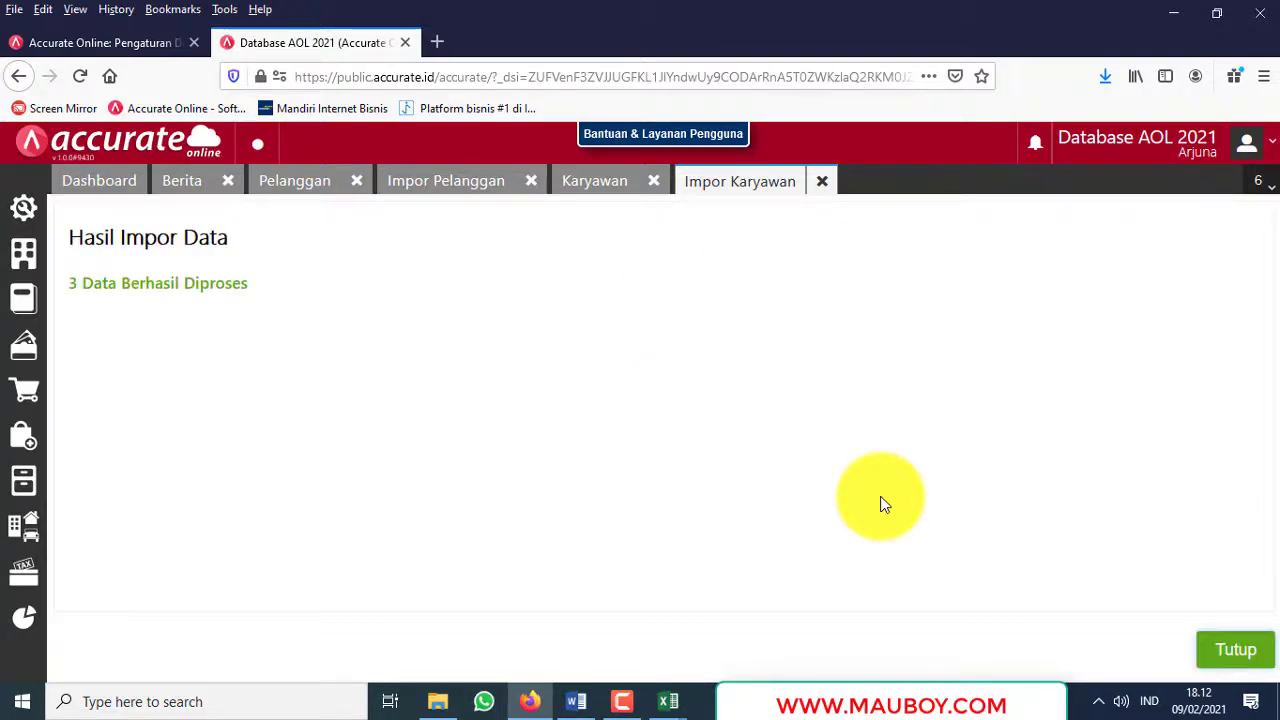
click(1250, 660)
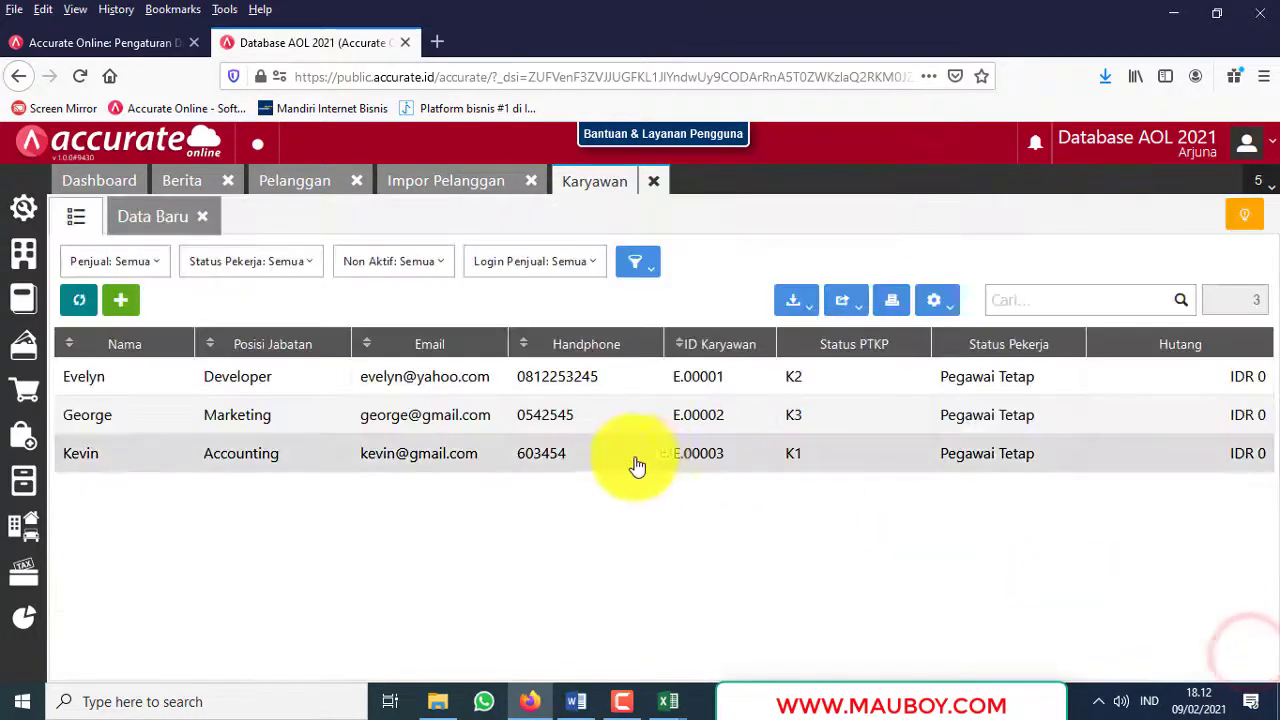
Step: Switch to the 03.customer-import1 workbook in Excel, check the Syarat Pembayaran column, and return to the first columns
click(677, 706)
click(585, 640)
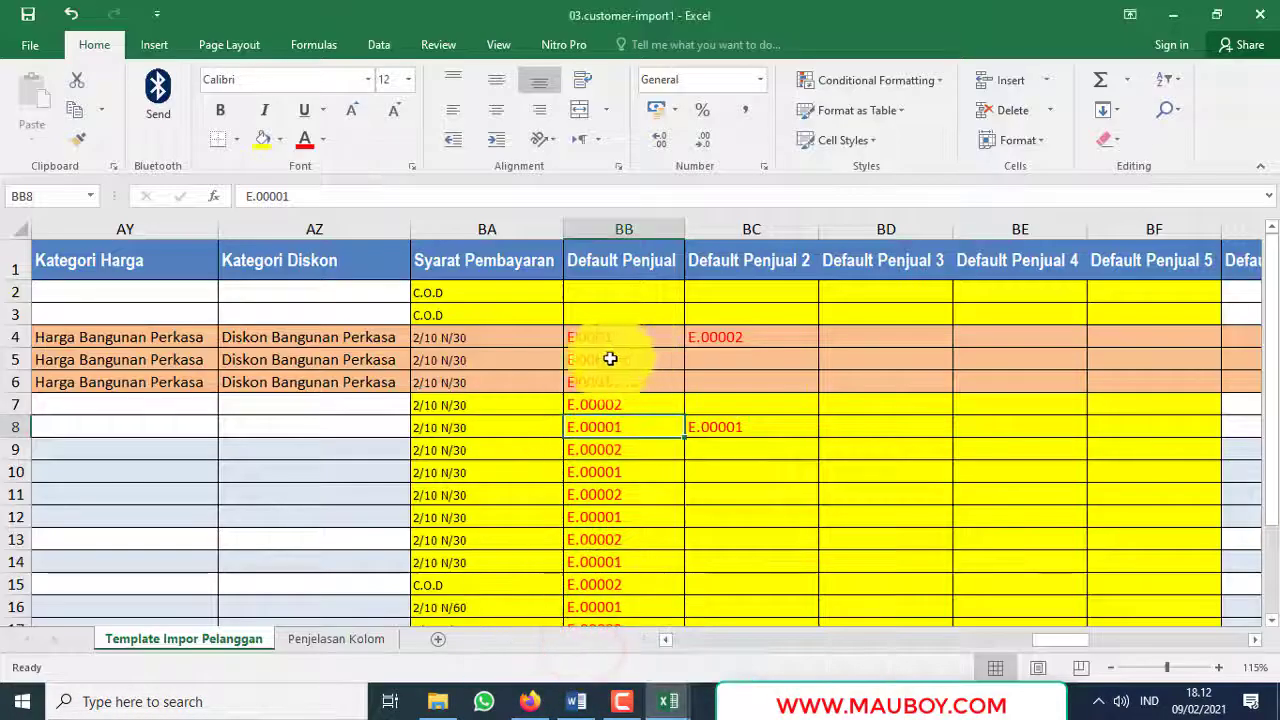
click(476, 310)
click(488, 232)
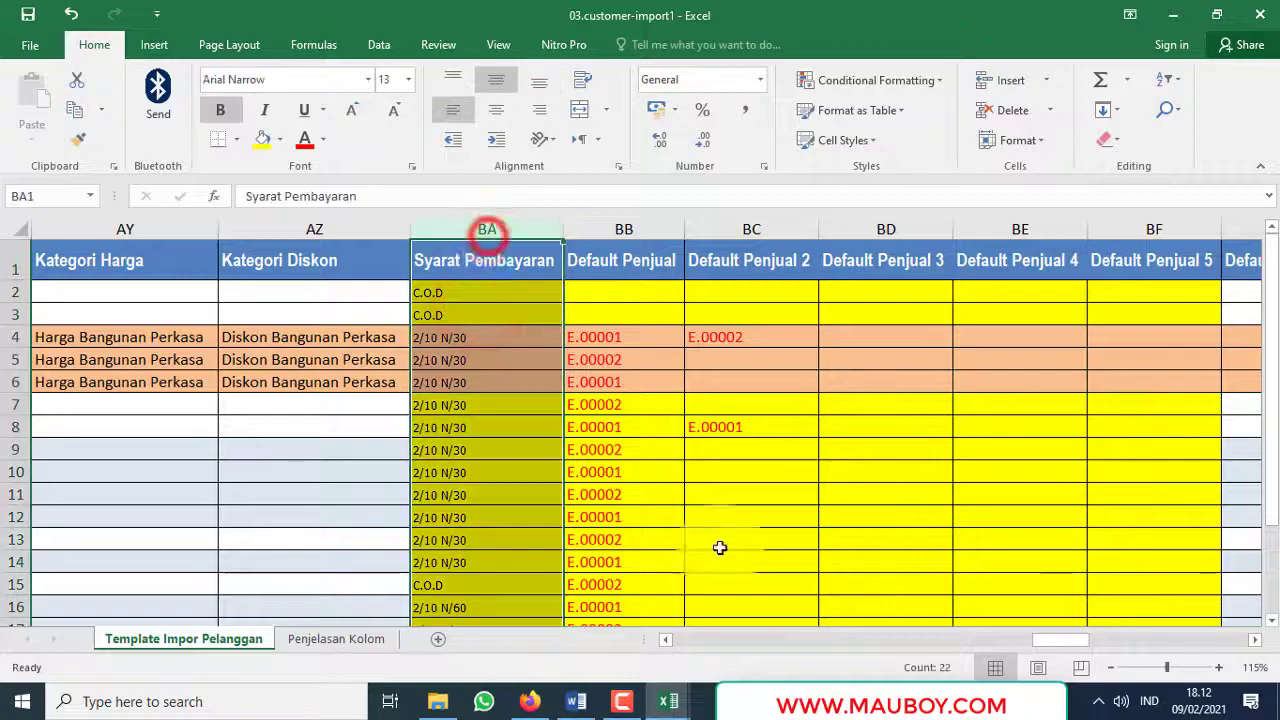
drag(1043, 641, 668, 635)
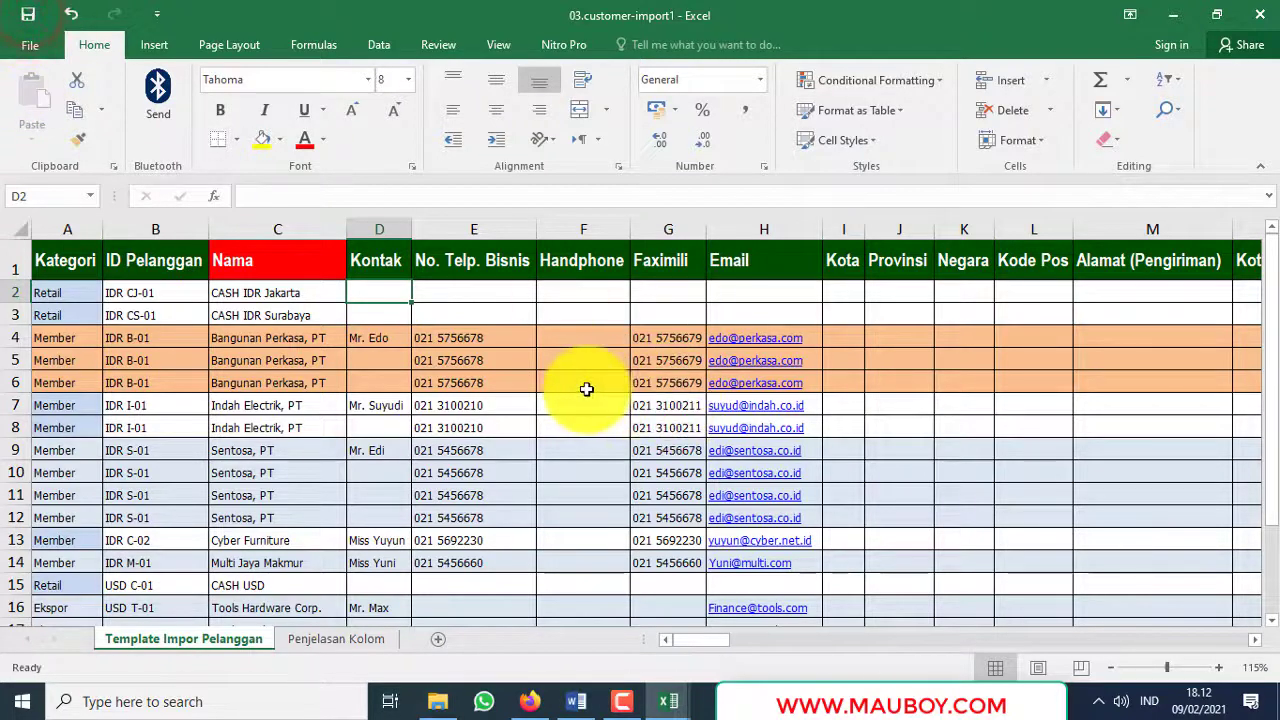
Step: Switch to Accurate Online and close the Karyawan, Impor Pelanggan, Pelanggan and Berita pages
click(533, 703)
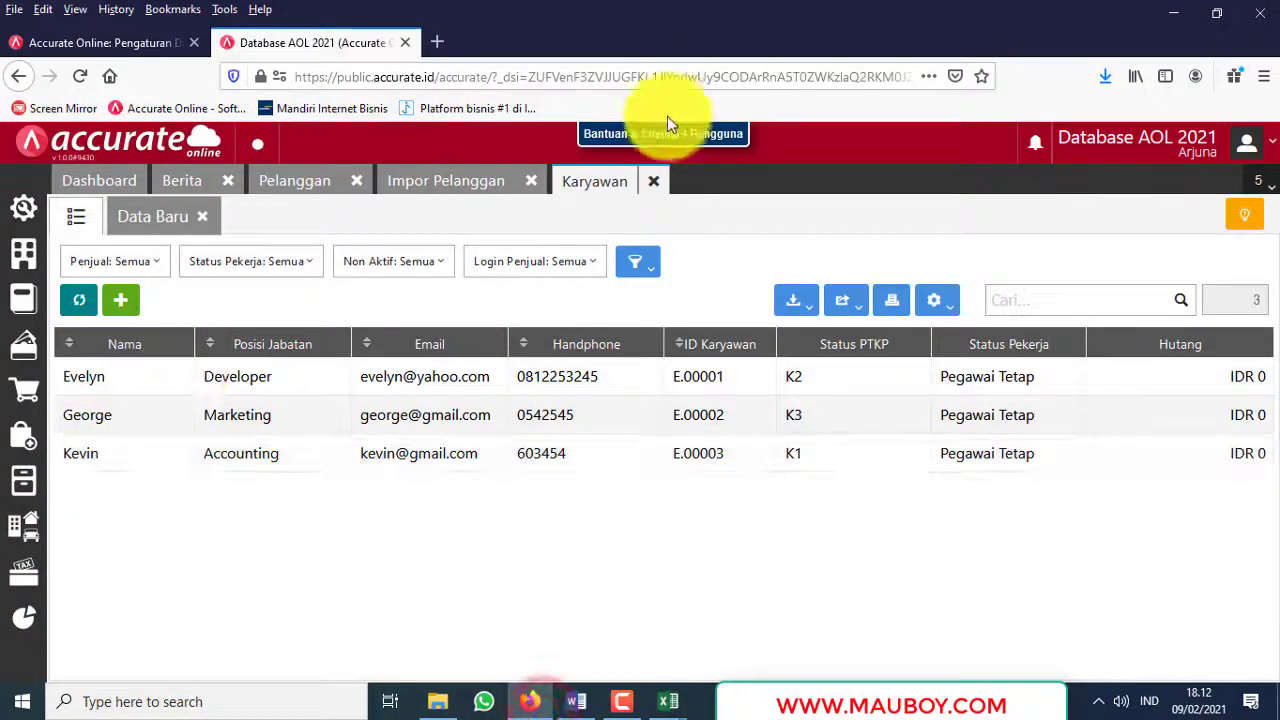
click(656, 180)
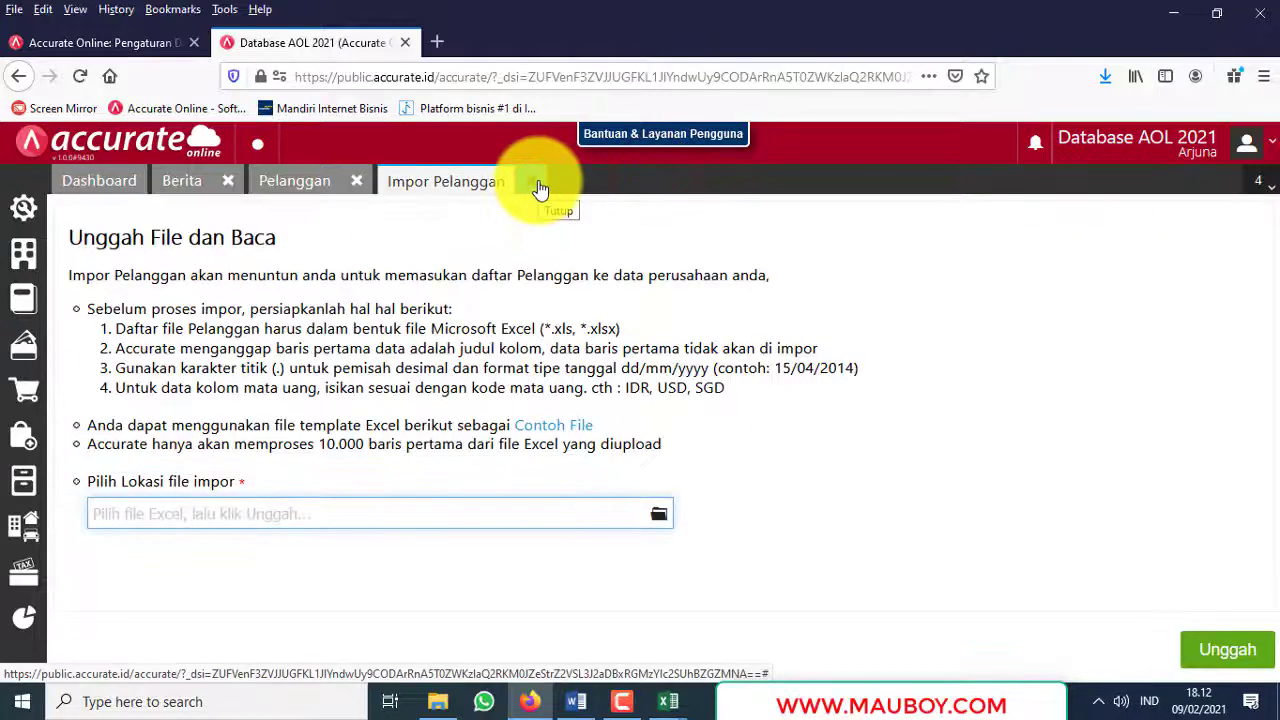
click(531, 181)
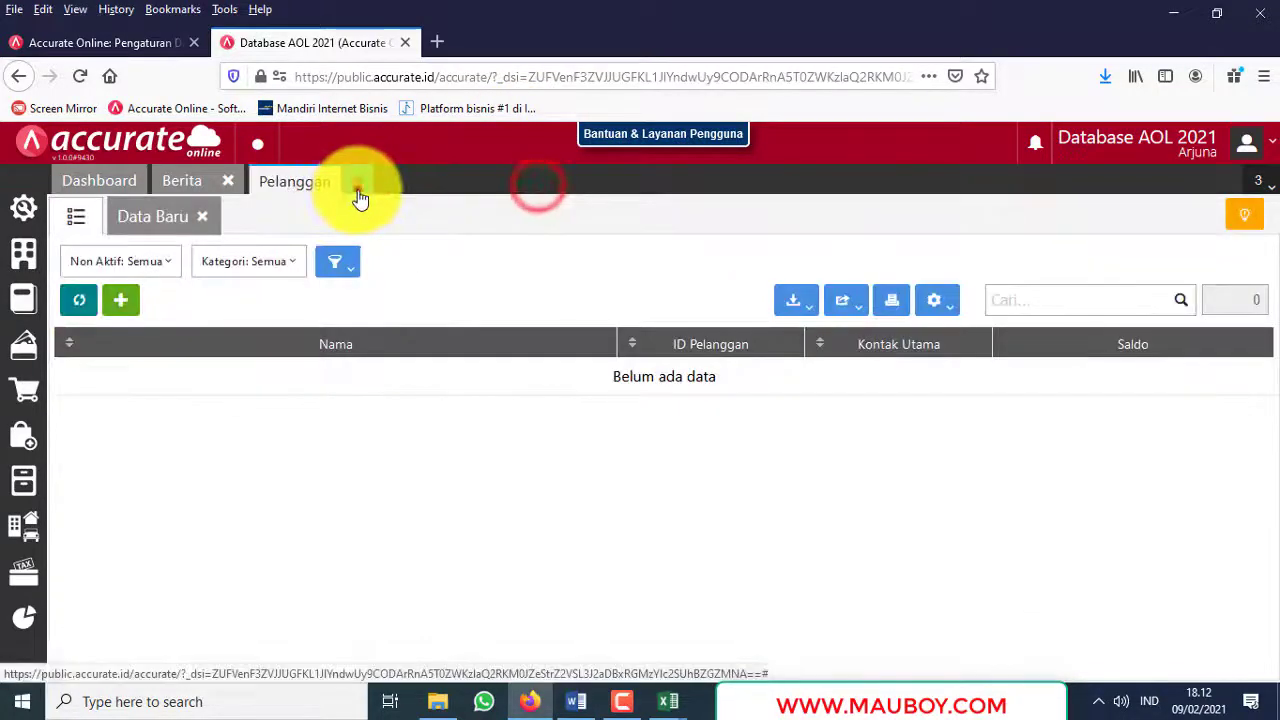
click(356, 180)
click(228, 180)
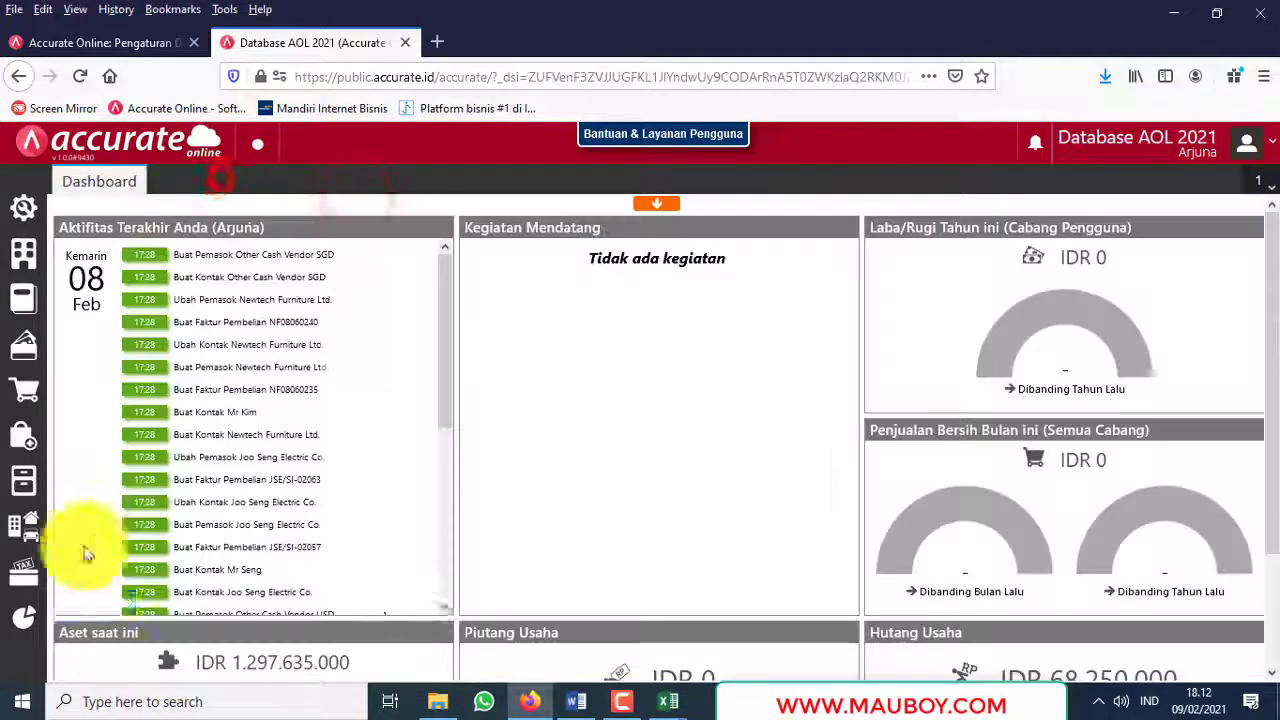
Step: Open the Impor Pelanggan page from the Pelanggan list and choose 03.customer-import1 as the import file
click(24, 392)
click(126, 585)
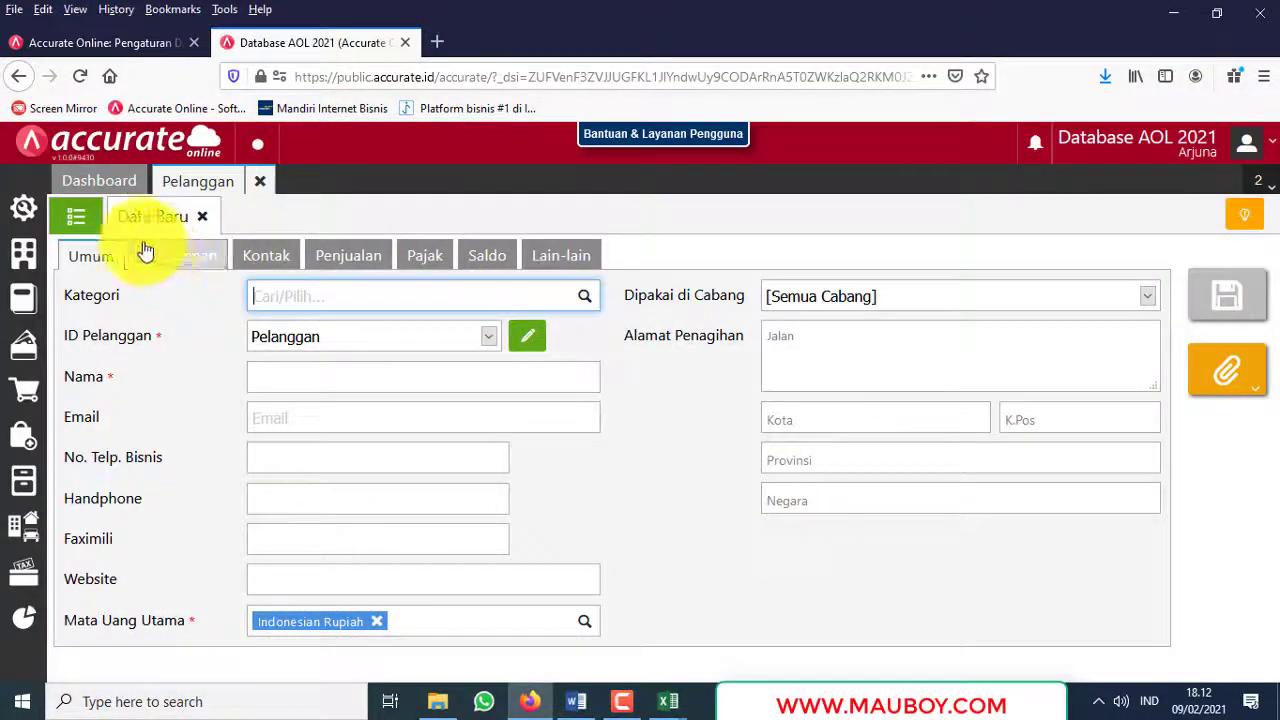
click(77, 215)
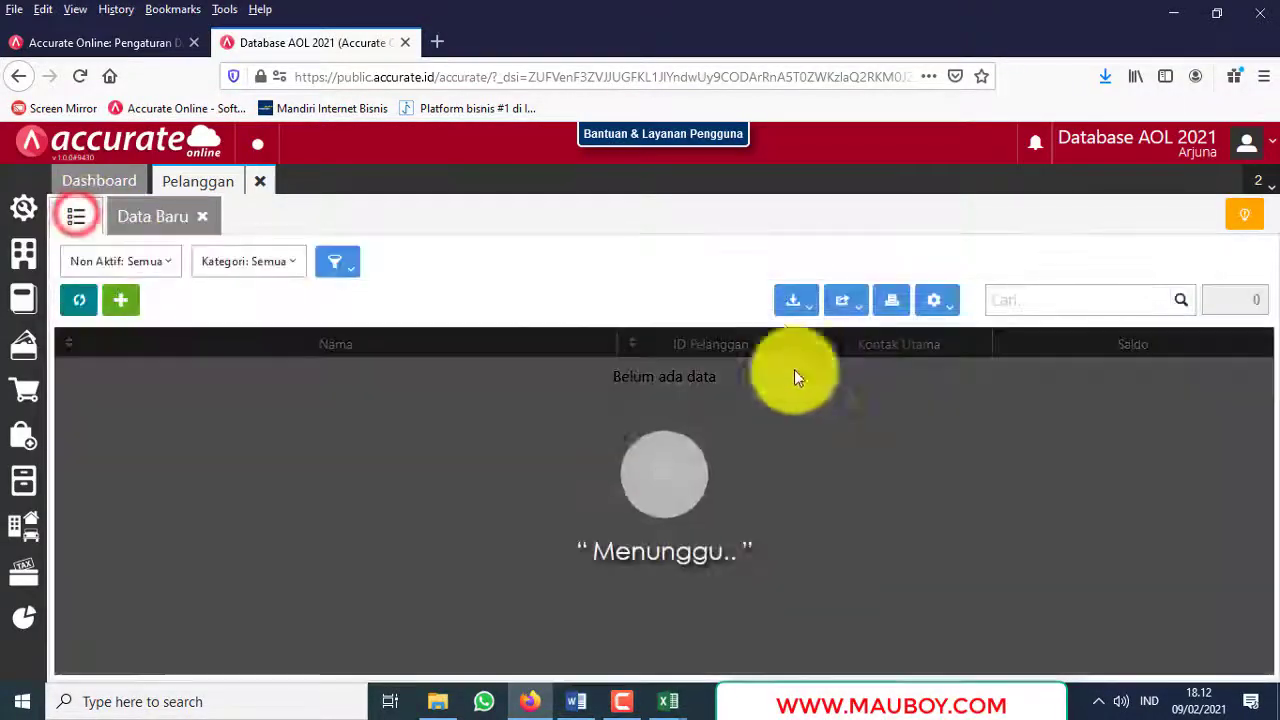
click(795, 314)
click(759, 337)
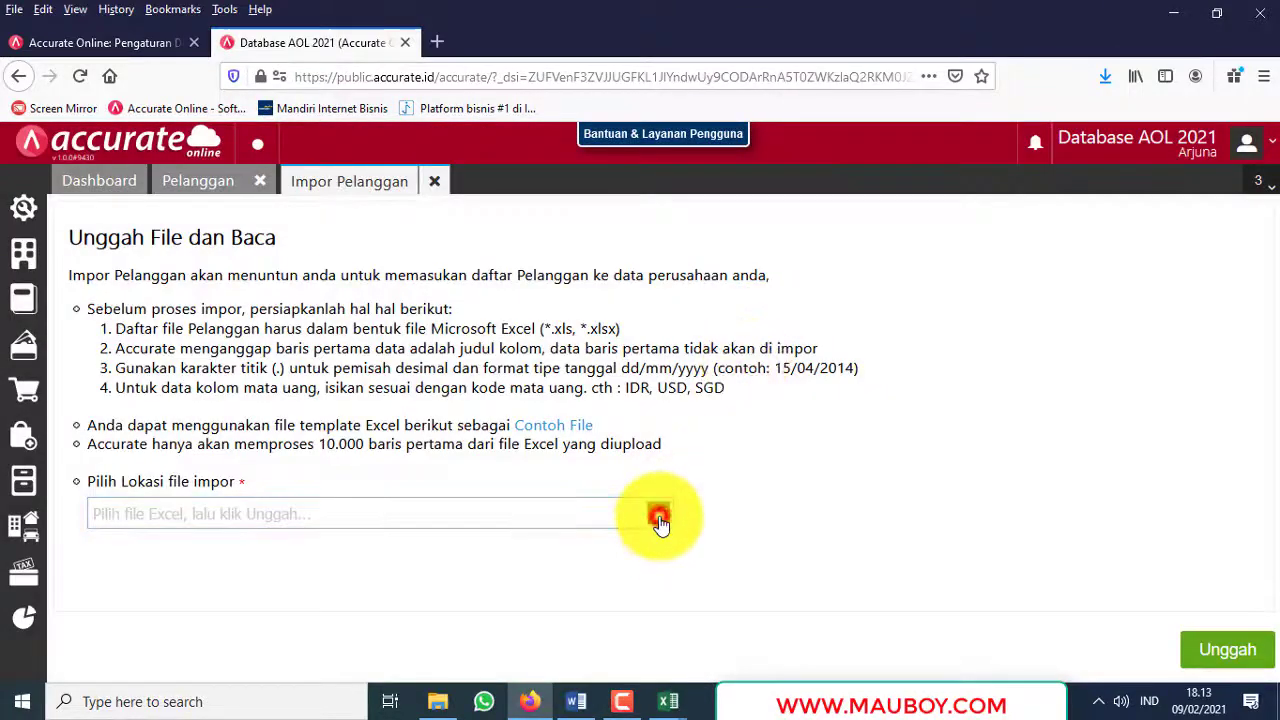
click(659, 517)
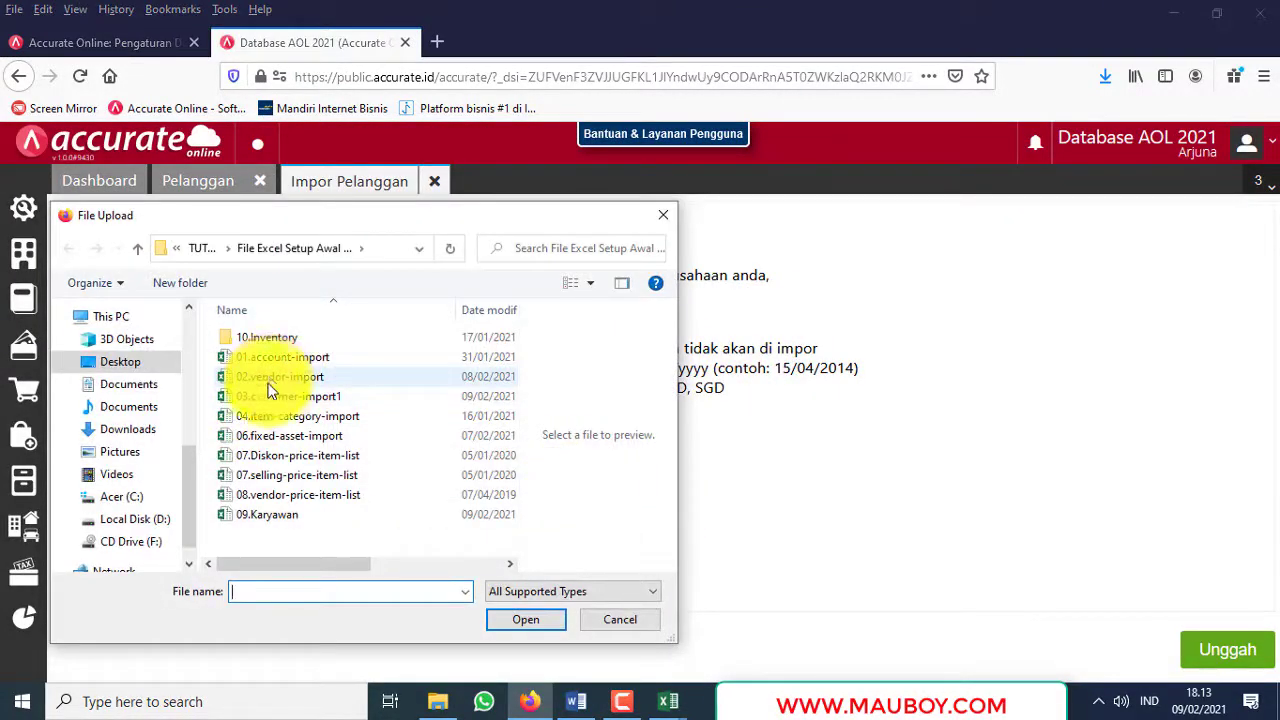
click(534, 619)
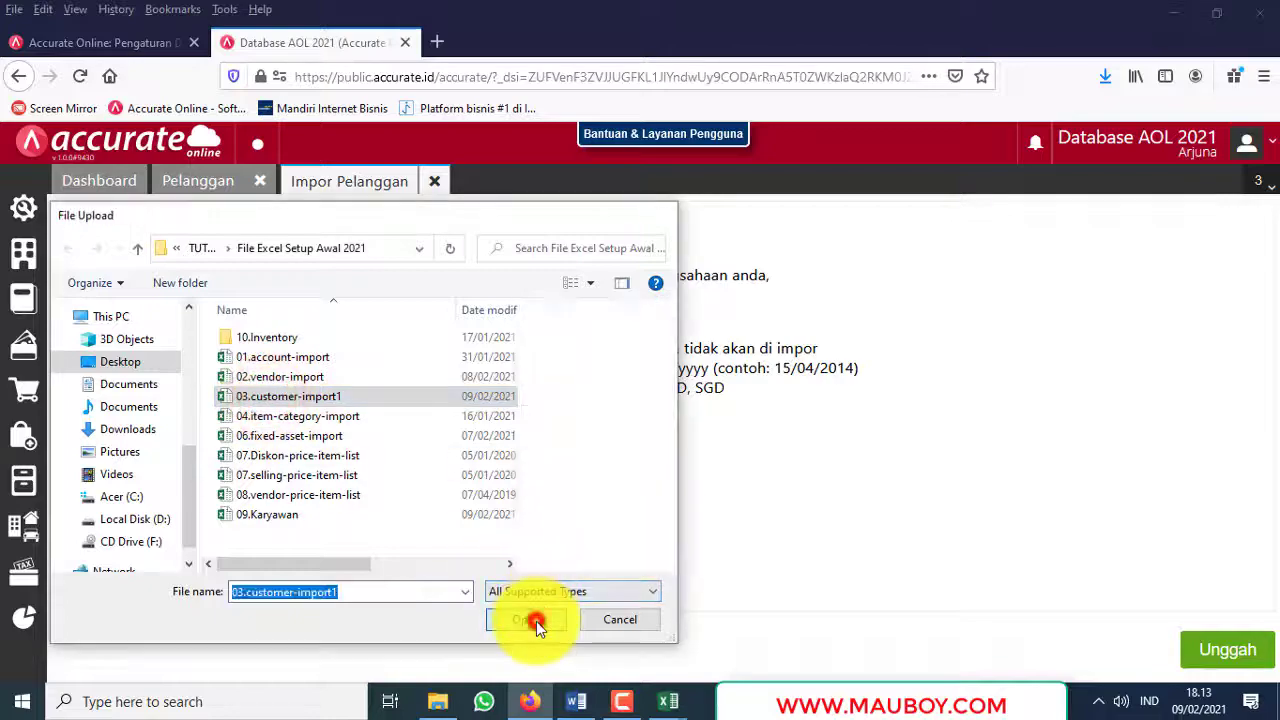
Step: Upload the chosen customer workbook and review its column mapping down to the Kode Transaksi field
click(1222, 650)
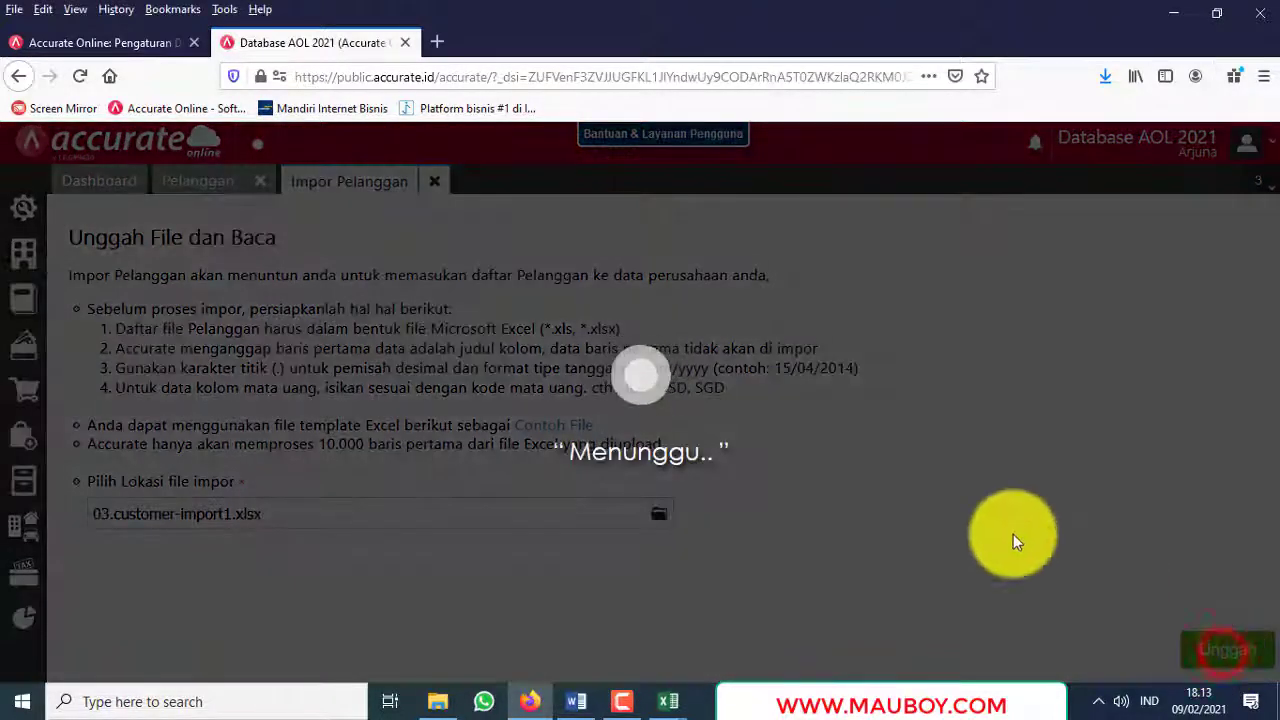
scroll(850, 460, down, 3)
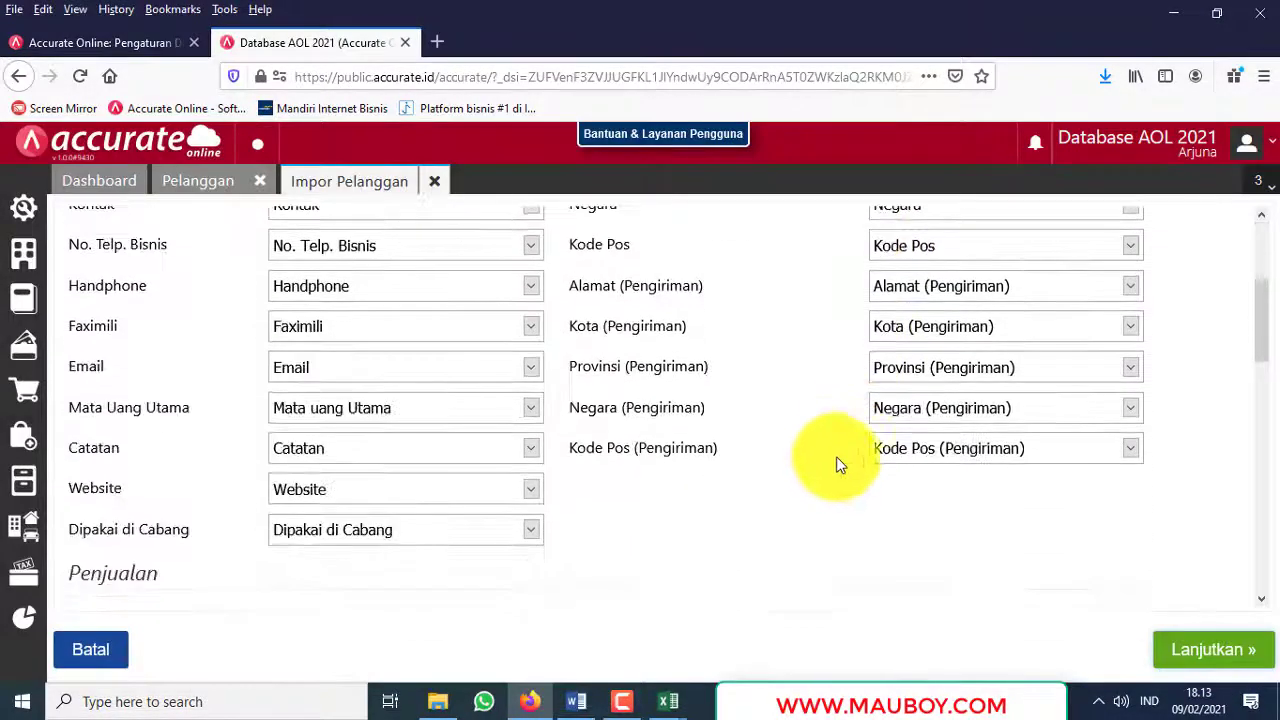
scroll(833, 465, down, 3)
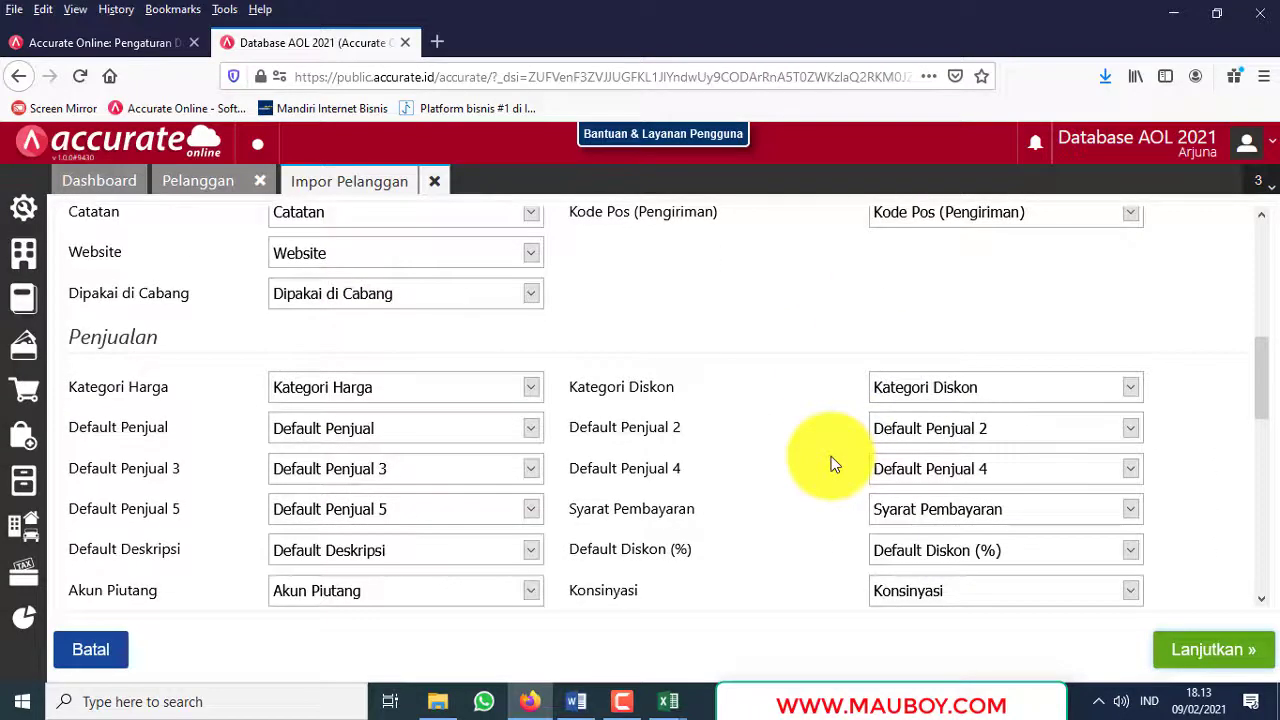
scroll(833, 465, down, 3)
scroll(833, 465, down, 2)
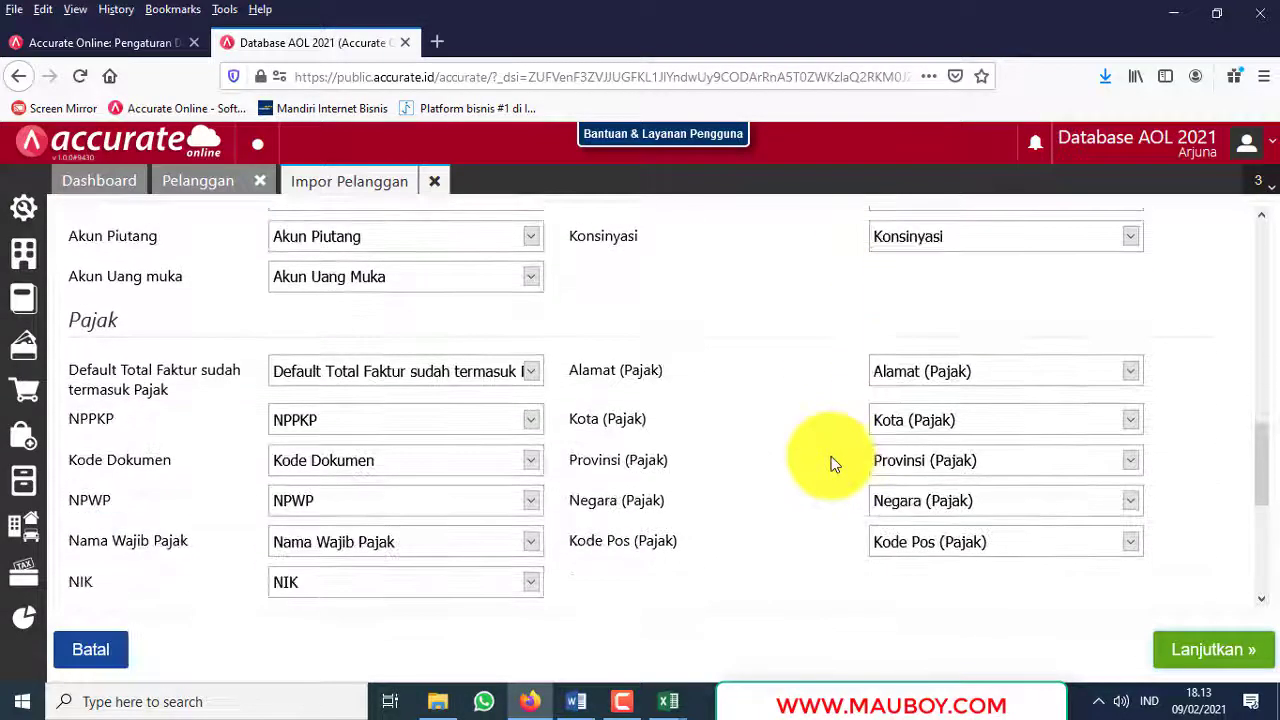
scroll(833, 465, down, 3)
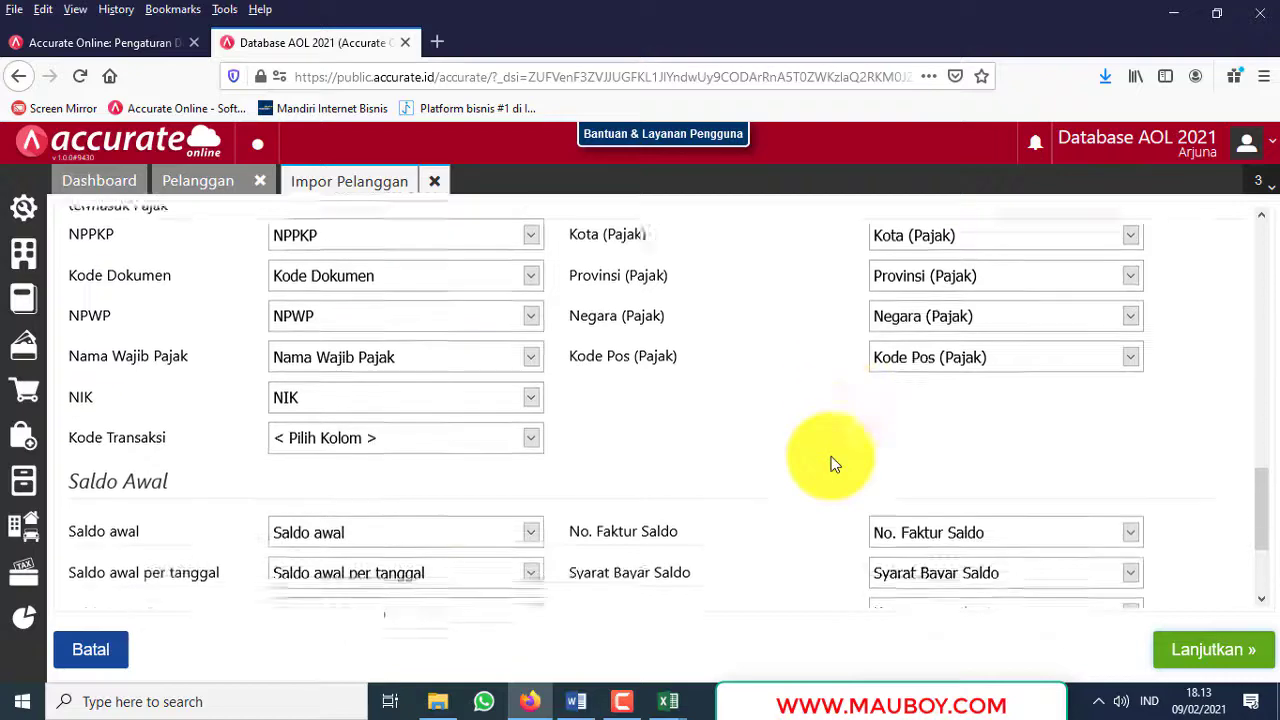
click(428, 390)
click(426, 388)
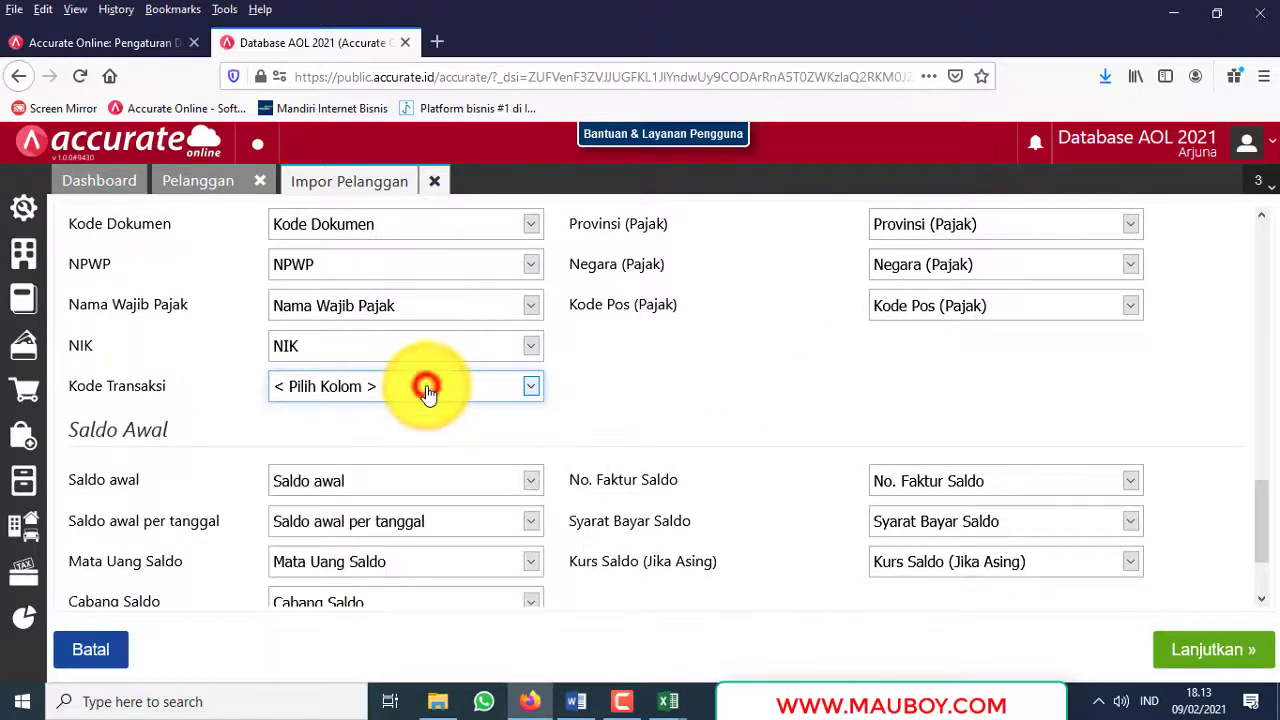
click(640, 362)
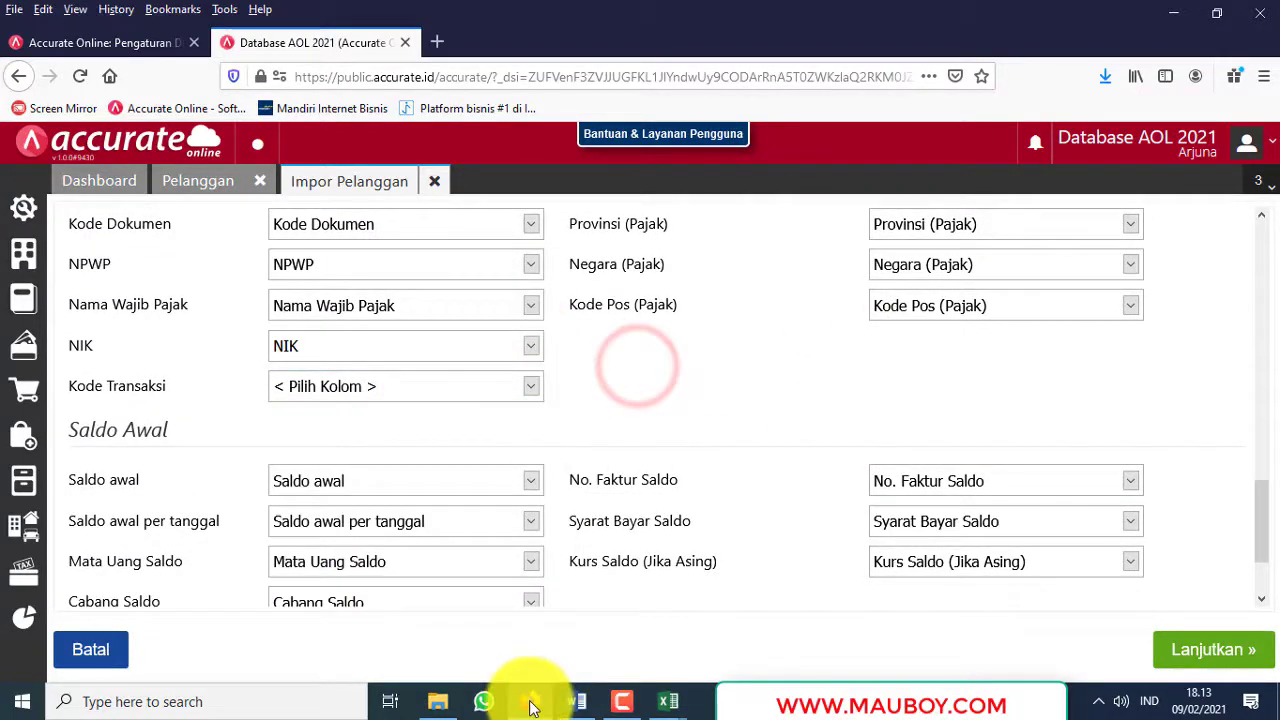
Step: Switch to the 03.customer-import1 workbook in Excel and rename the header in cell BJ1 to Kode Transaksi
click(437, 701)
mouse_move(679, 708)
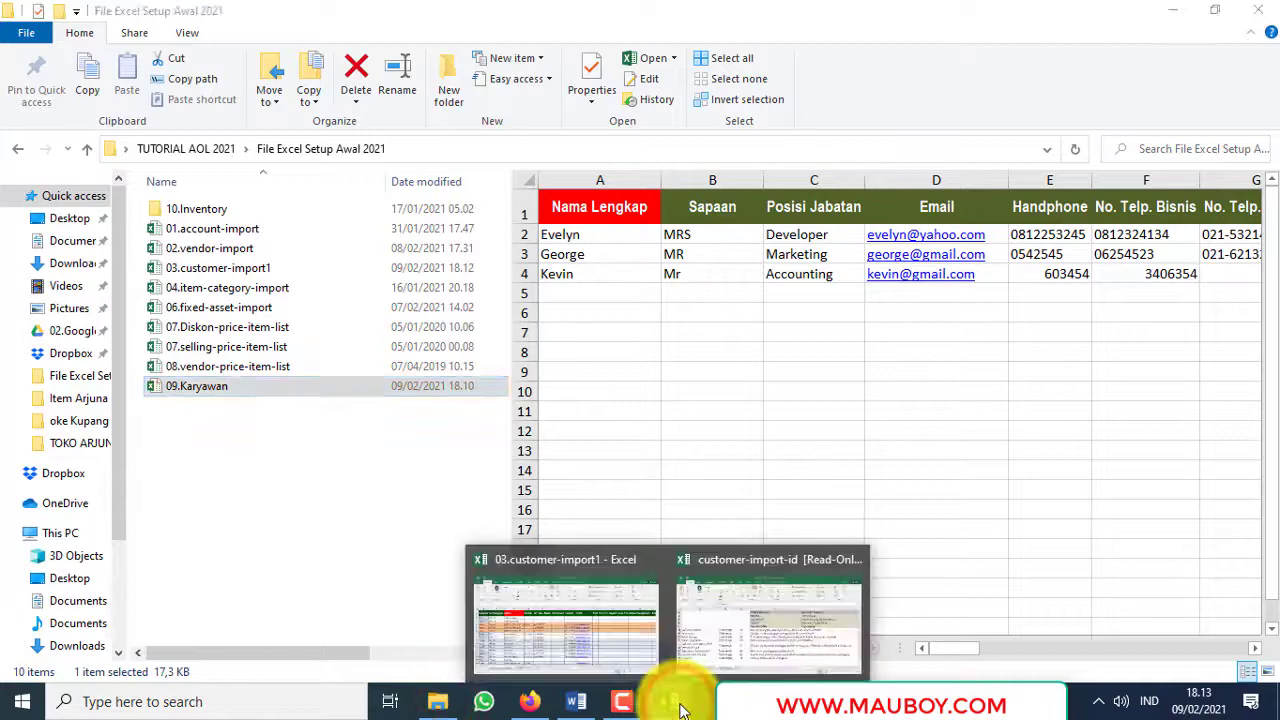
click(614, 644)
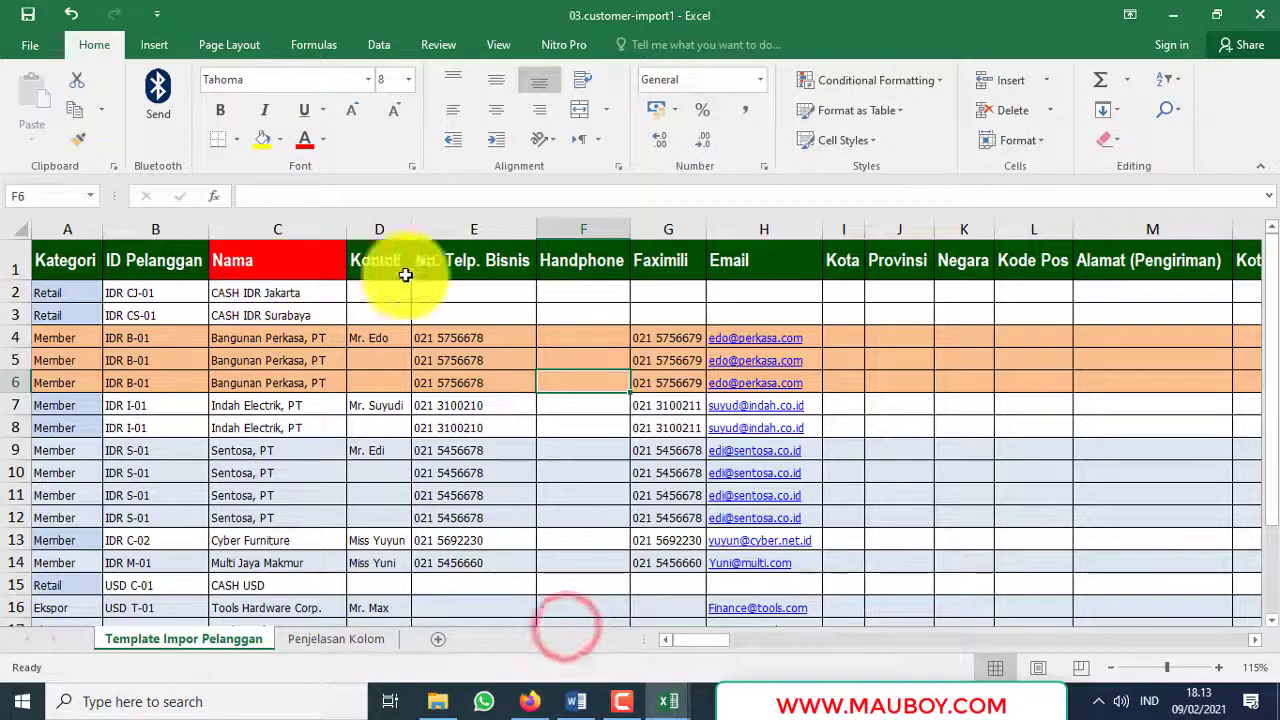
click(709, 260)
drag(705, 641, 1099, 608)
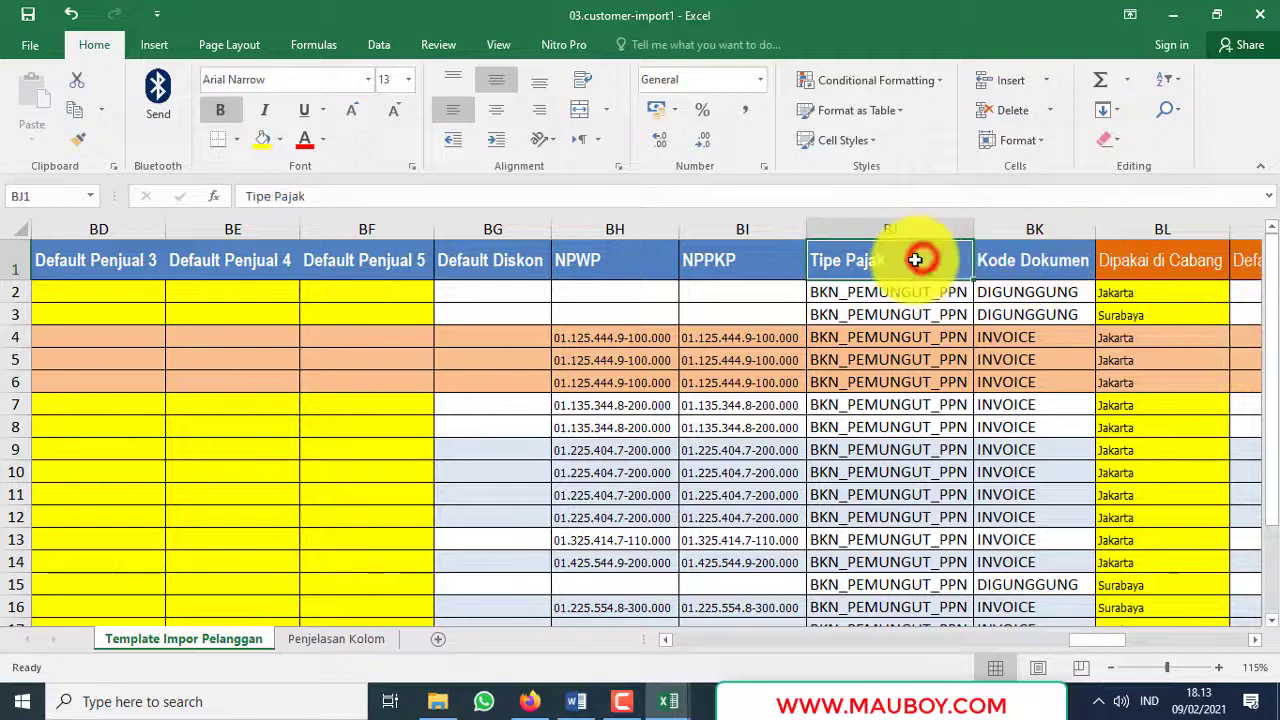
drag(915, 261, 713, 257)
text(Kod)
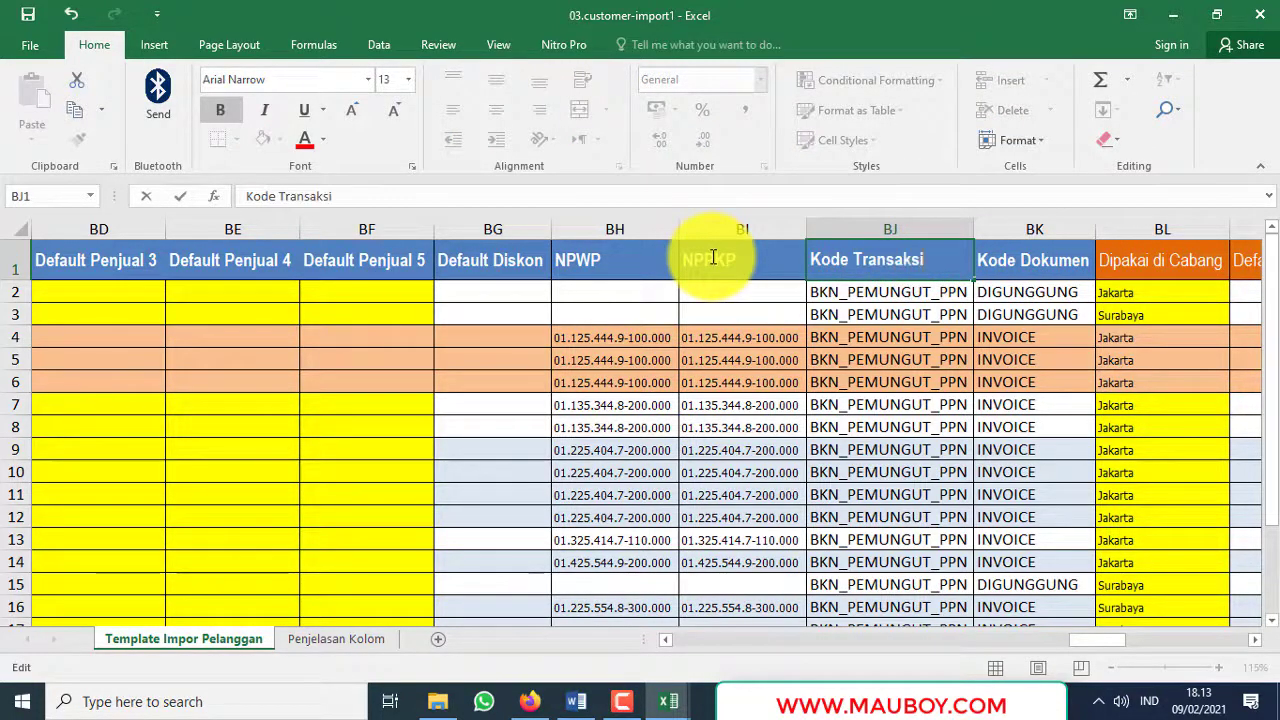
key(Return)
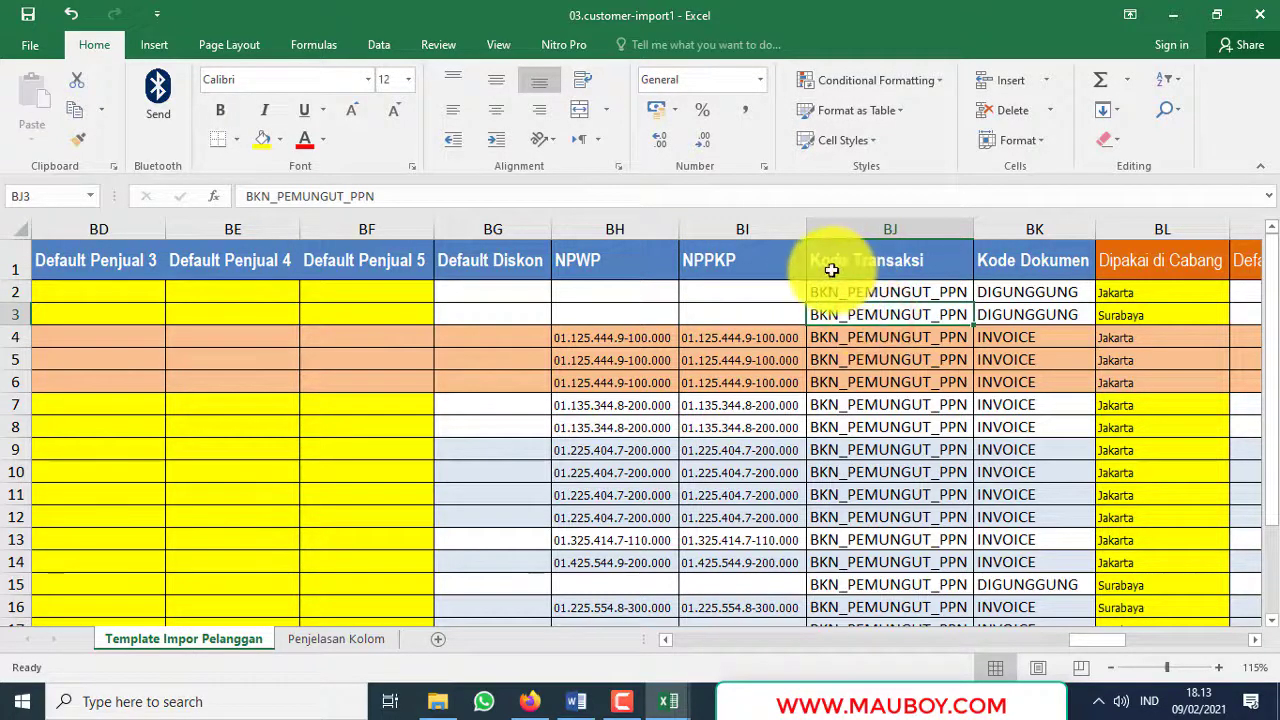
click(838, 263)
click(757, 263)
click(871, 263)
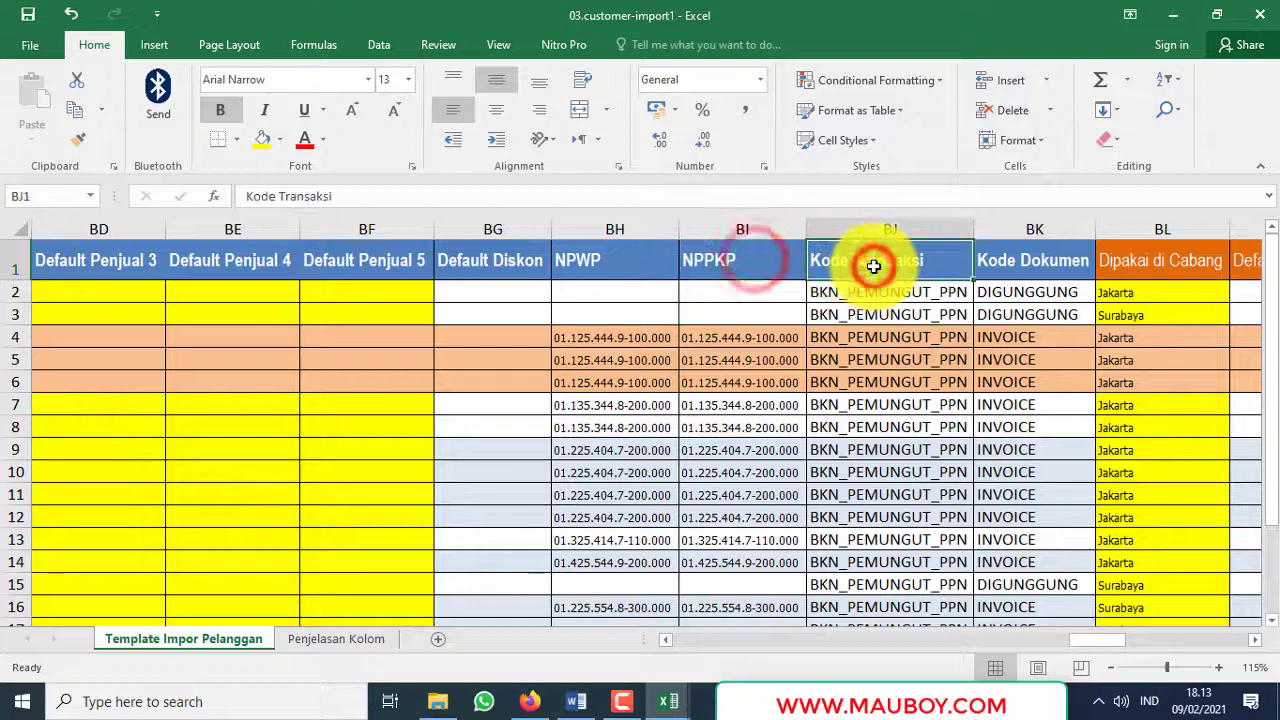
Step: Switch to Accurate Online and check the column choices offered for Kode Transaksi
click(533, 701)
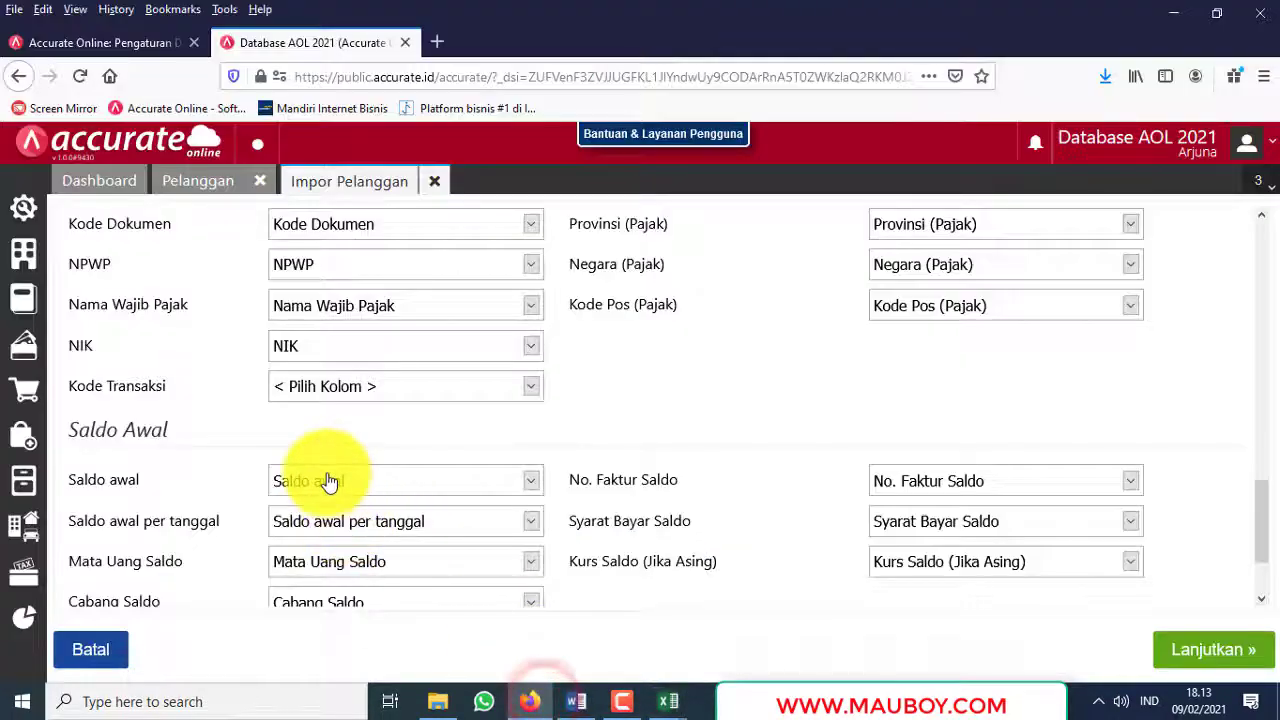
click(355, 393)
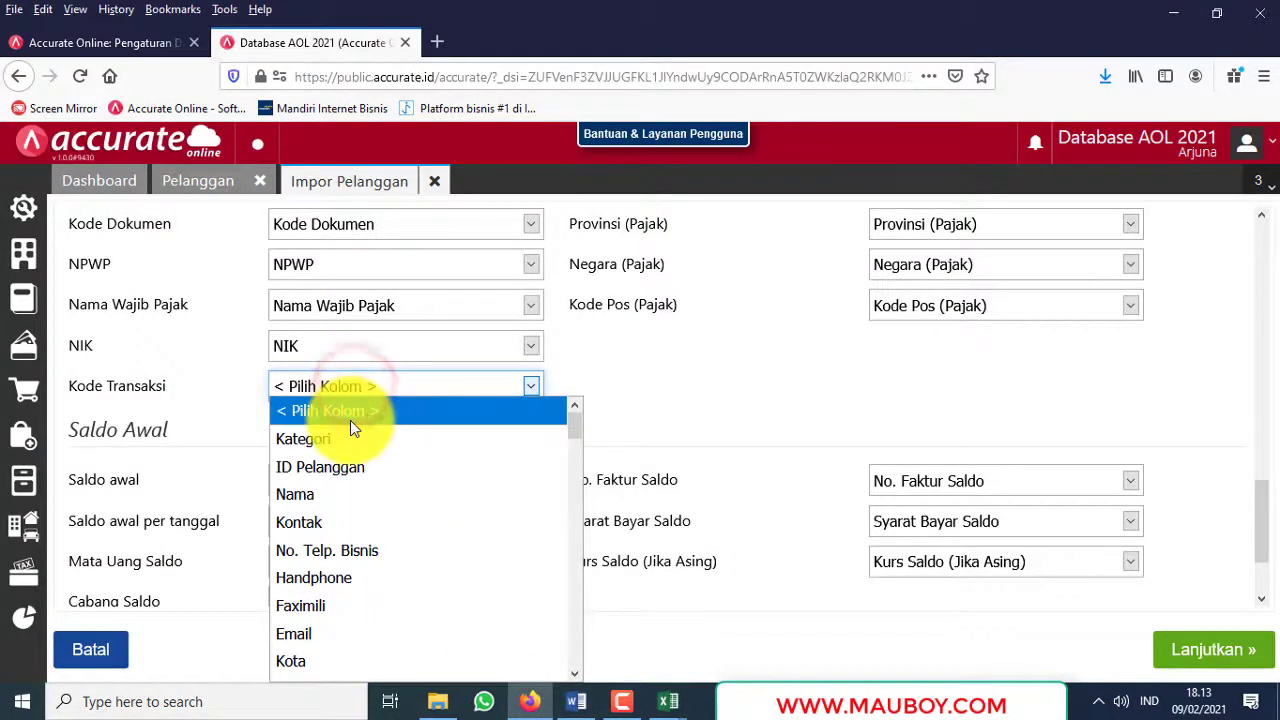
click(639, 386)
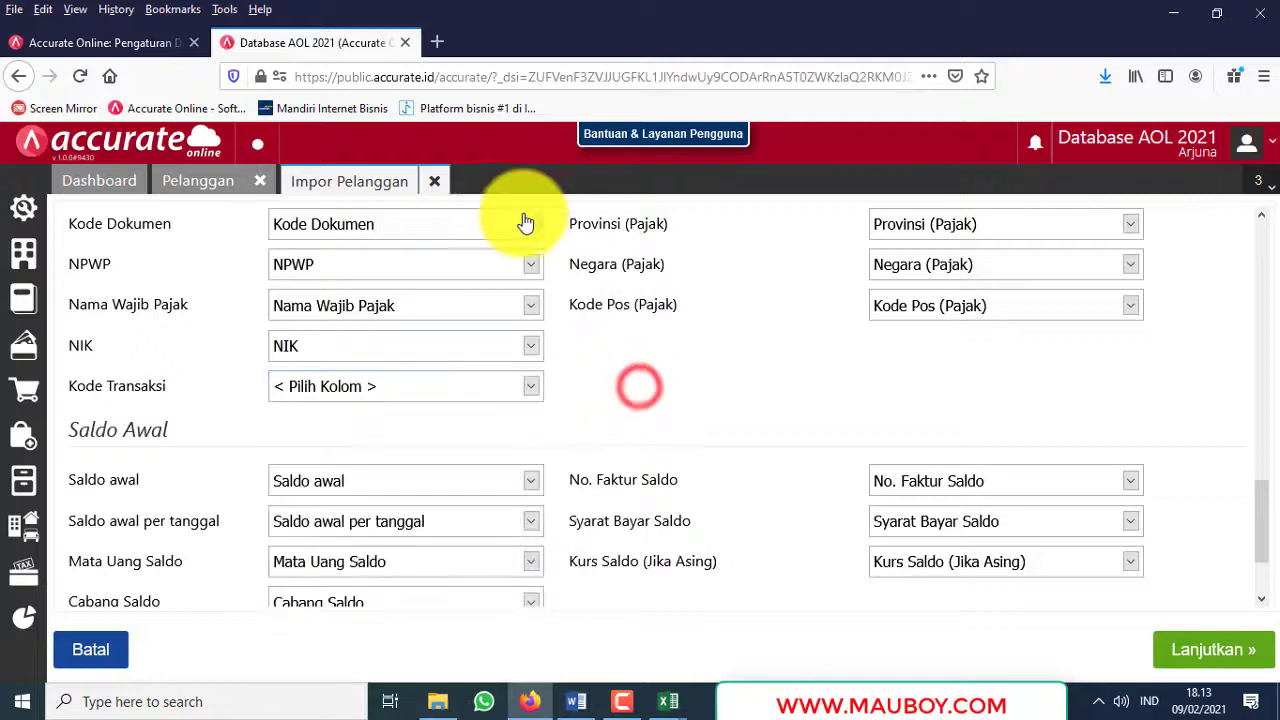
Step: Restart the customer import from the Pelanggan list and upload the 03.customer-import1 workbook again
click(434, 181)
click(791, 312)
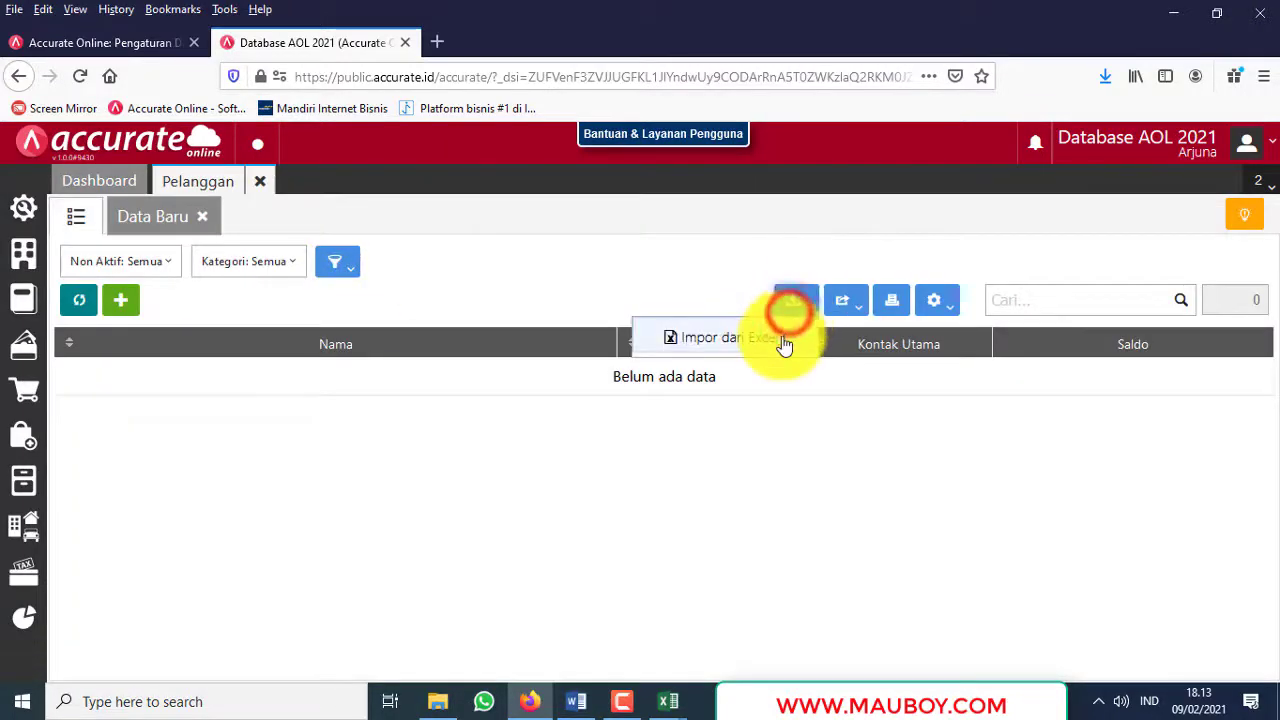
click(781, 337)
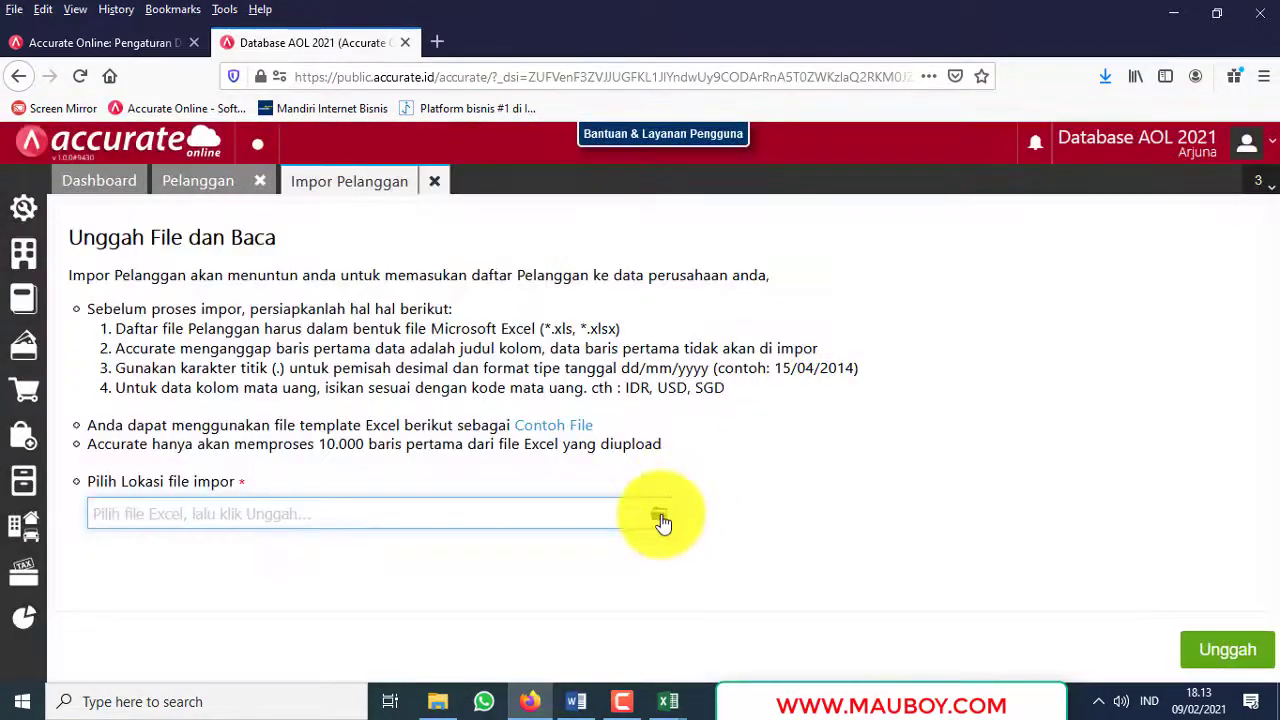
click(661, 514)
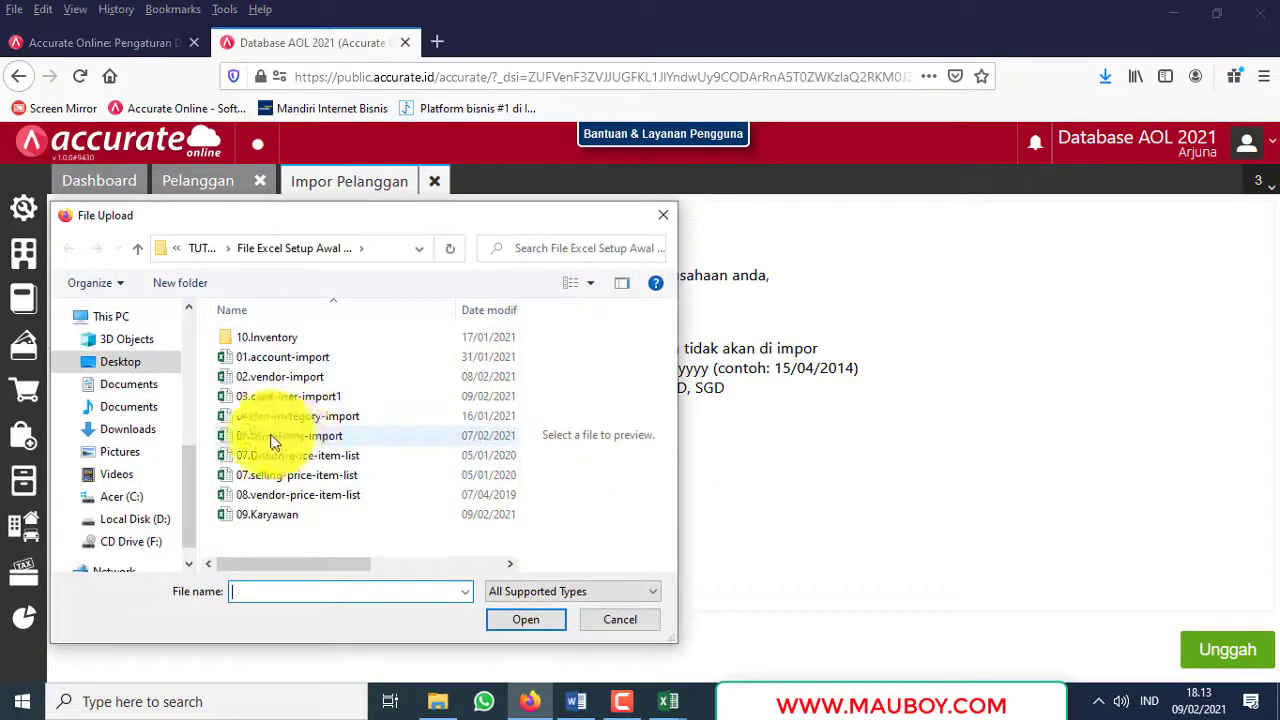
double_click(282, 396)
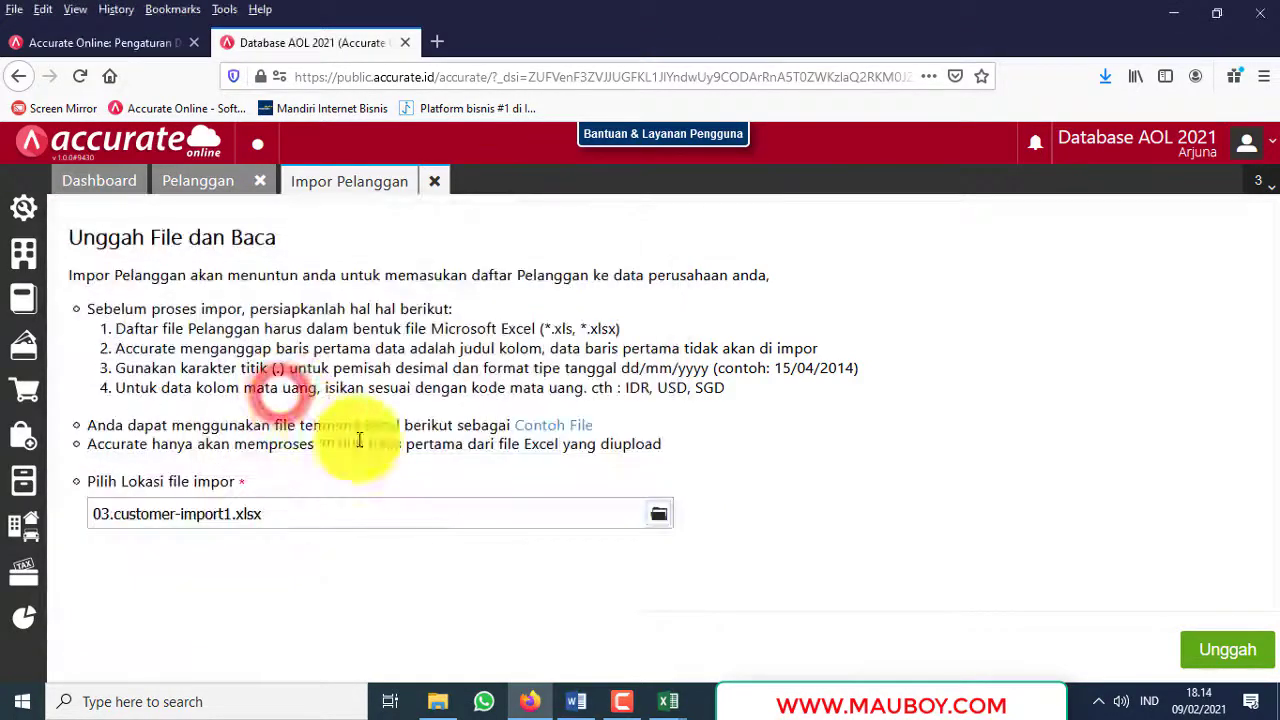
click(1228, 648)
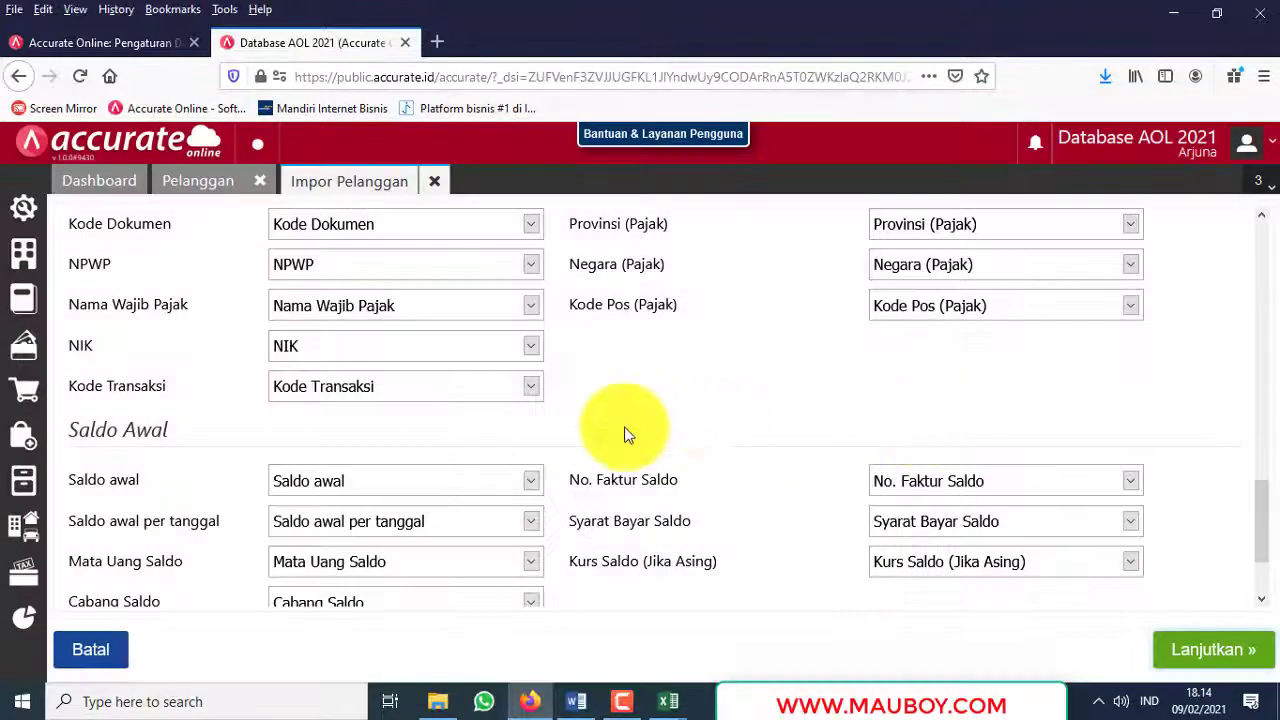
Step: Check the Kode Transaksi mapping, accept the column mapping, and enable updating existing data with opening balances added as new balances
scroll(590, 450, down, 2)
click(314, 273)
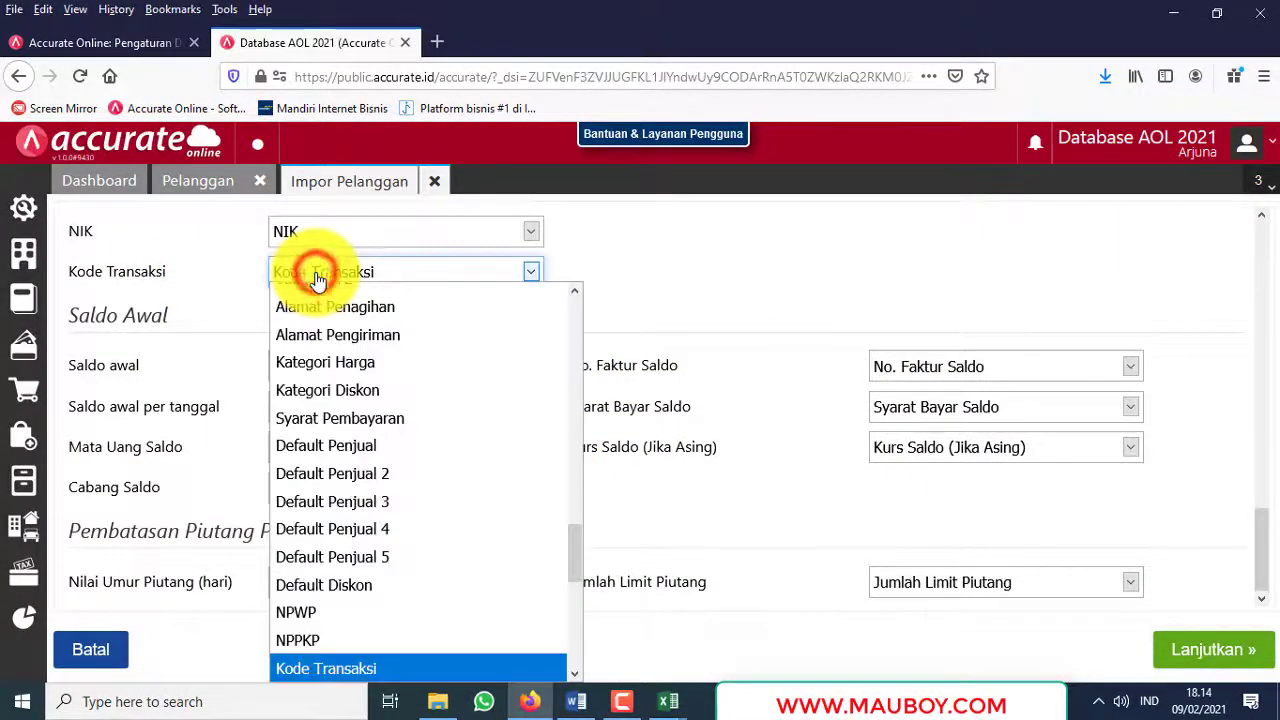
click(315, 272)
click(668, 700)
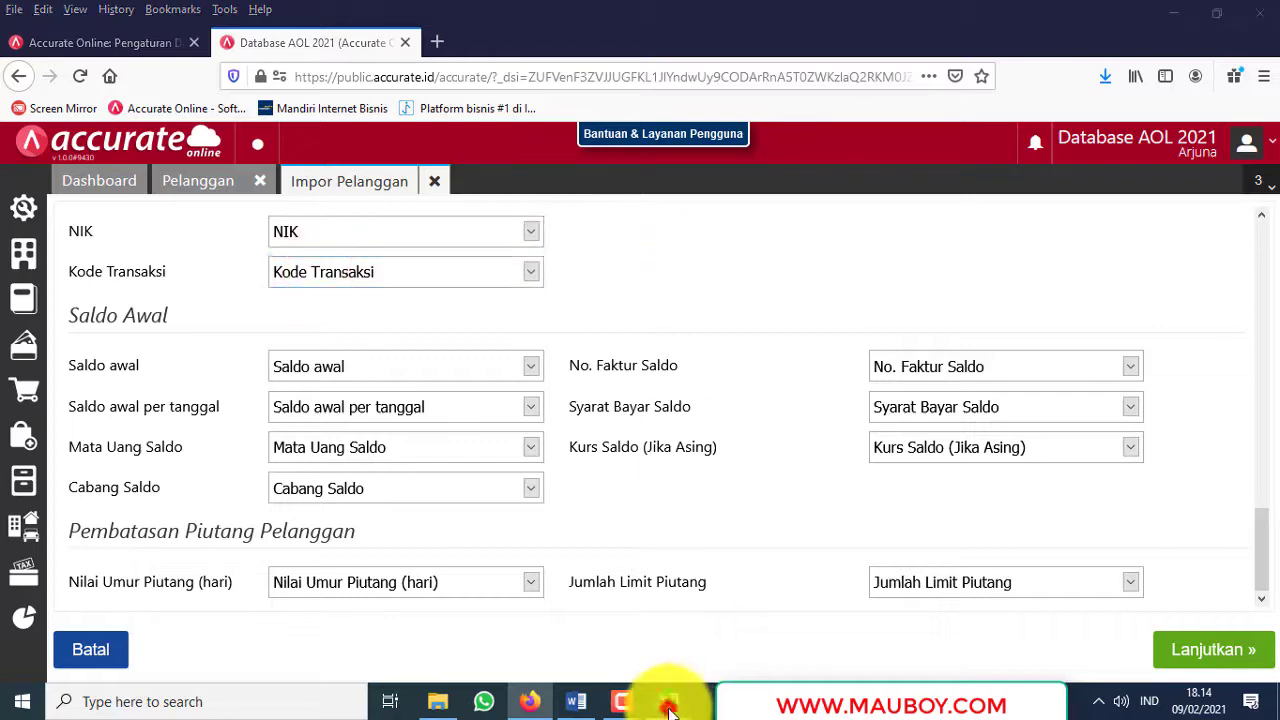
click(836, 270)
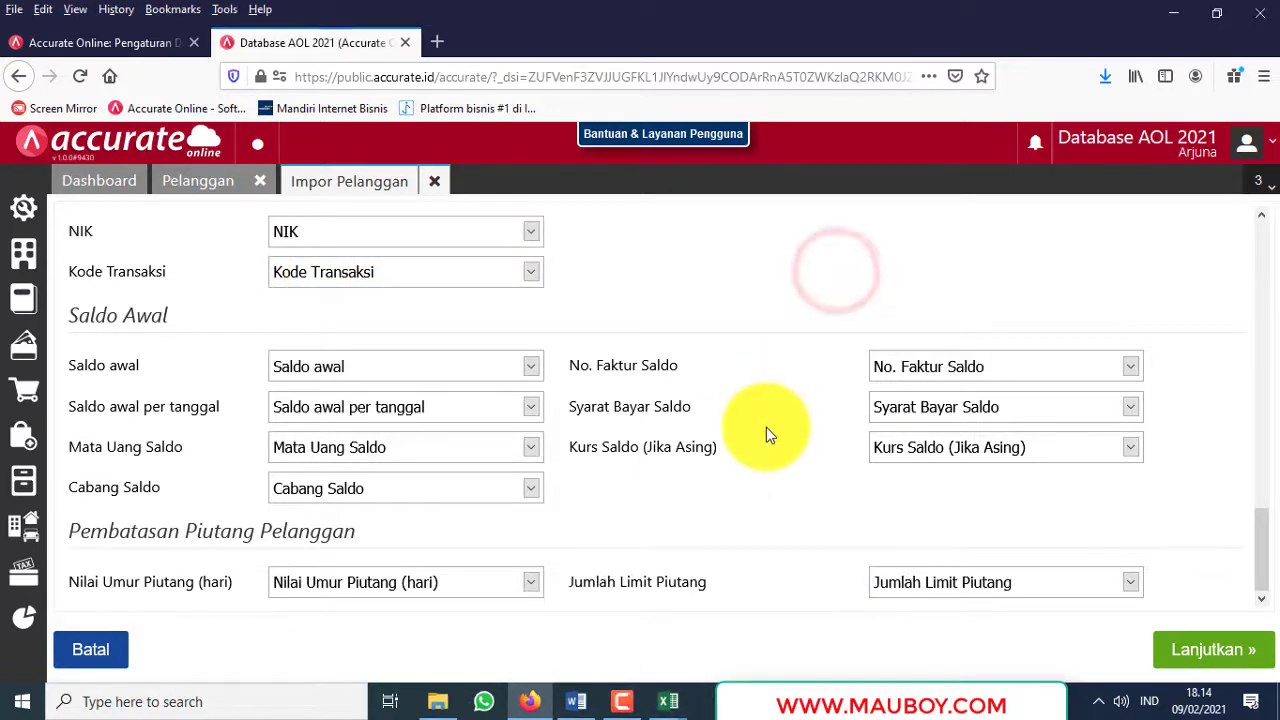
scroll(766, 427, up, 15)
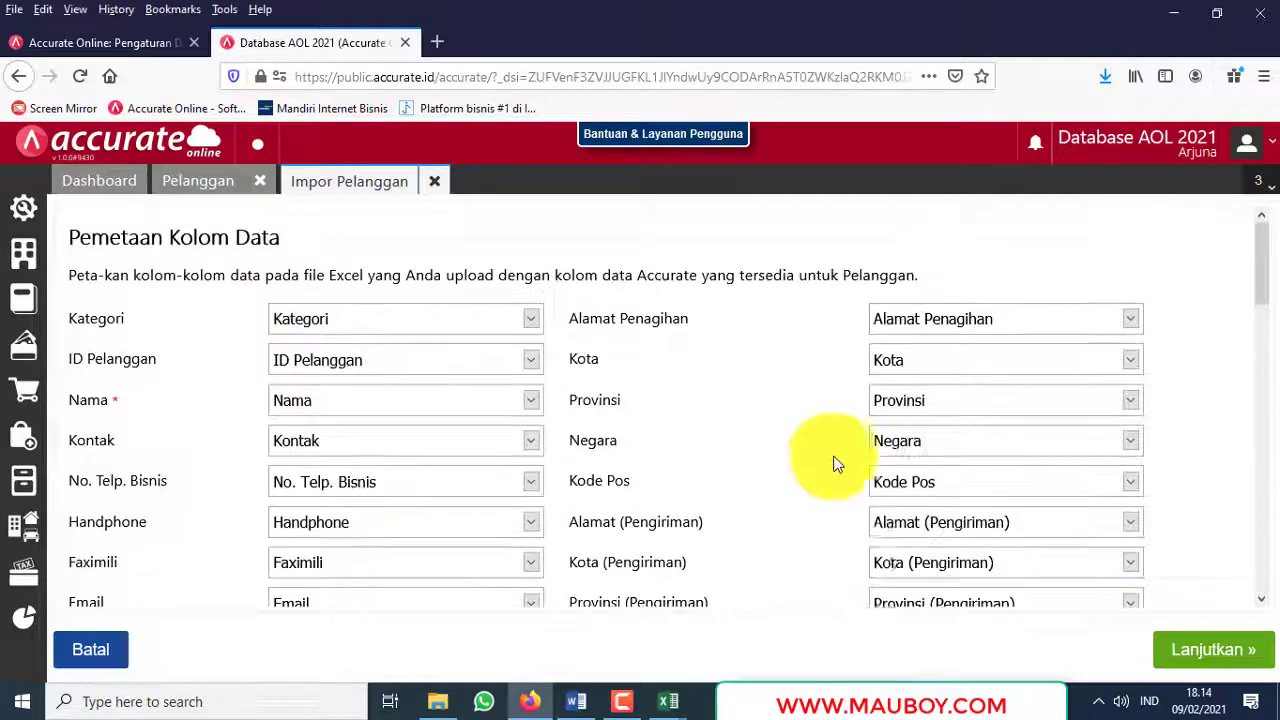
click(1203, 651)
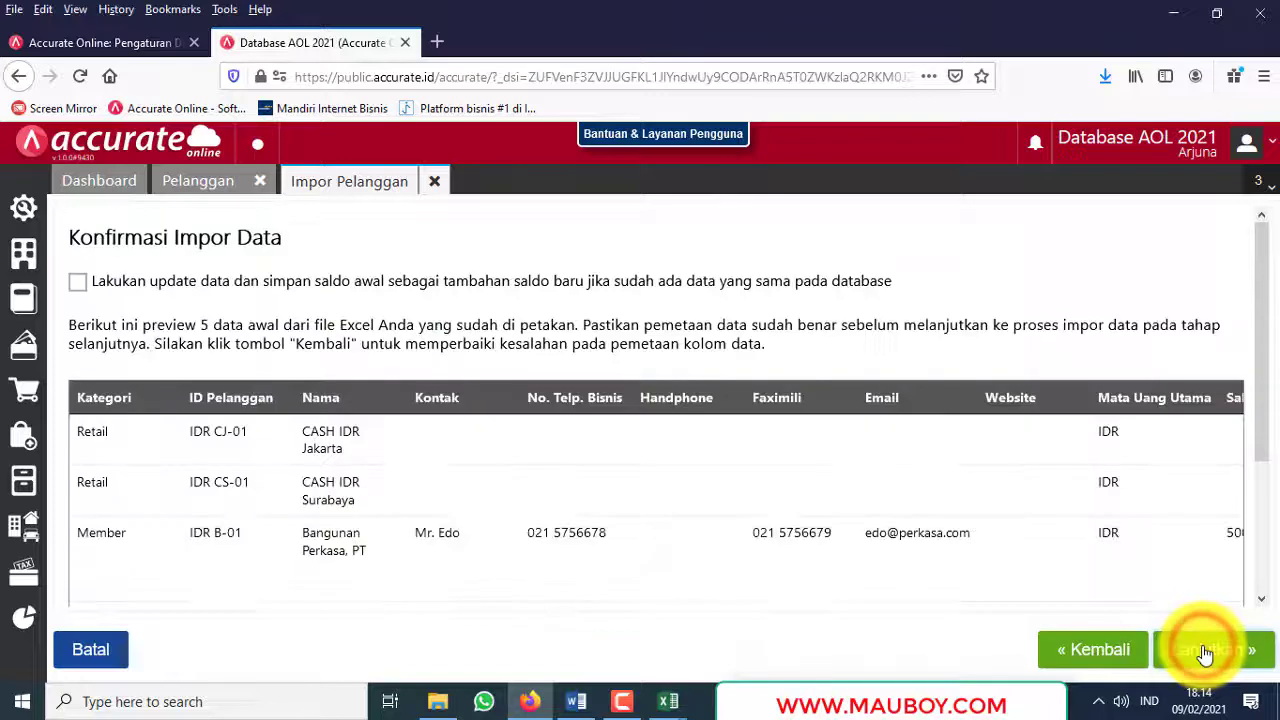
click(76, 284)
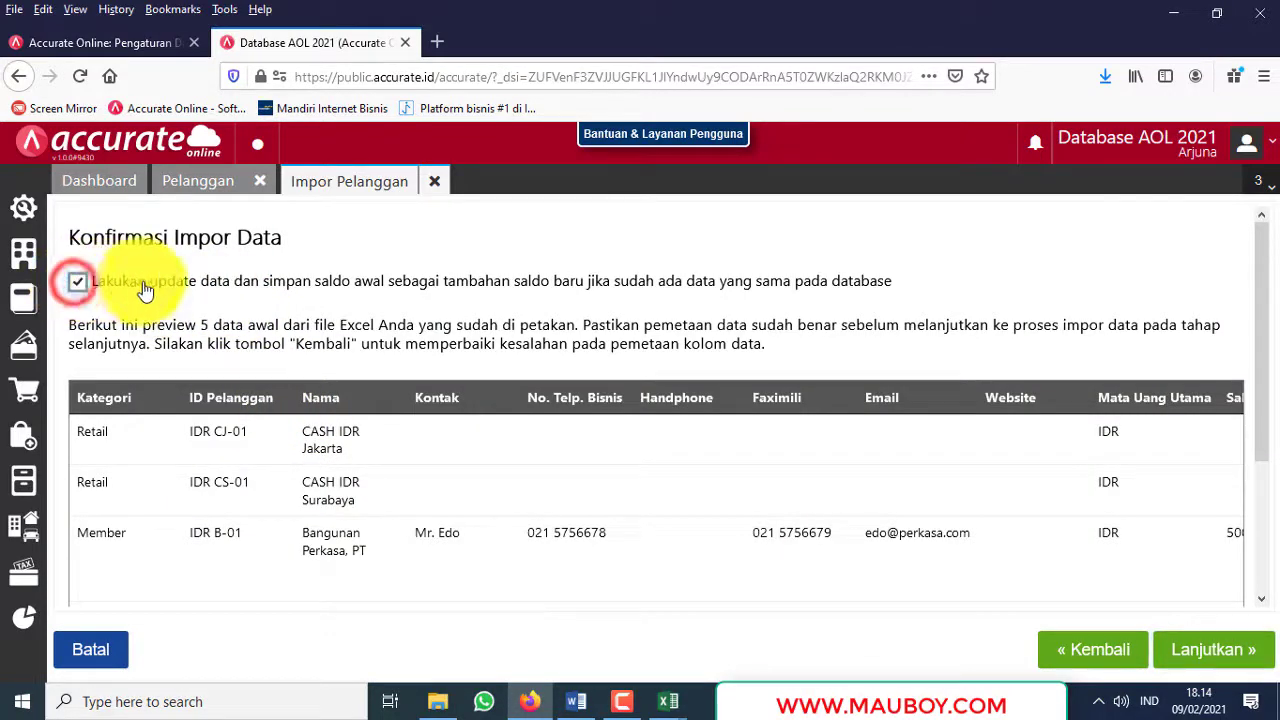
Step: Open 03.customer-import1 from File Explorer and examine the opening balance dates, amounts and invoice numbers in rows 4 to 6
click(440, 705)
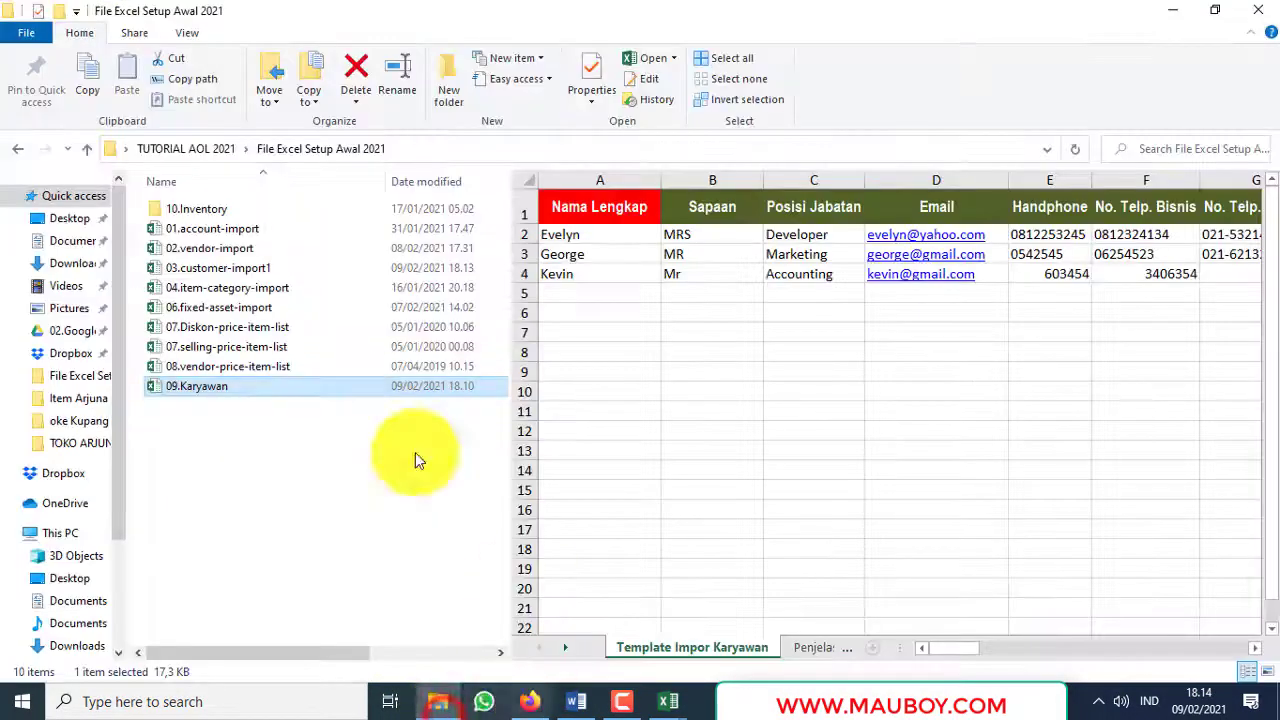
double_click(163, 268)
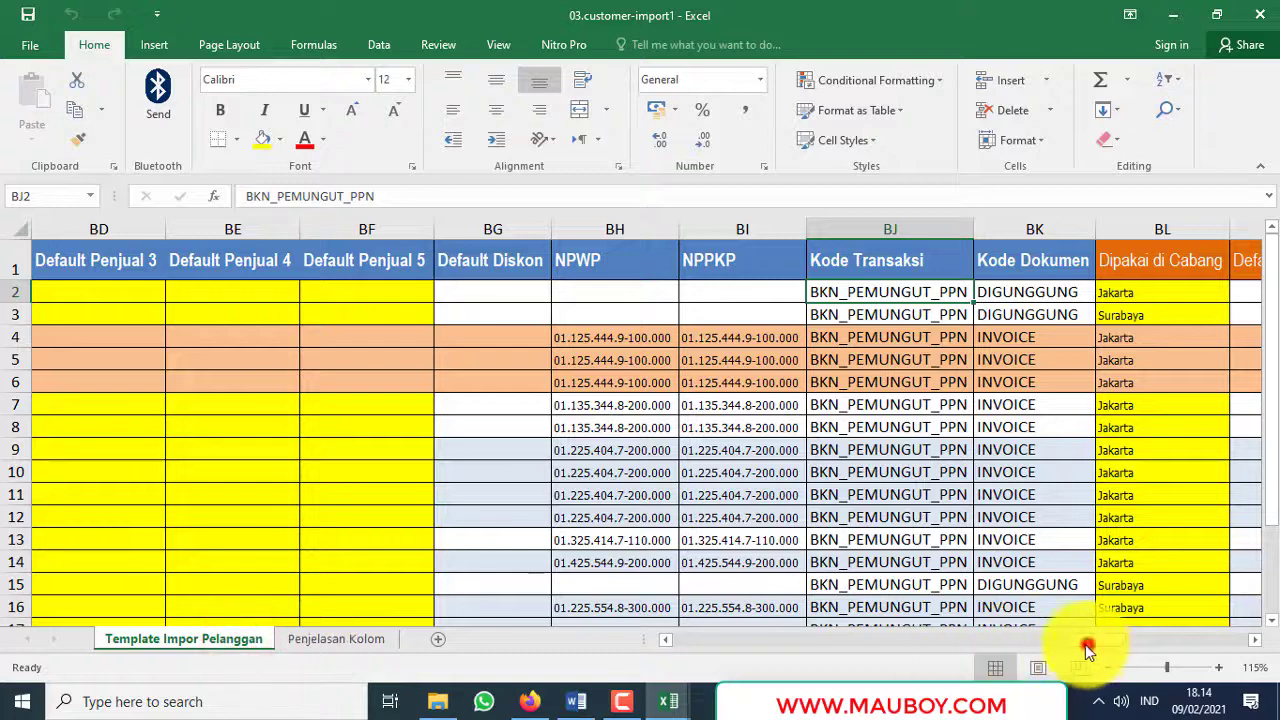
drag(1088, 645, 628, 634)
drag(13, 337, 18, 382)
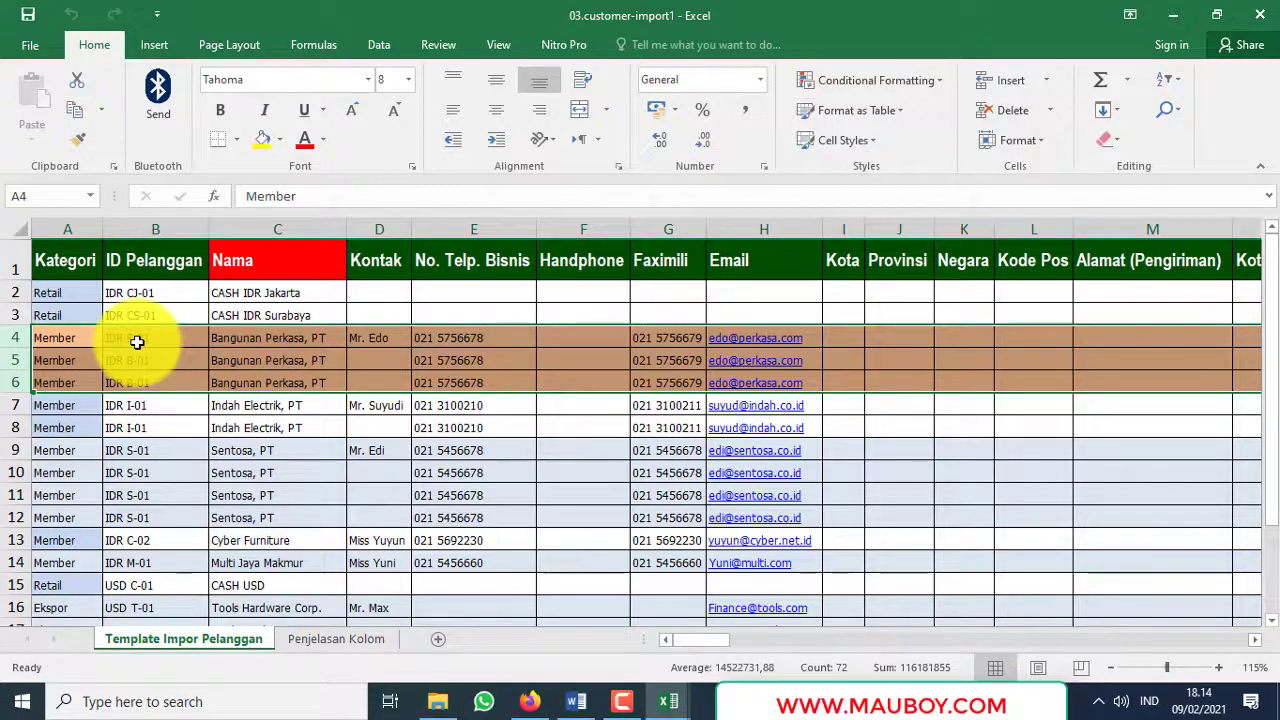
drag(717, 641, 840, 625)
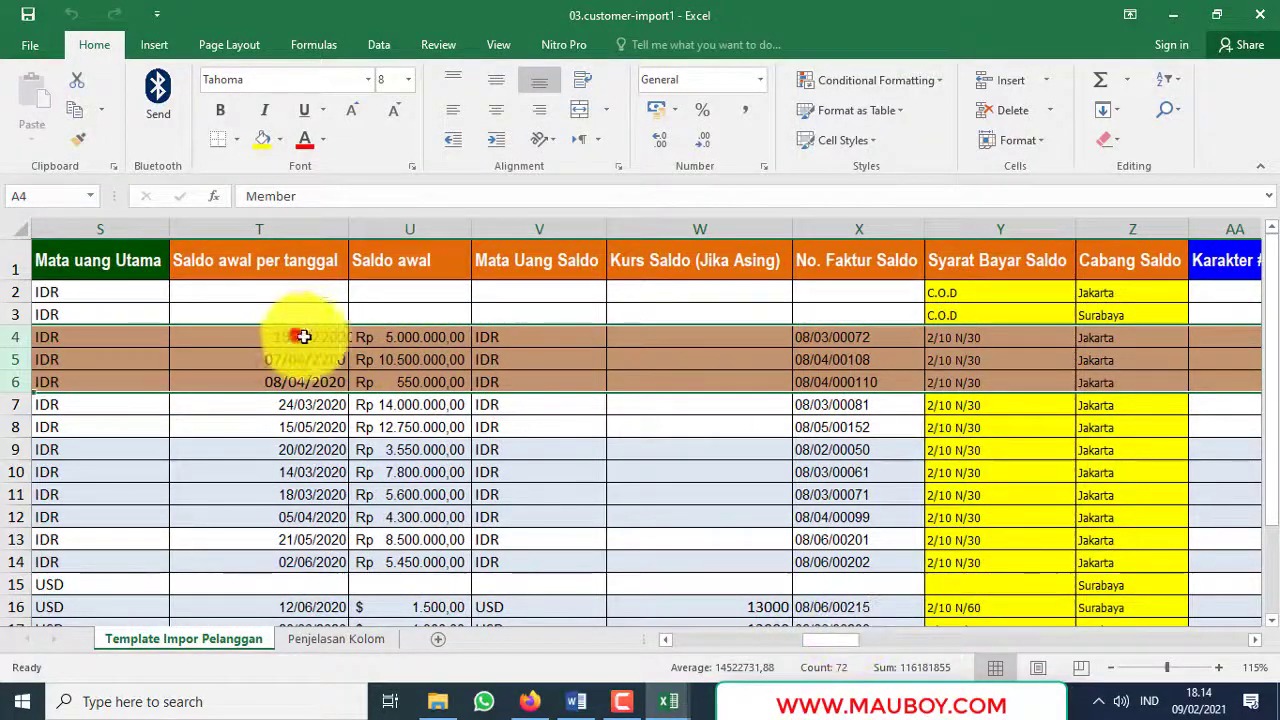
drag(303, 337, 836, 385)
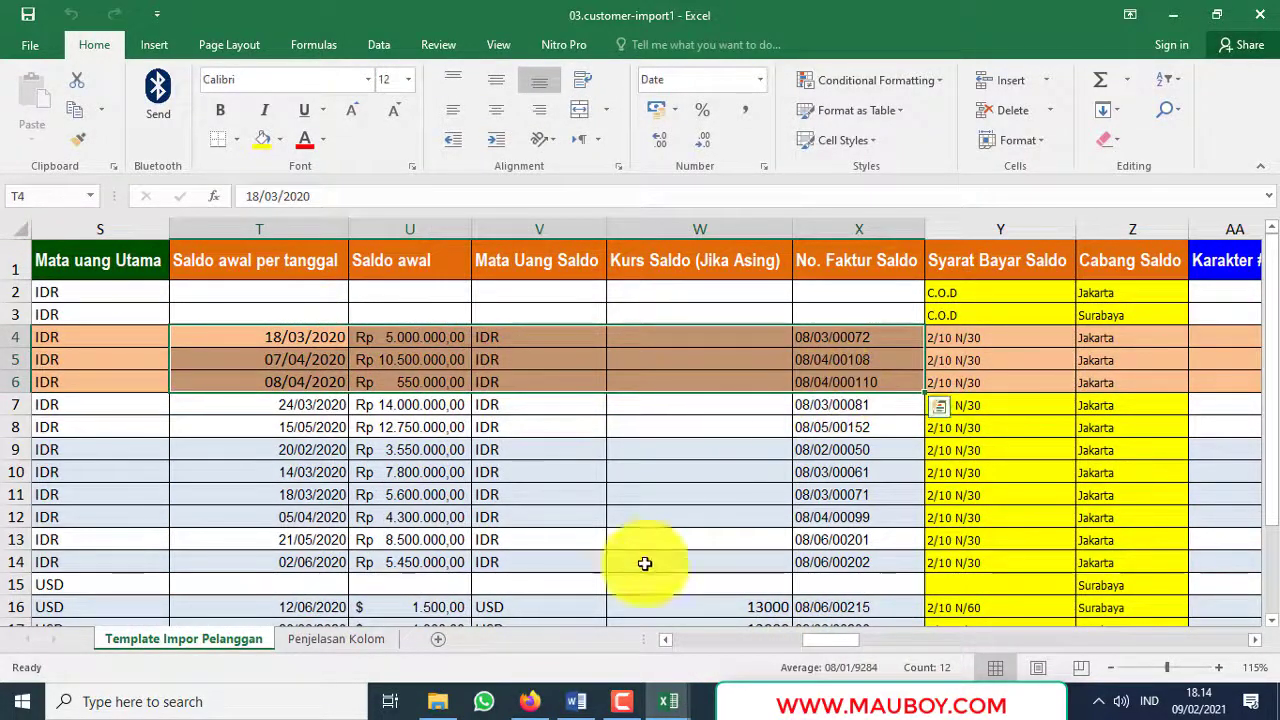
Step: Recheck the data update option in Accurate Online, and return to the opening balance rows of 03.customer-import1 in Excel
click(540, 705)
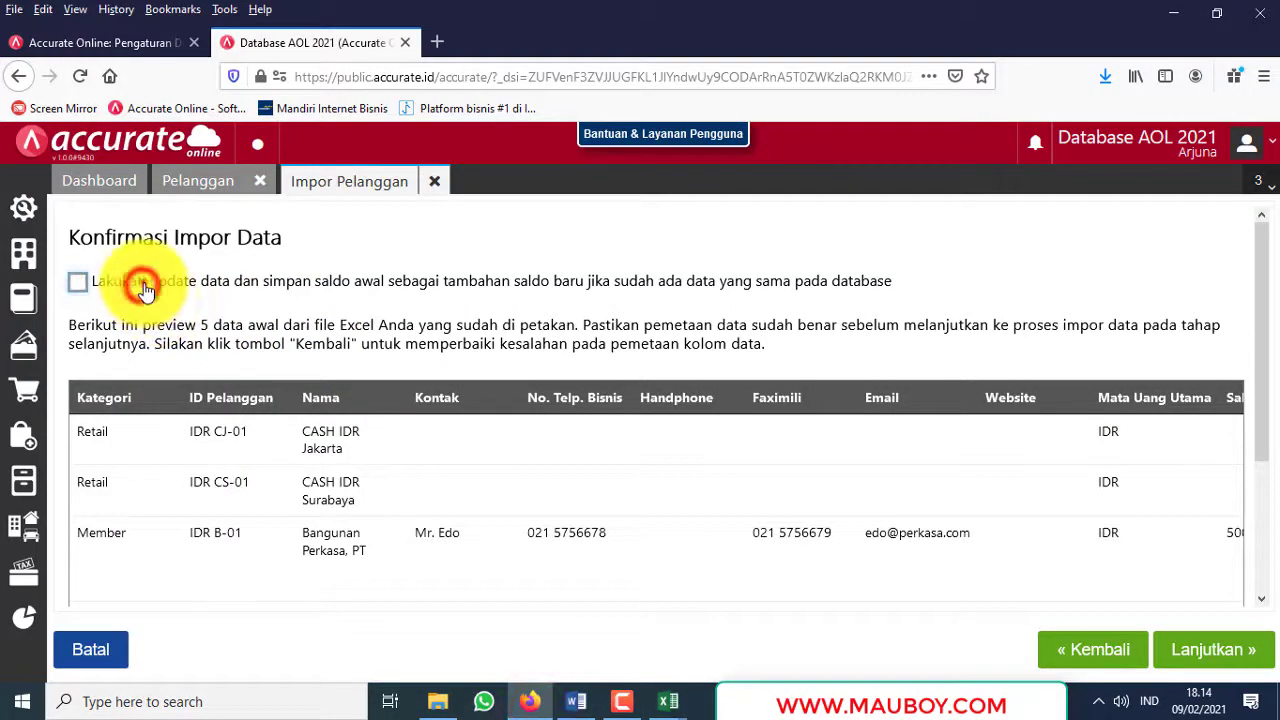
mouse_move(666, 697)
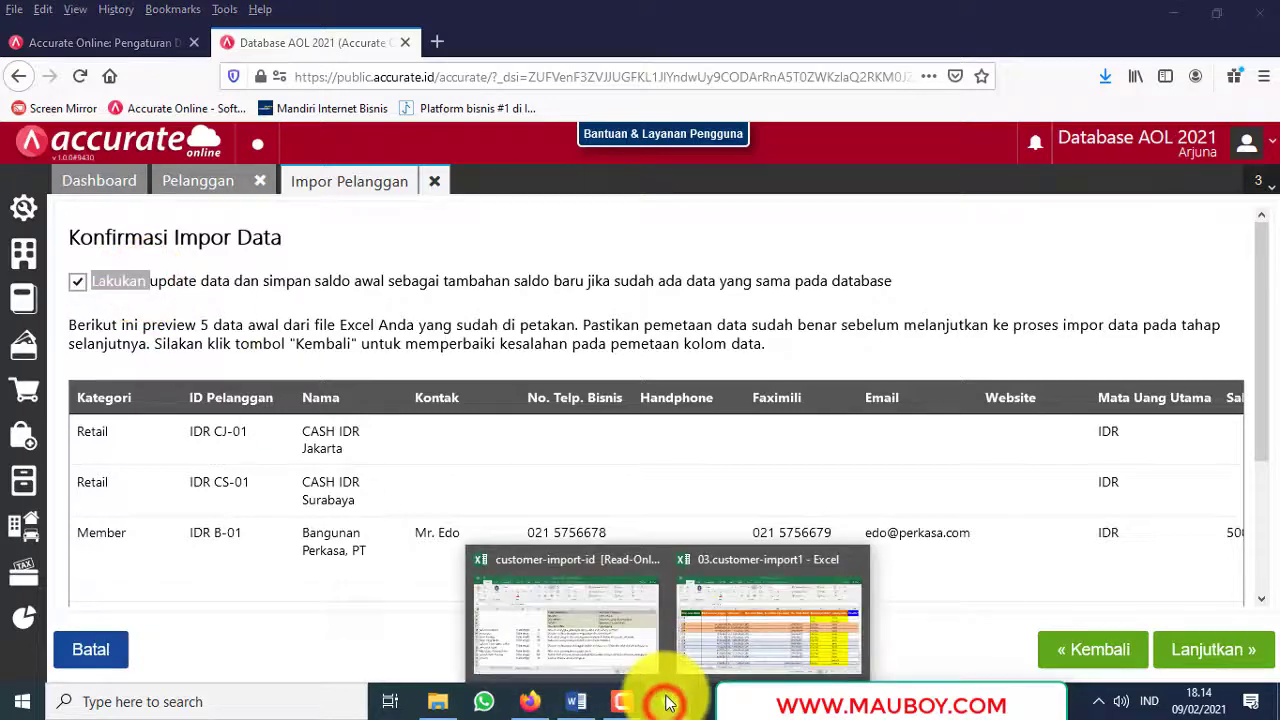
click(730, 635)
click(598, 340)
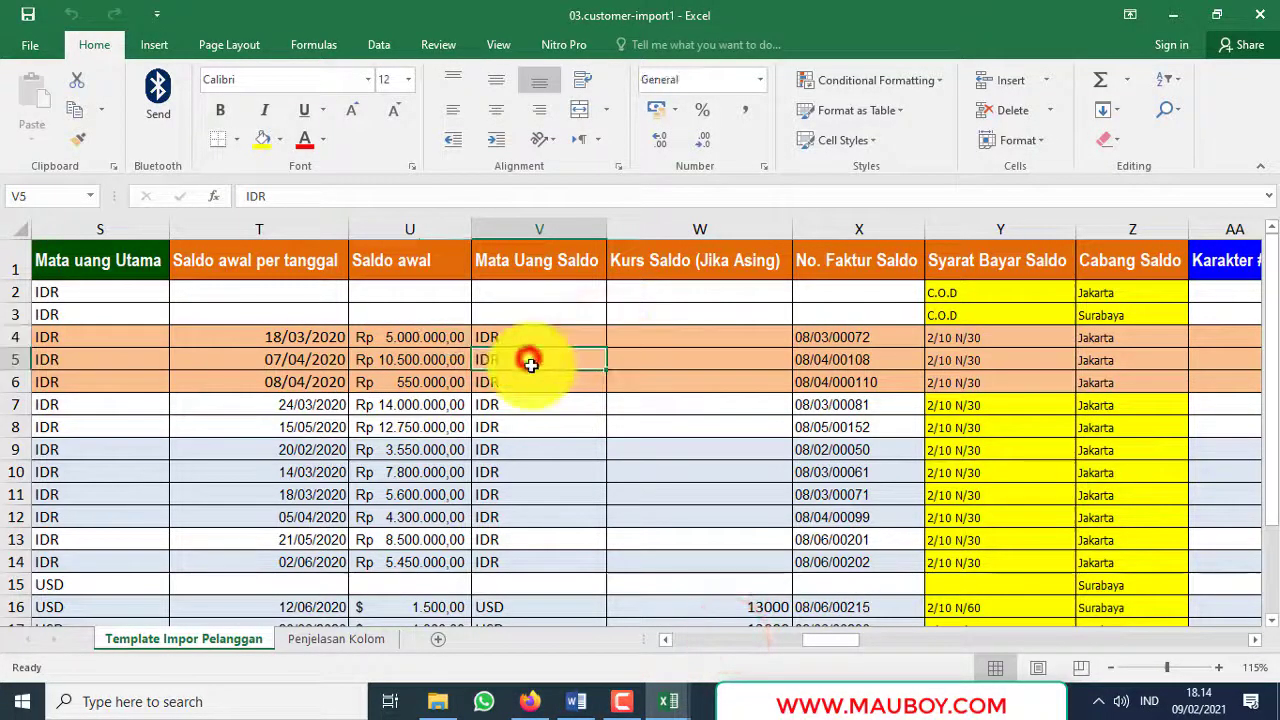
Step: Examine the opening balance rows 4 to 6 of 03.customer-import1, including the Mata Uang Saldo column
drag(530, 363, 532, 381)
drag(14, 359, 22, 380)
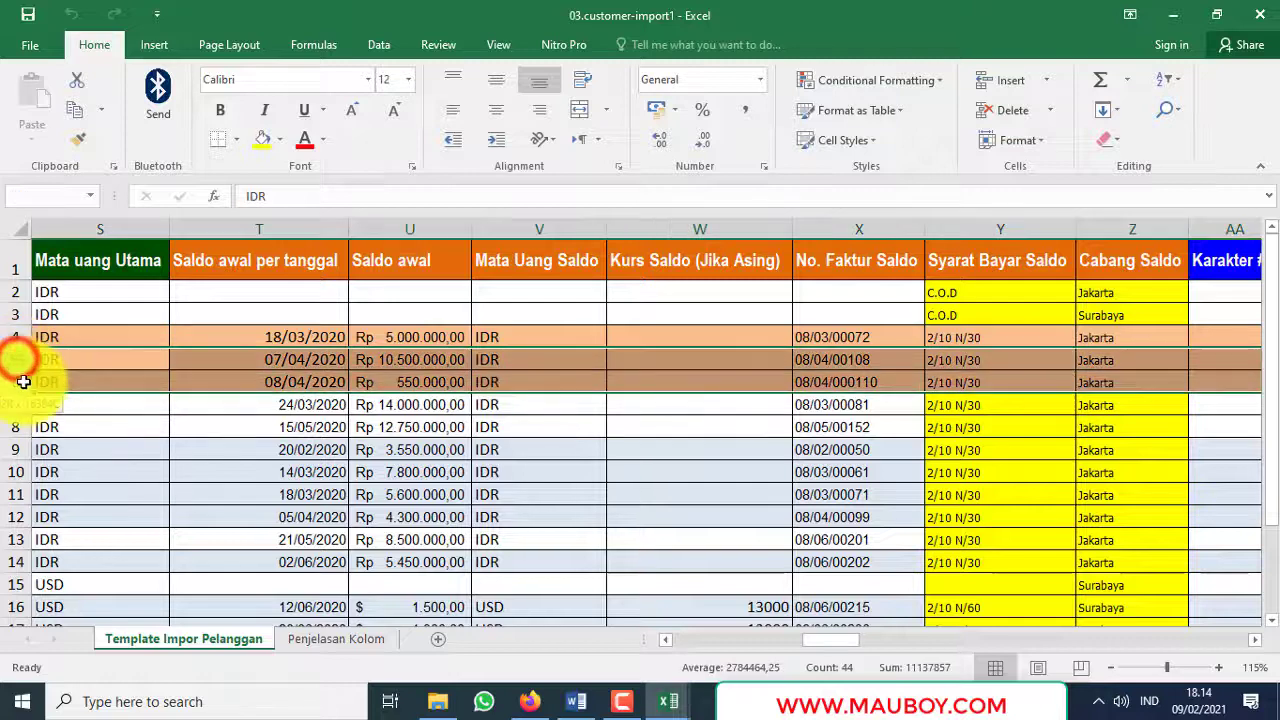
click(520, 335)
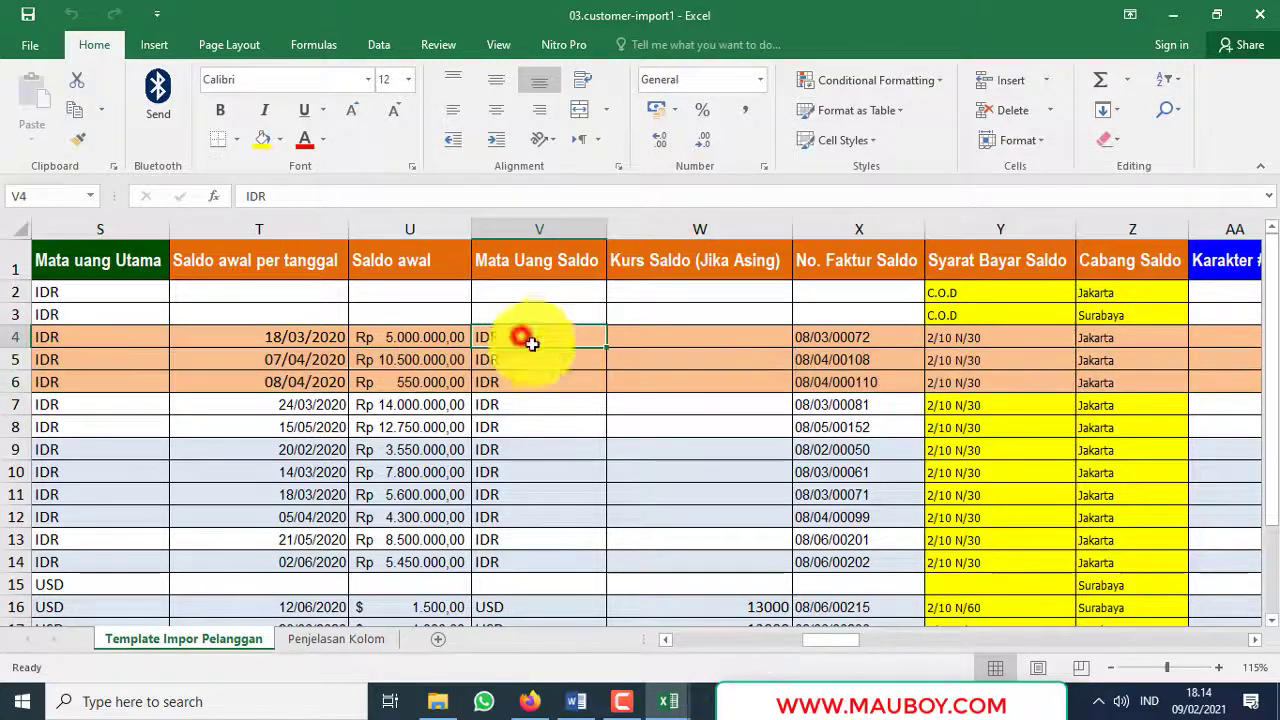
Step: Return to Accurate Online, check the update option and data preview, then run the customer import and close its result
click(530, 701)
double_click(118, 281)
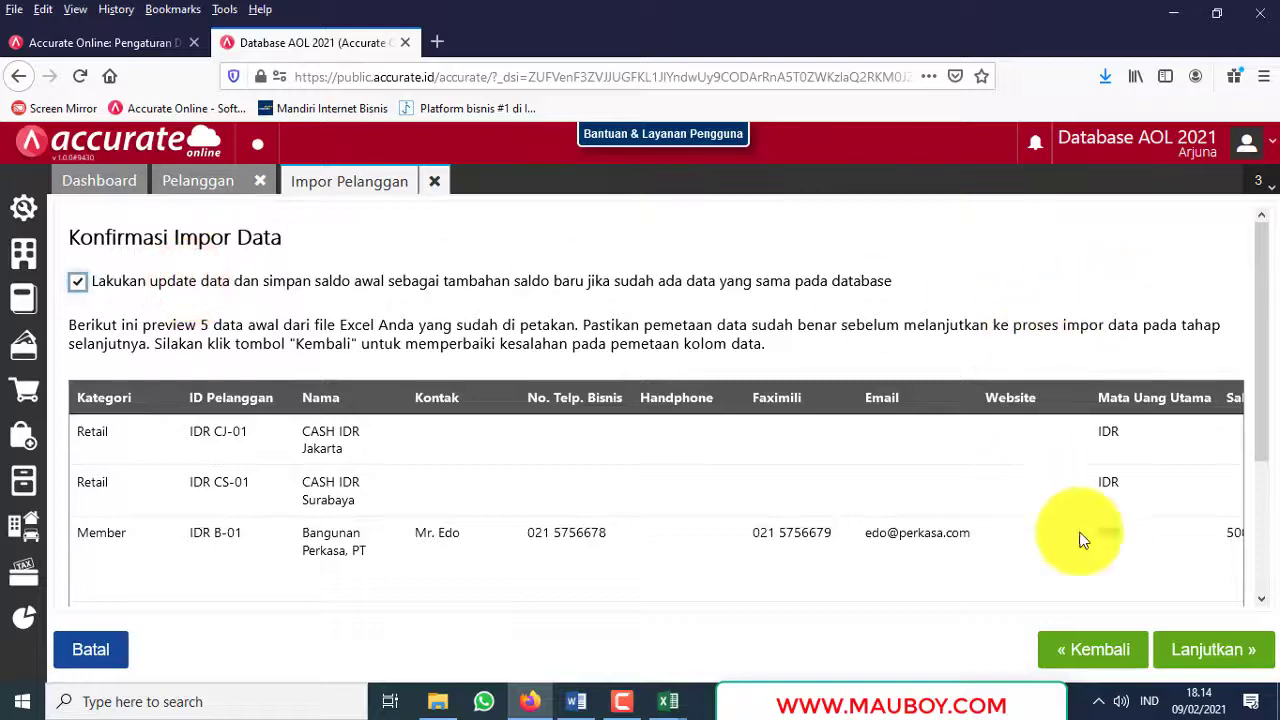
scroll(906, 466, down, 3)
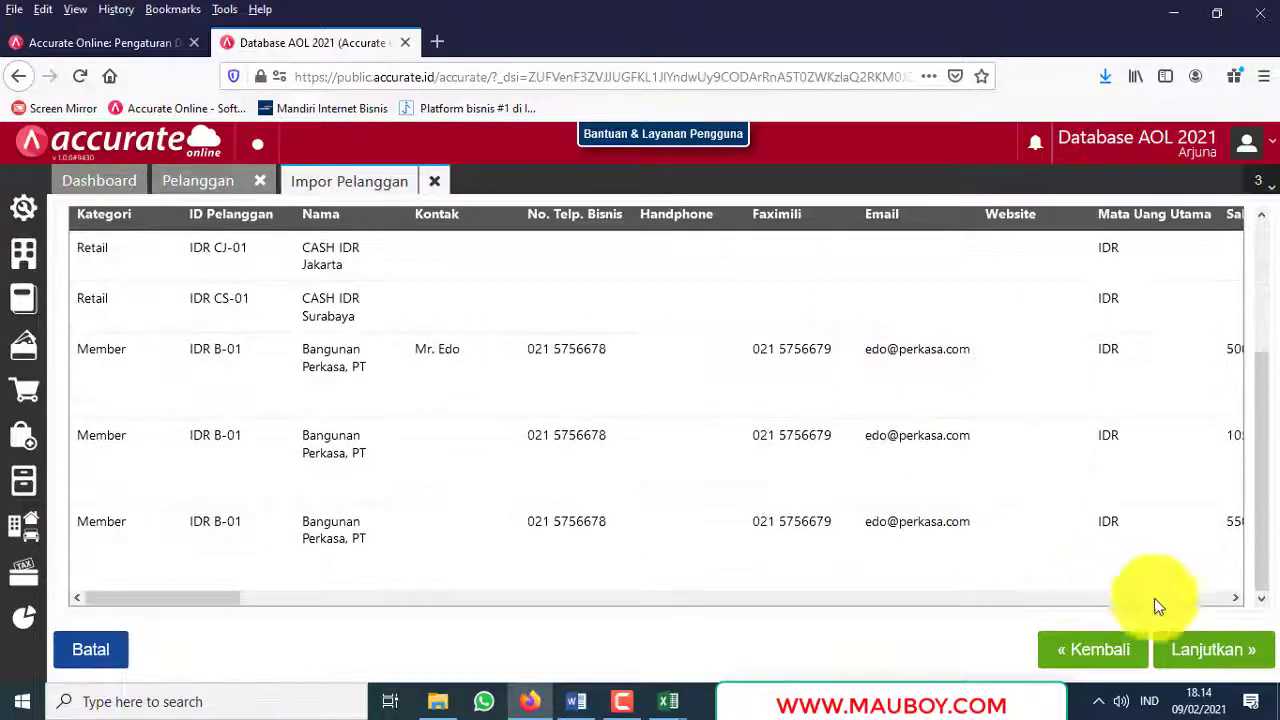
click(1186, 648)
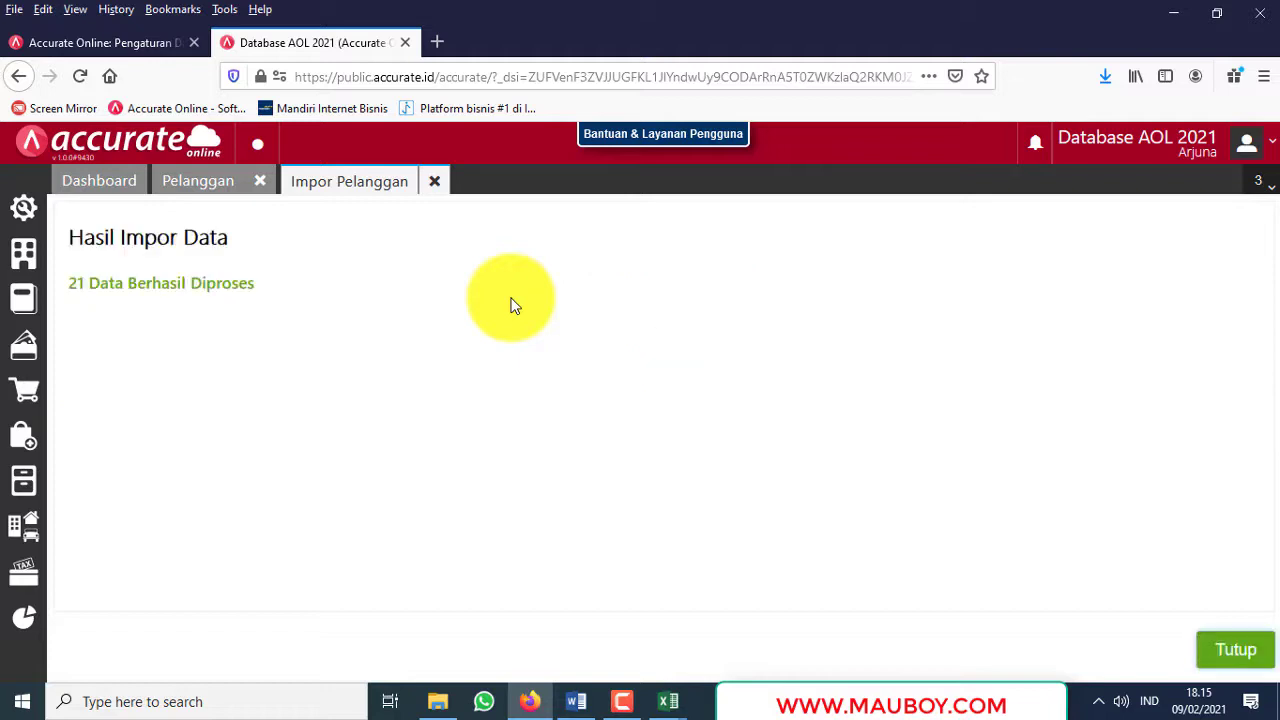
click(1235, 645)
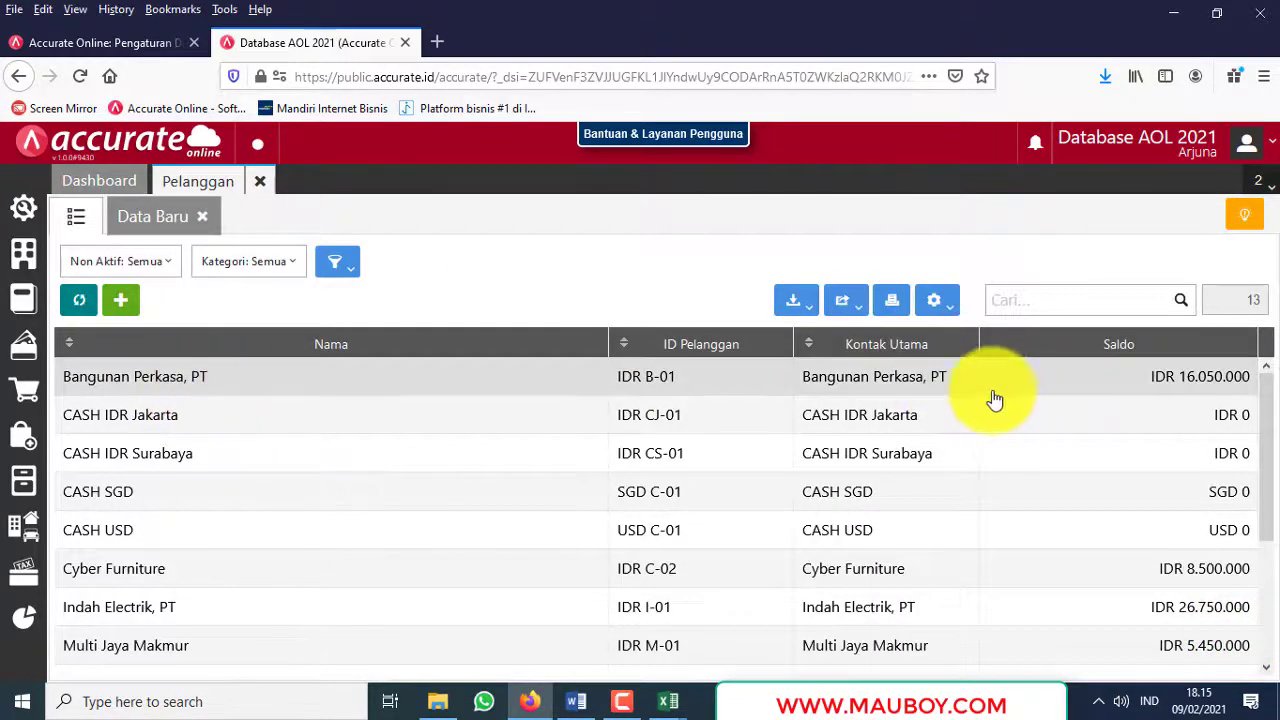
Step: Open the Bangunan Perkasa, PT customer, check its opening balance entries, and close that record and the blank new one
click(976, 390)
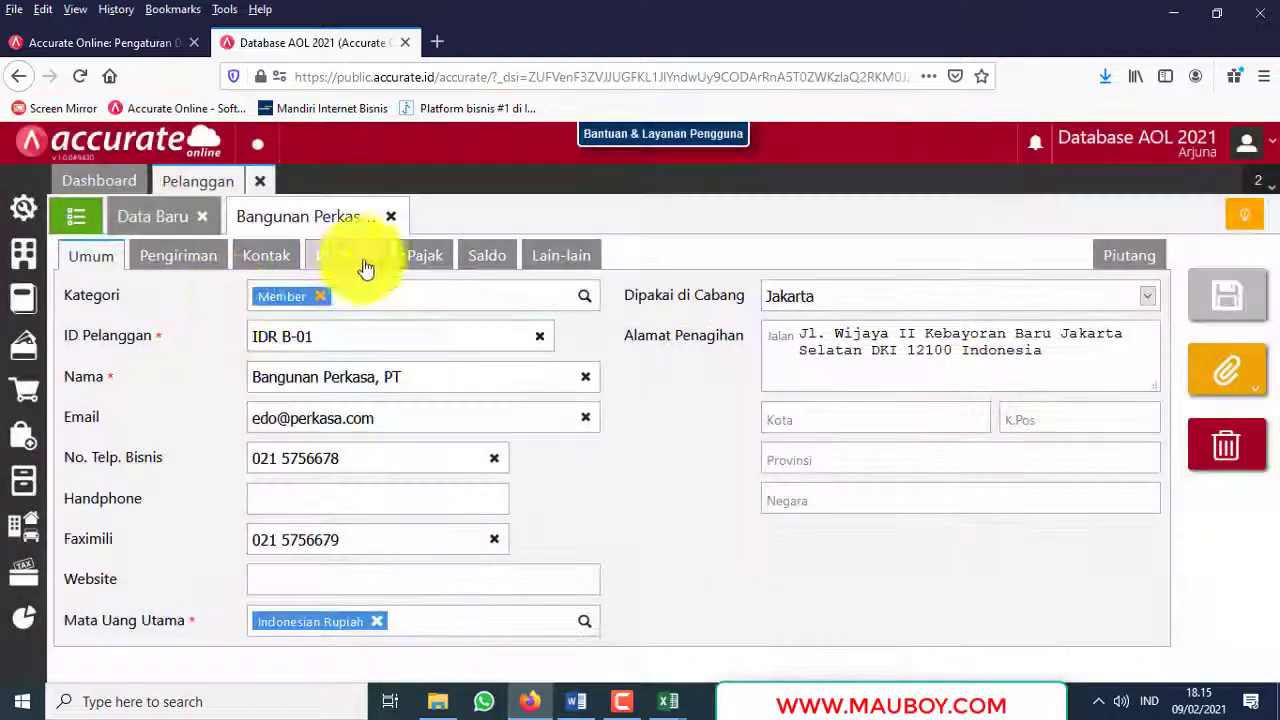
click(470, 257)
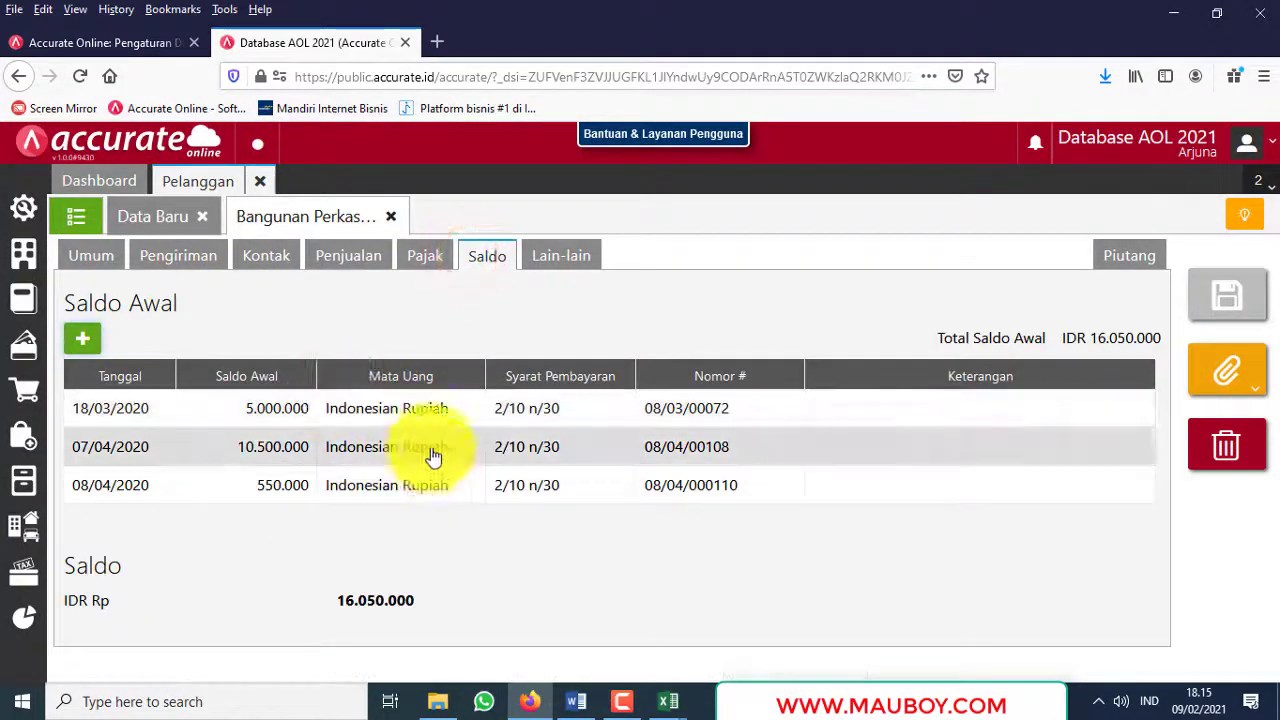
click(396, 218)
click(202, 216)
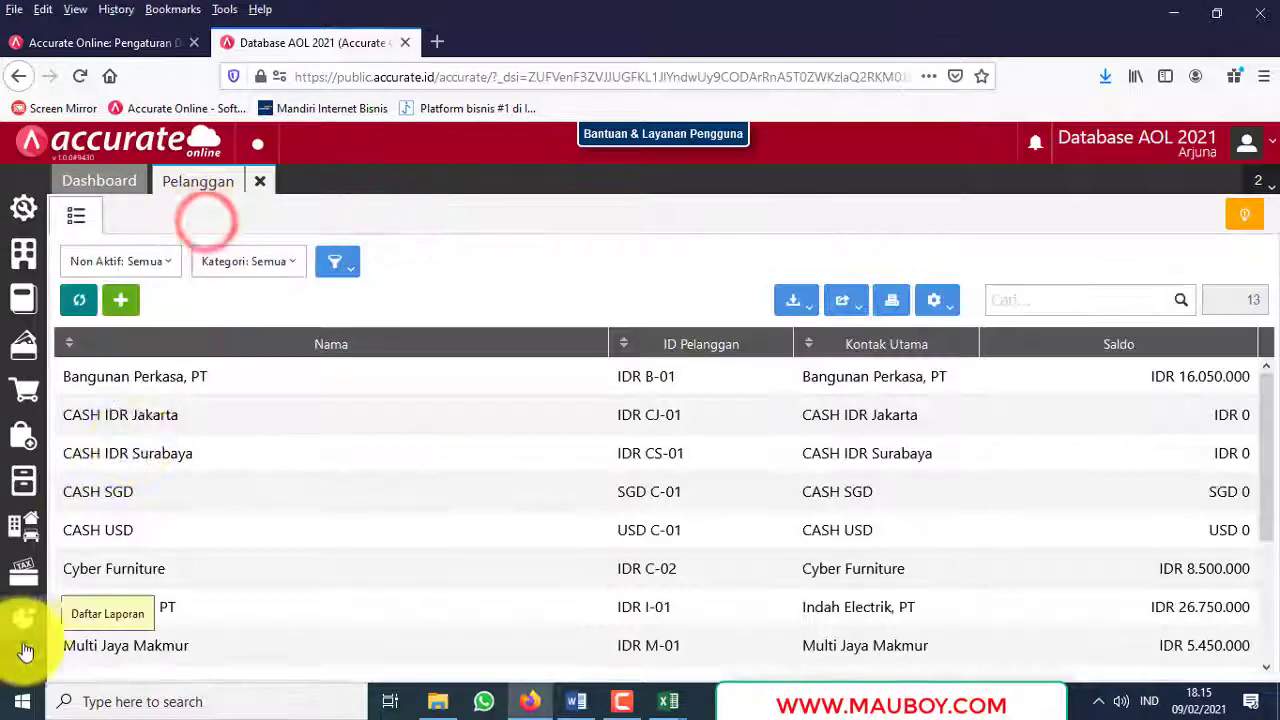
Step: Reopen the Bangunan Perkasa, PT customer, review its shipping address and opening balances, and close the customer module
click(16, 617)
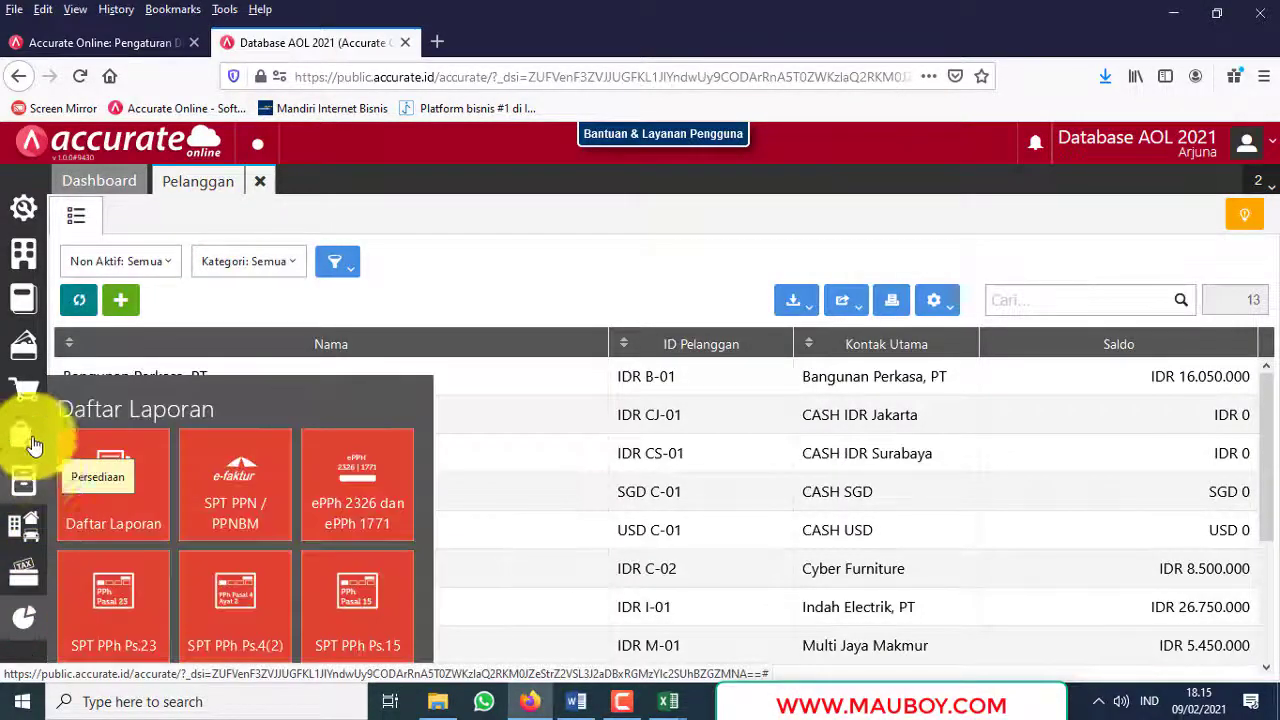
click(571, 238)
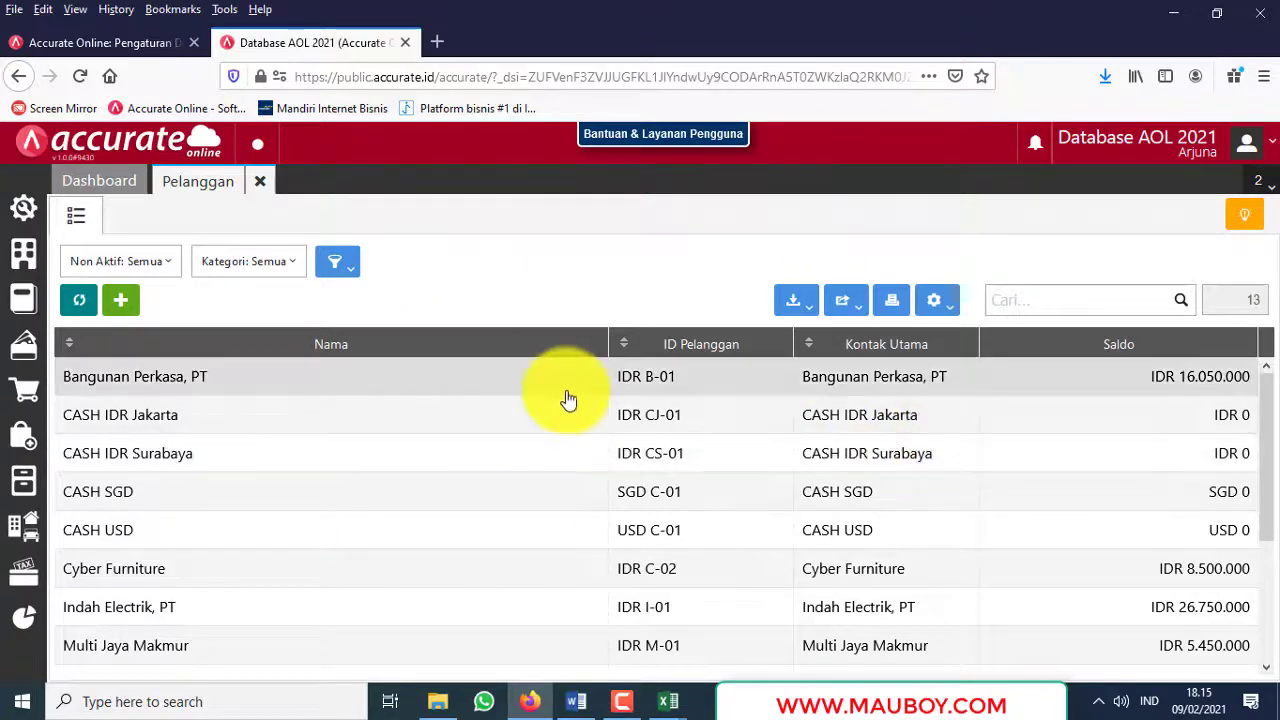
click(568, 393)
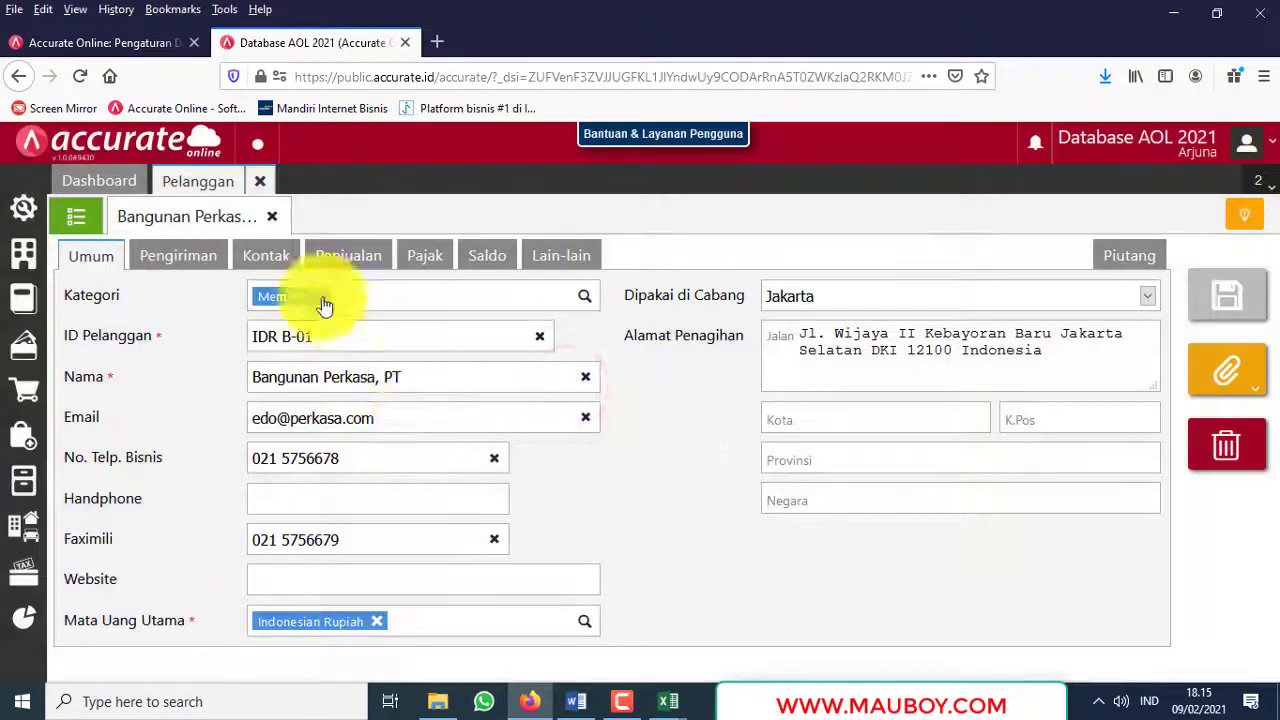
click(203, 260)
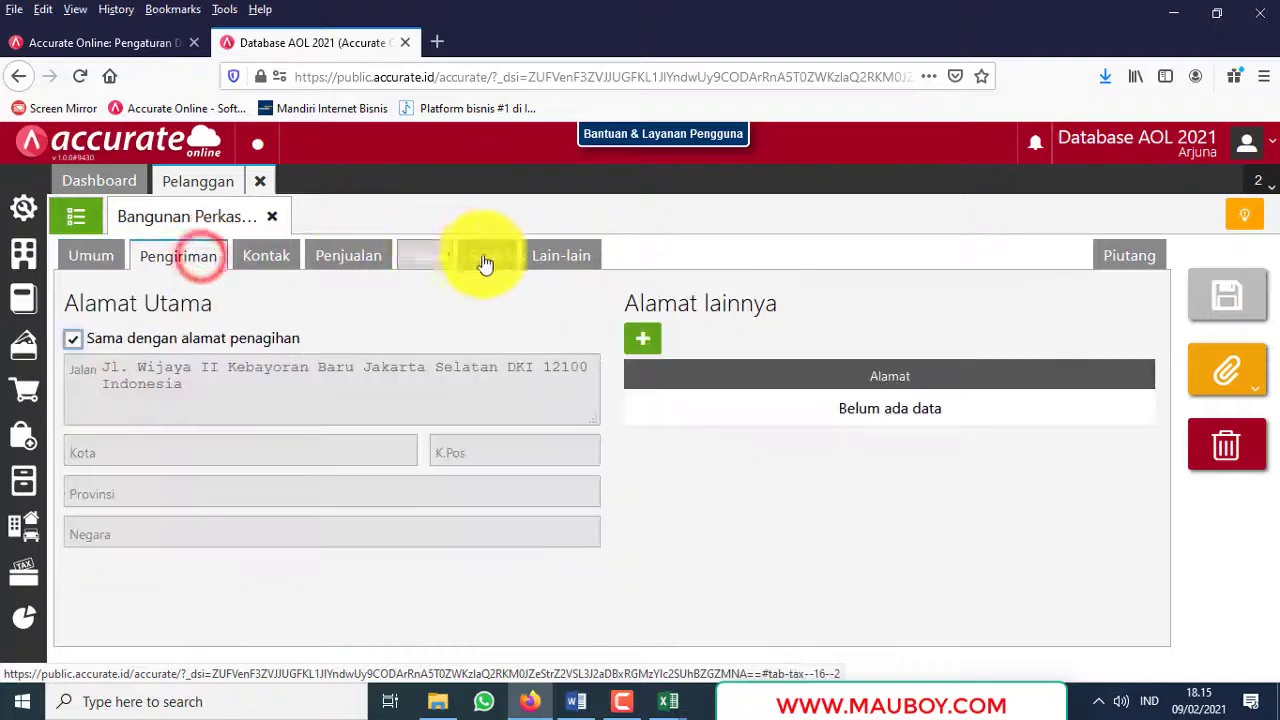
click(485, 258)
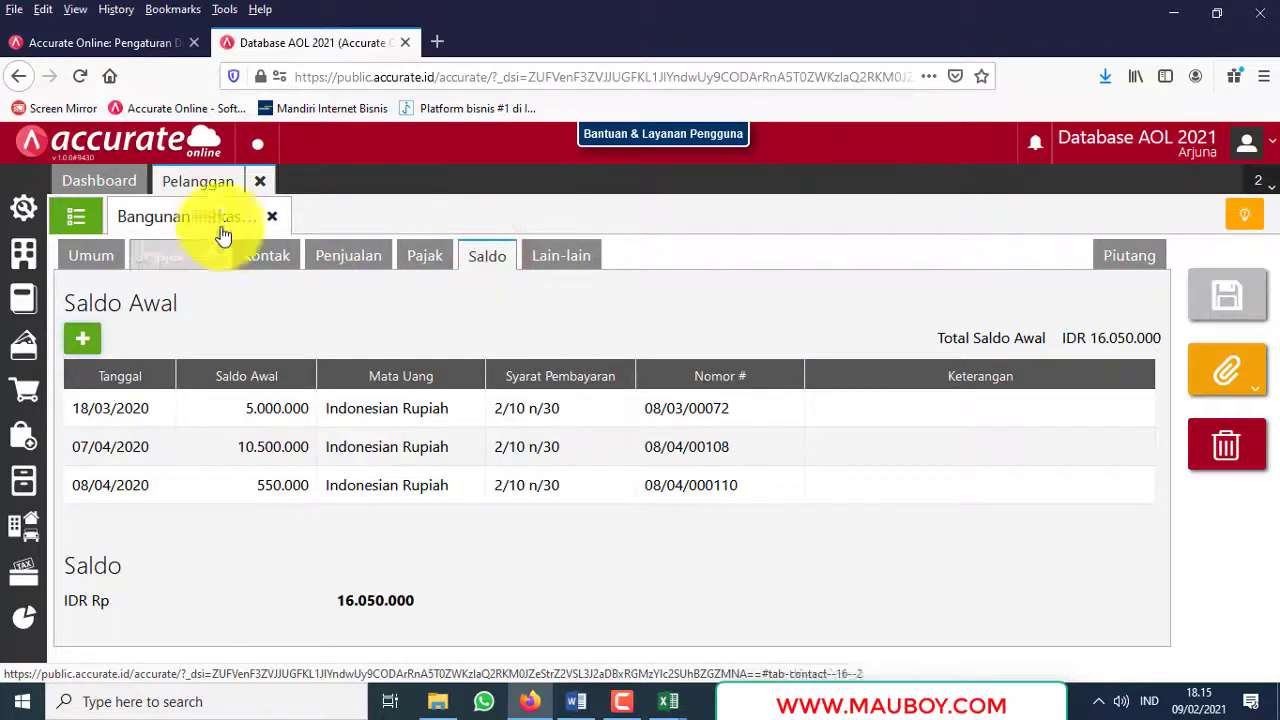
click(260, 181)
Step: Open the Neraca (Standar) report from the Keuangan reports with its default parameters
click(26, 618)
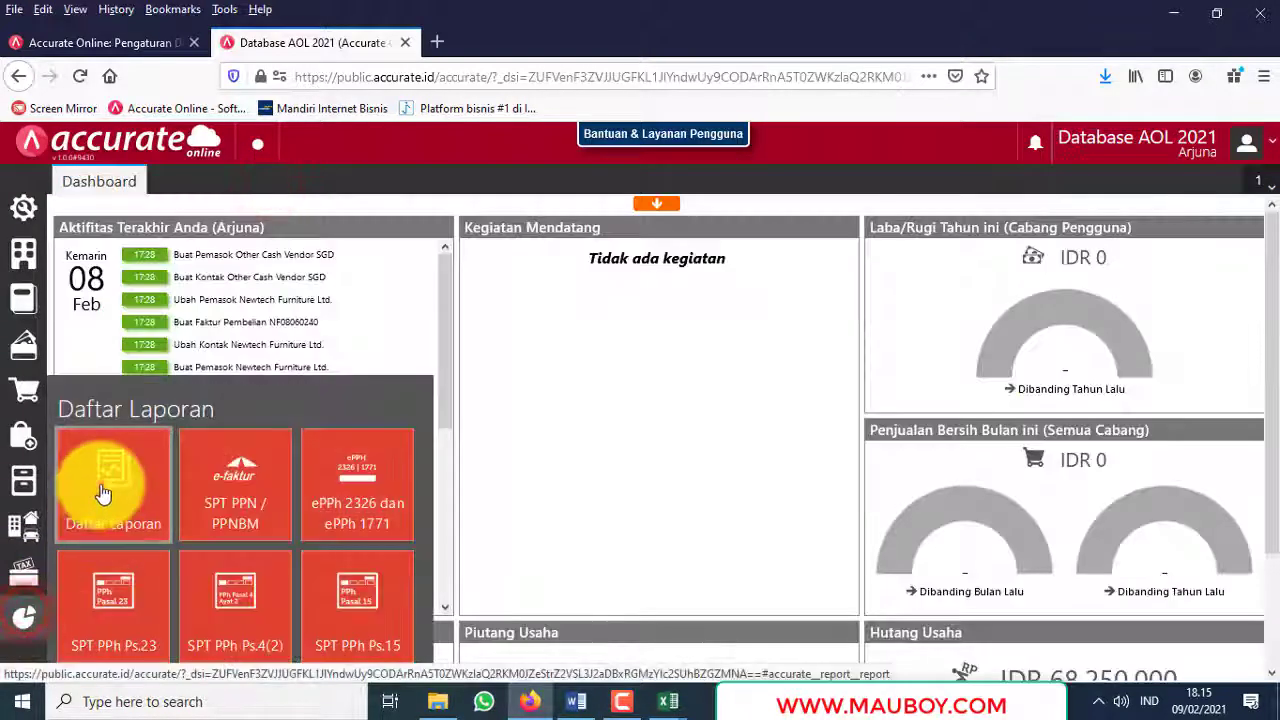
click(100, 486)
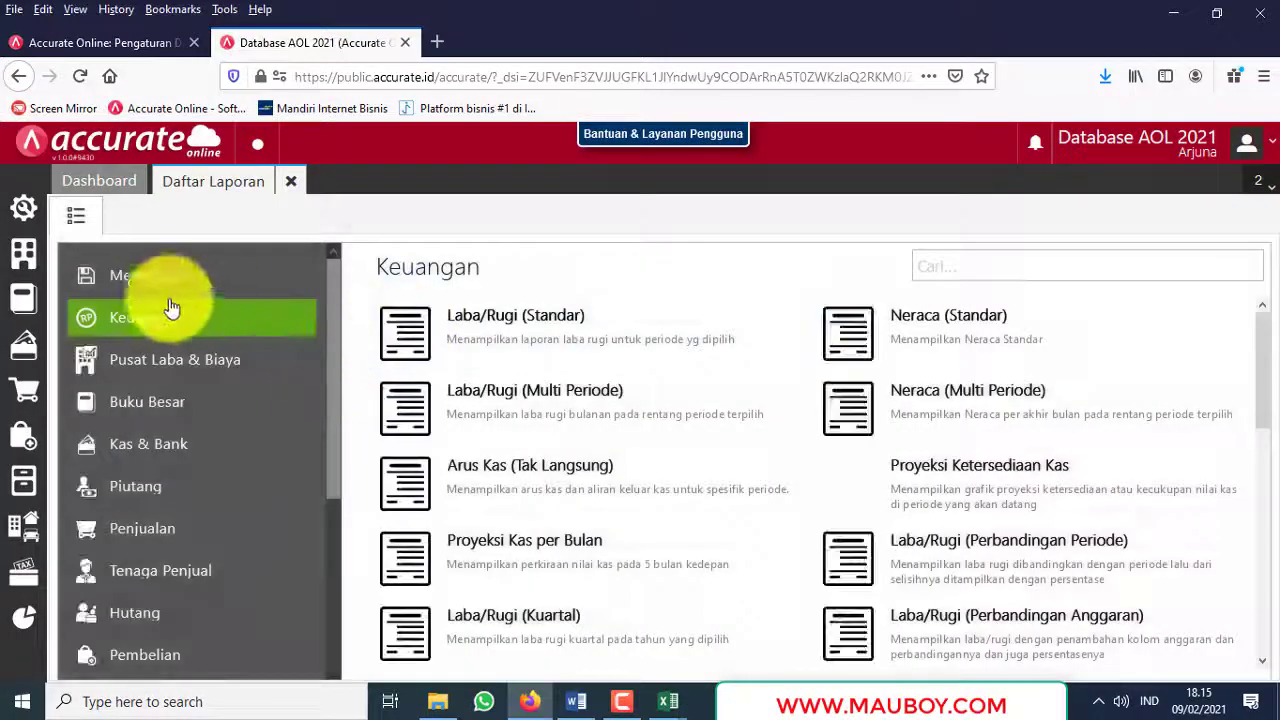
click(950, 322)
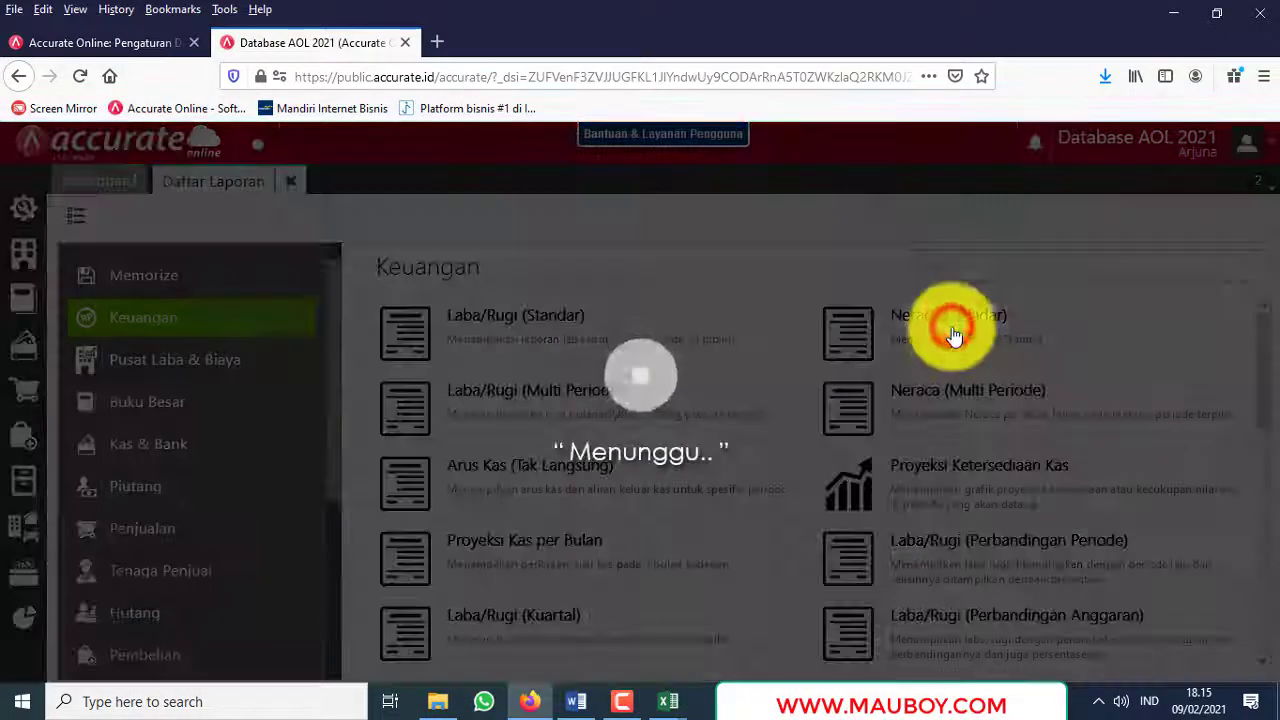
click(866, 583)
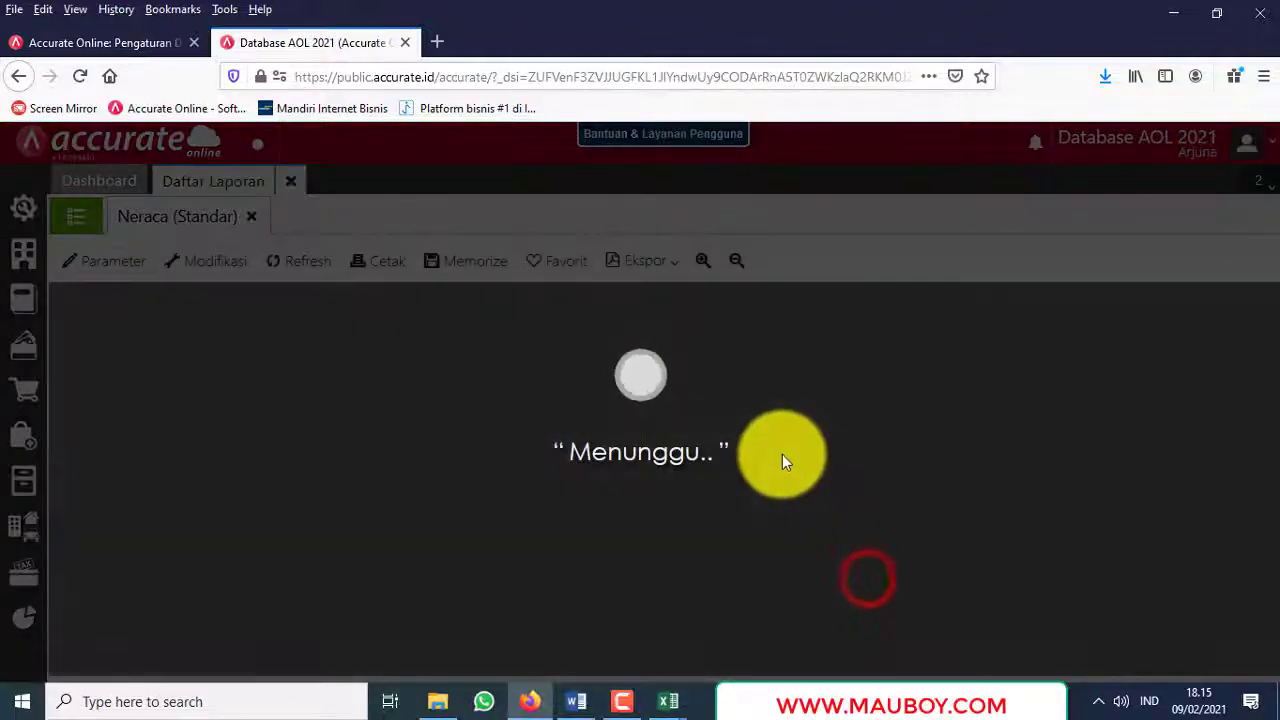
Step: Examine the IDR, USD and SGD receivables under Piutang Usaha in the balance sheet, and close the reports
scroll(781, 452, down, 3)
scroll(781, 452, down, 3)
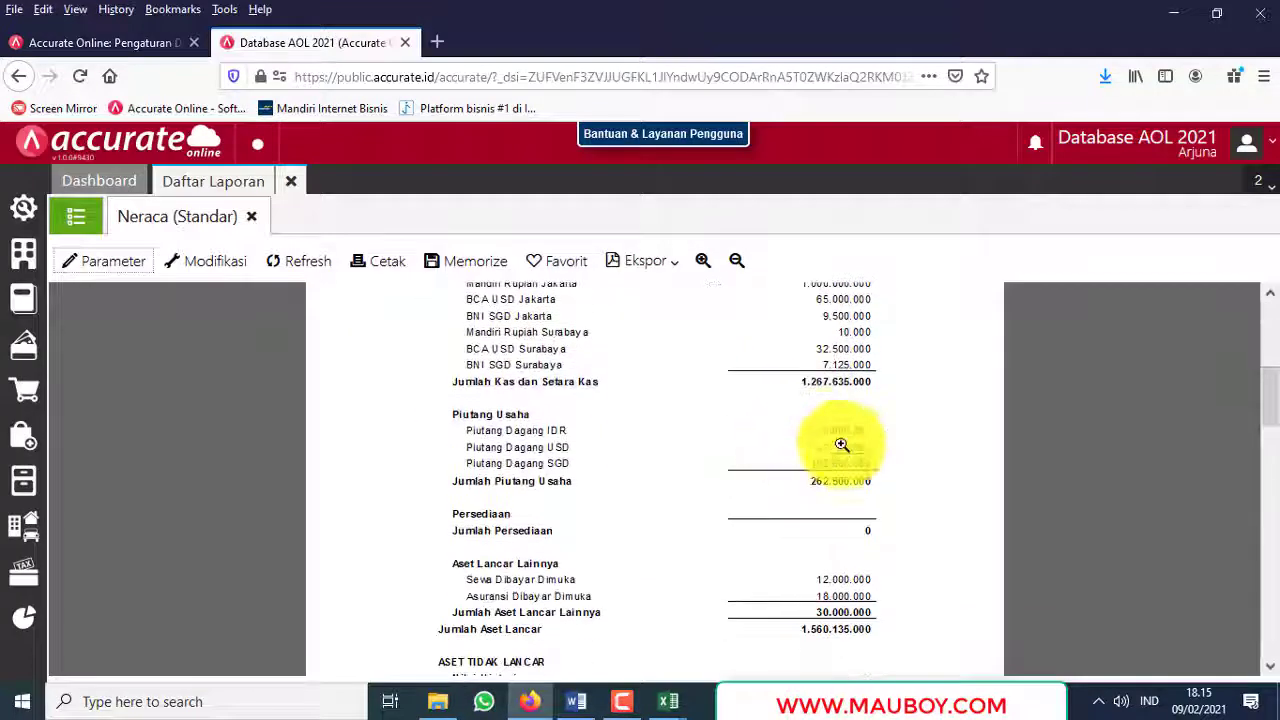
click(855, 447)
drag(857, 447, 871, 466)
click(779, 428)
drag(757, 442, 879, 470)
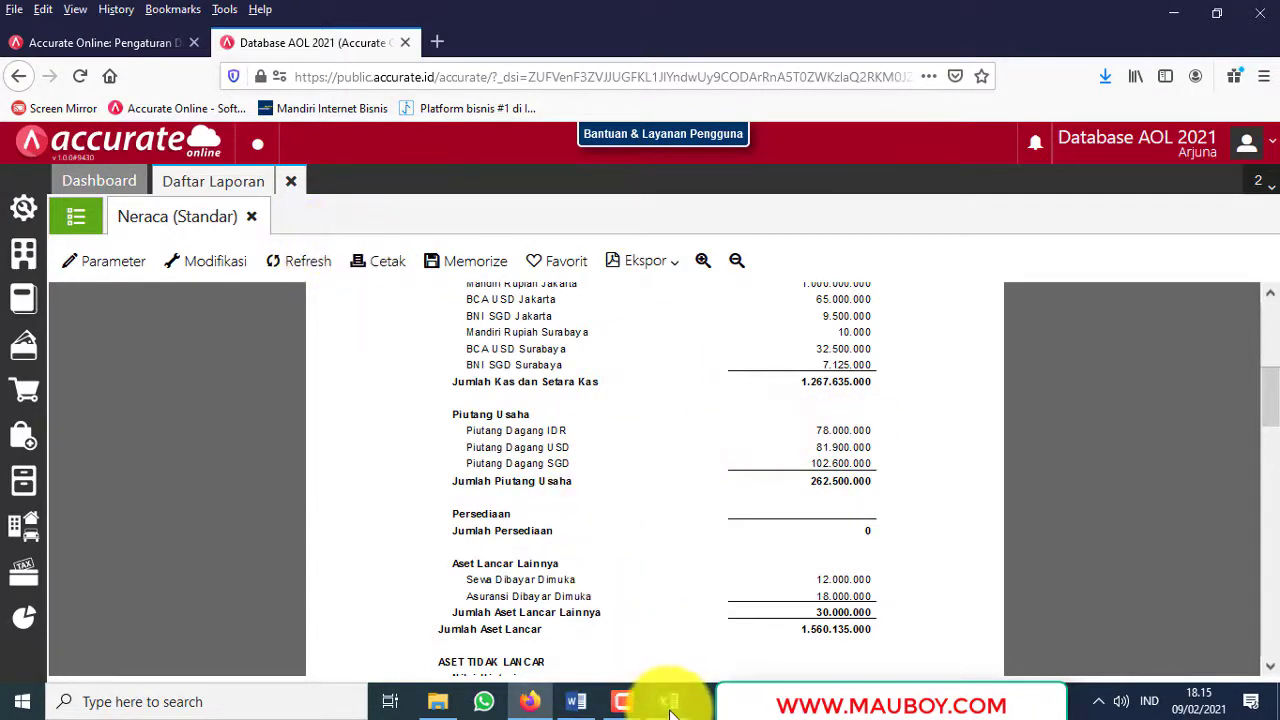
click(290, 181)
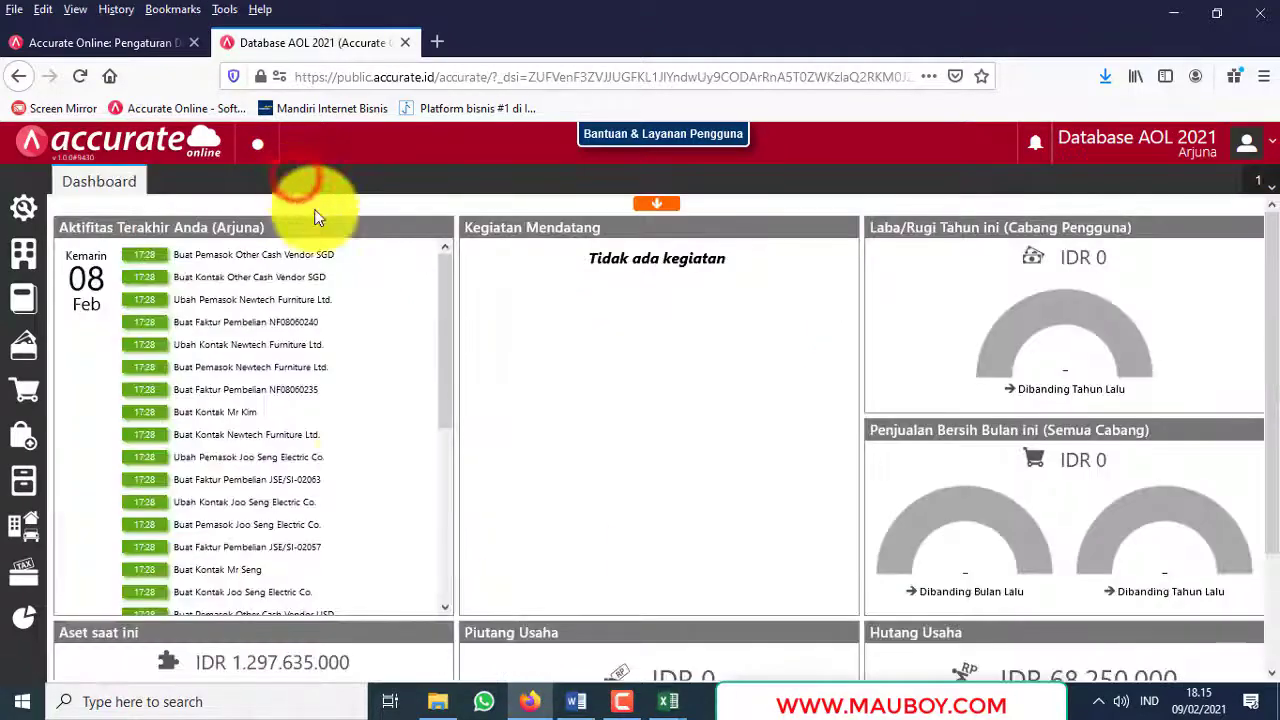
click(24, 437)
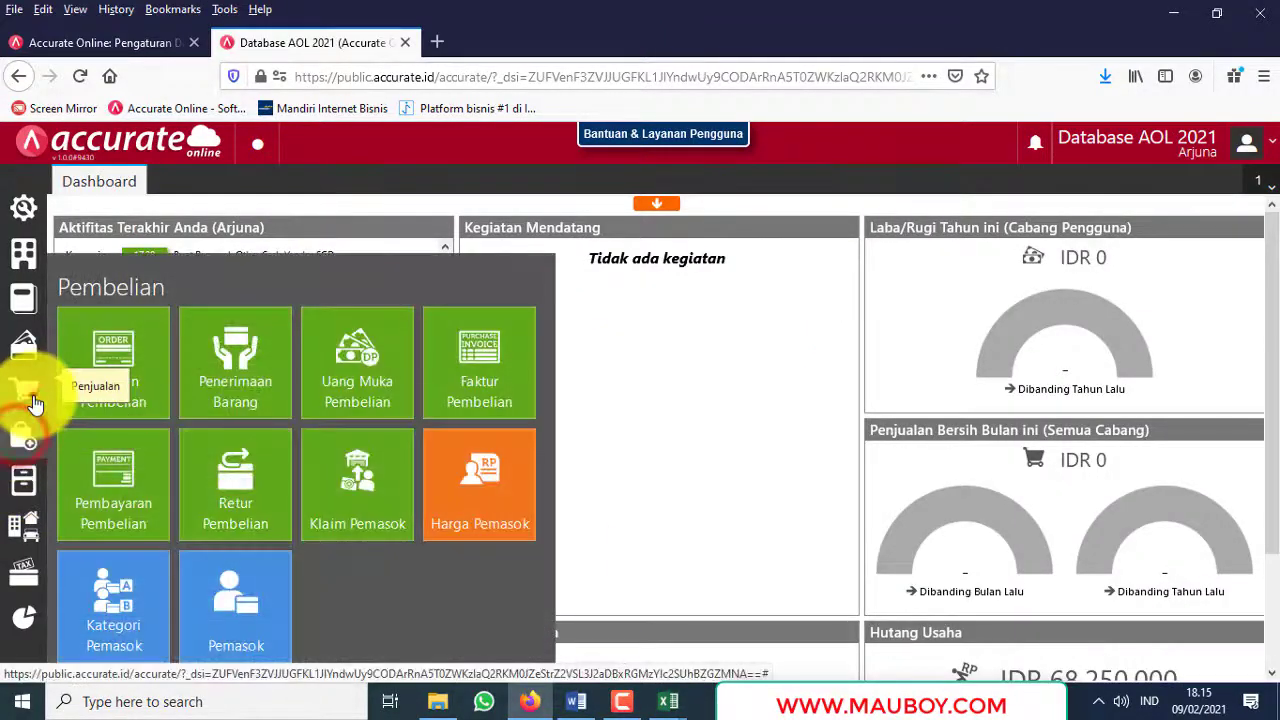
click(33, 400)
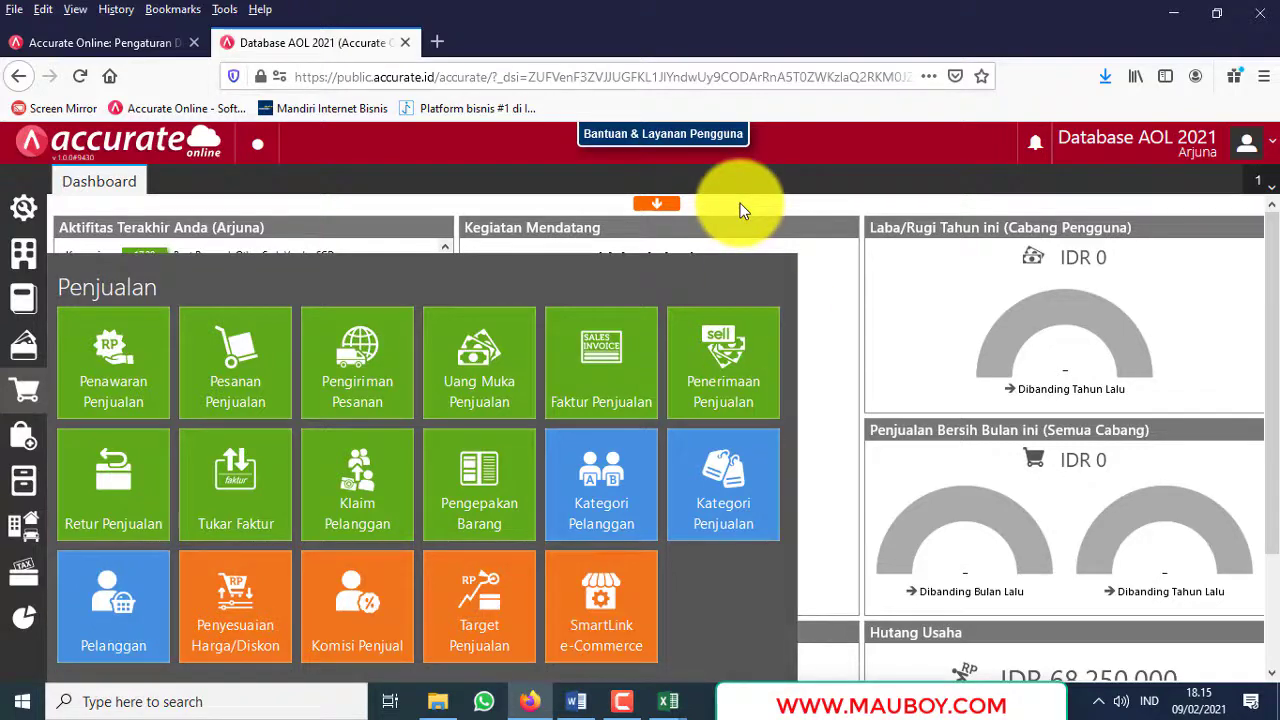
Step: Switch to the 01.Handout document in Word and find topic 14, Import Pelanggan, in the setup table
key(alt+Tab)
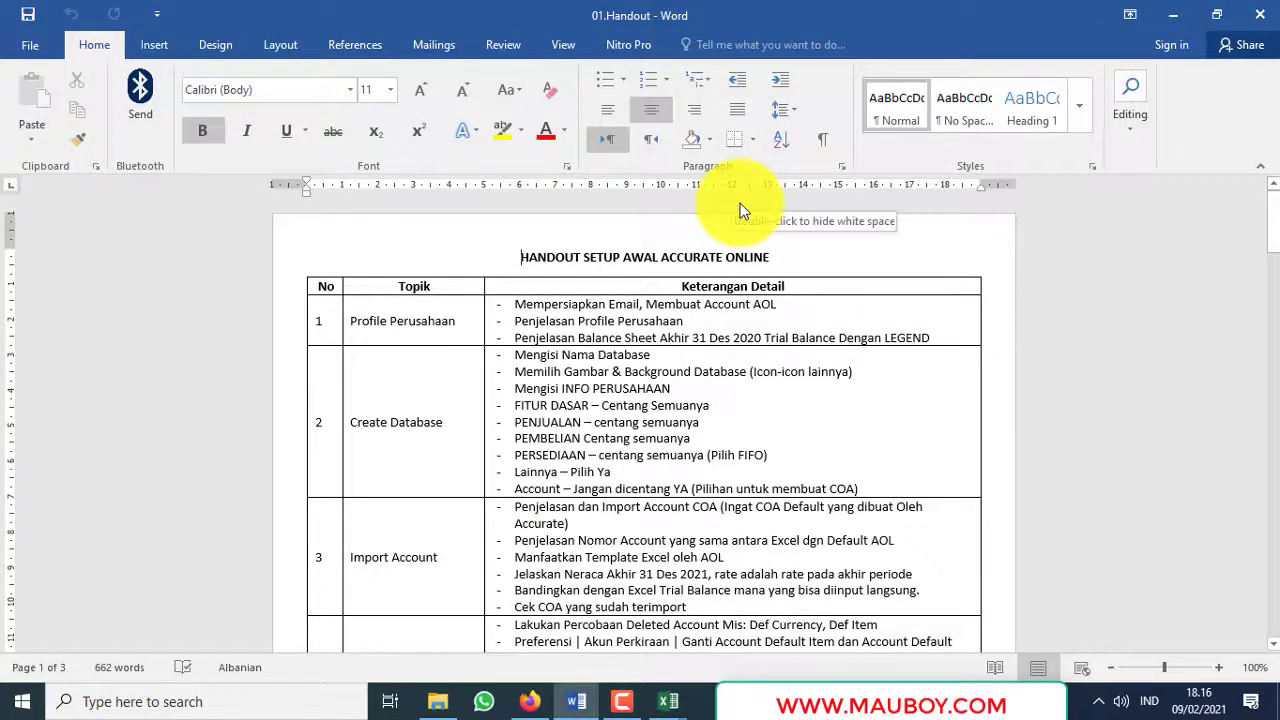
scroll(457, 440, down, 4)
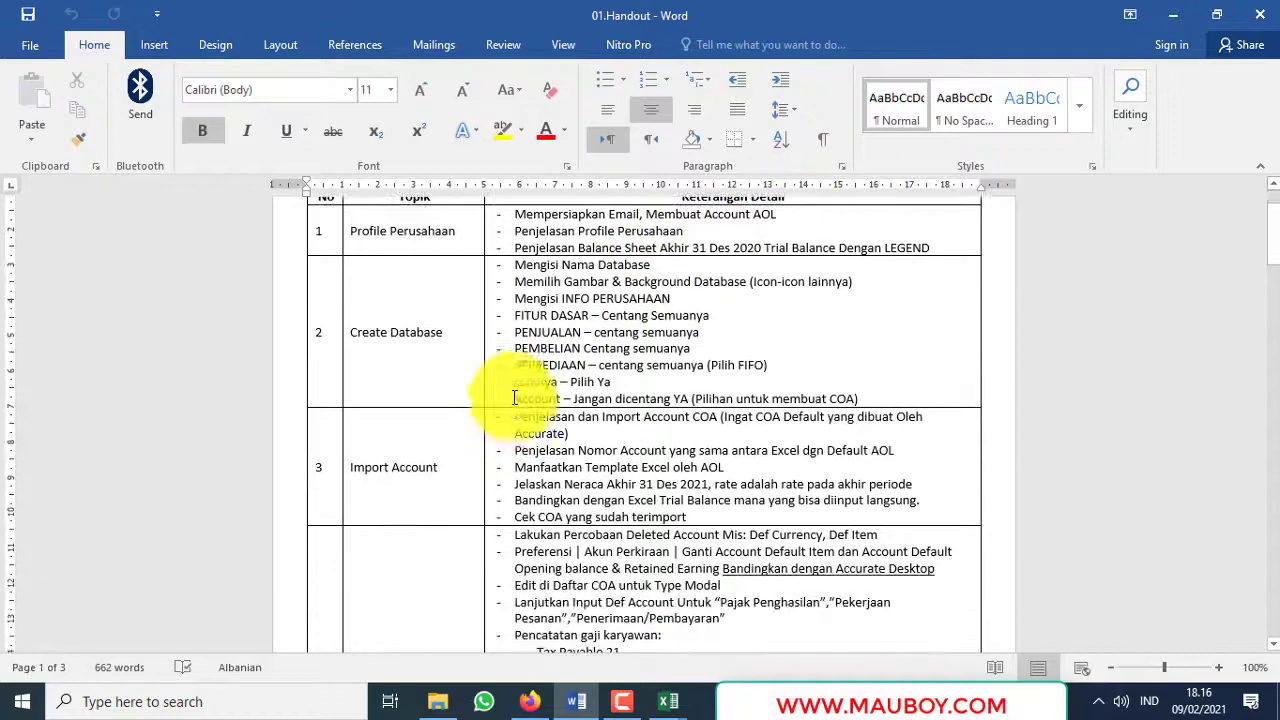
scroll(395, 445, down, 15)
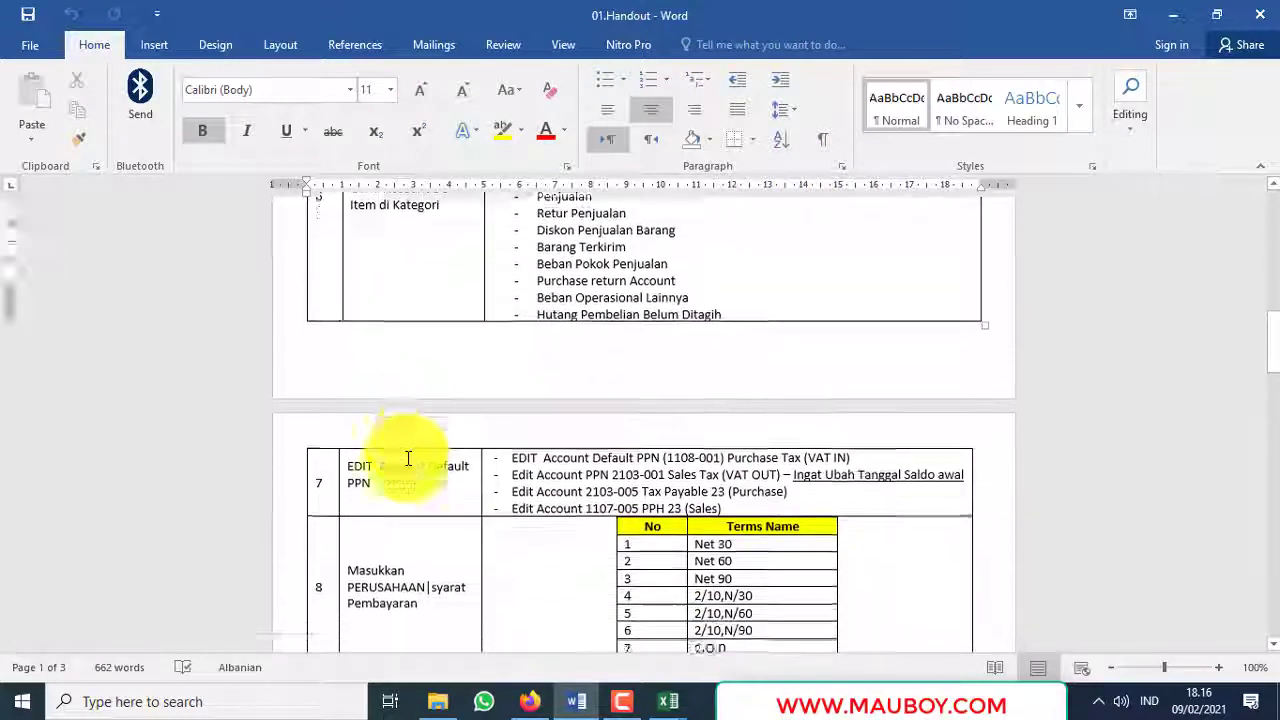
scroll(405, 450, down, 4)
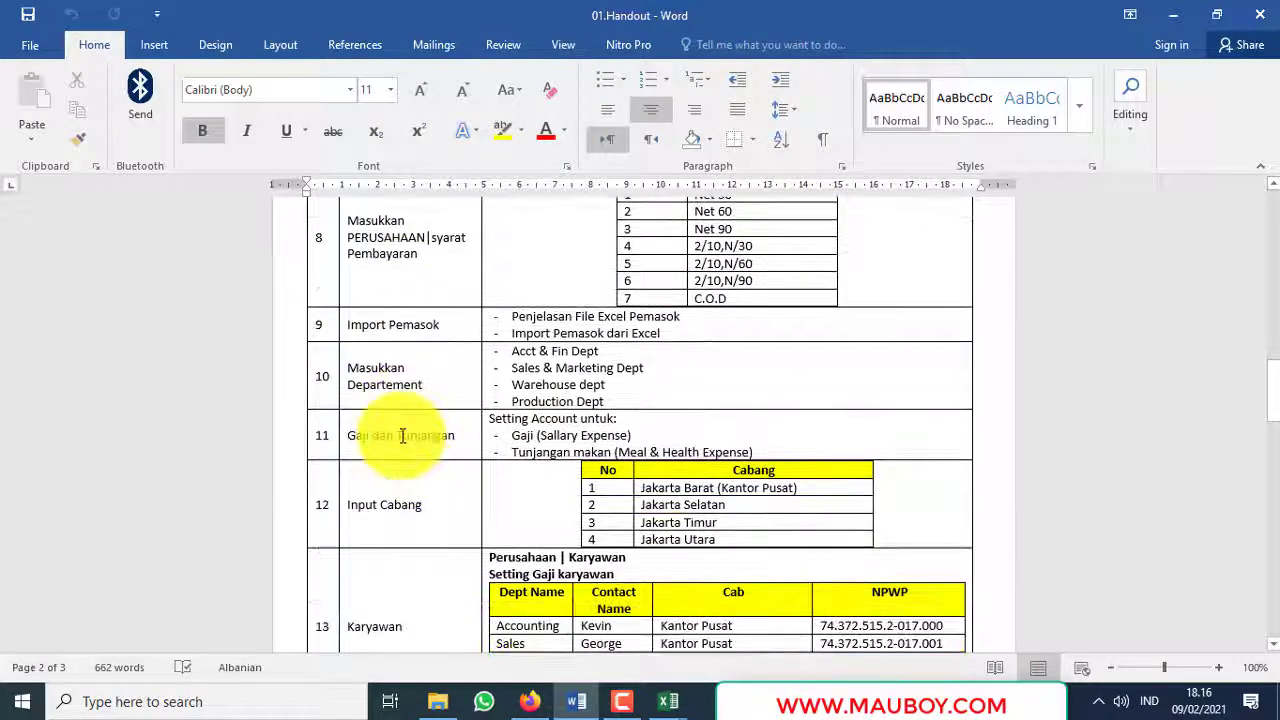
scroll(403, 436, down, 6)
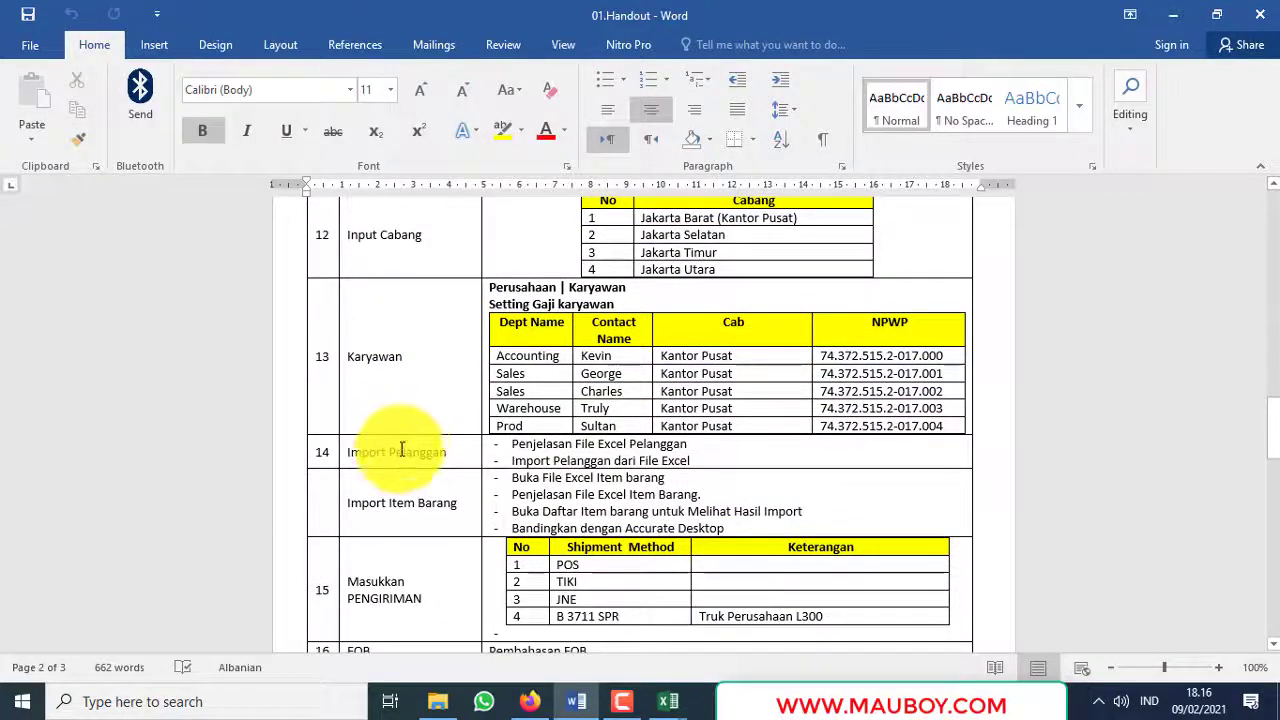
drag(401, 449, 714, 451)
click(712, 455)
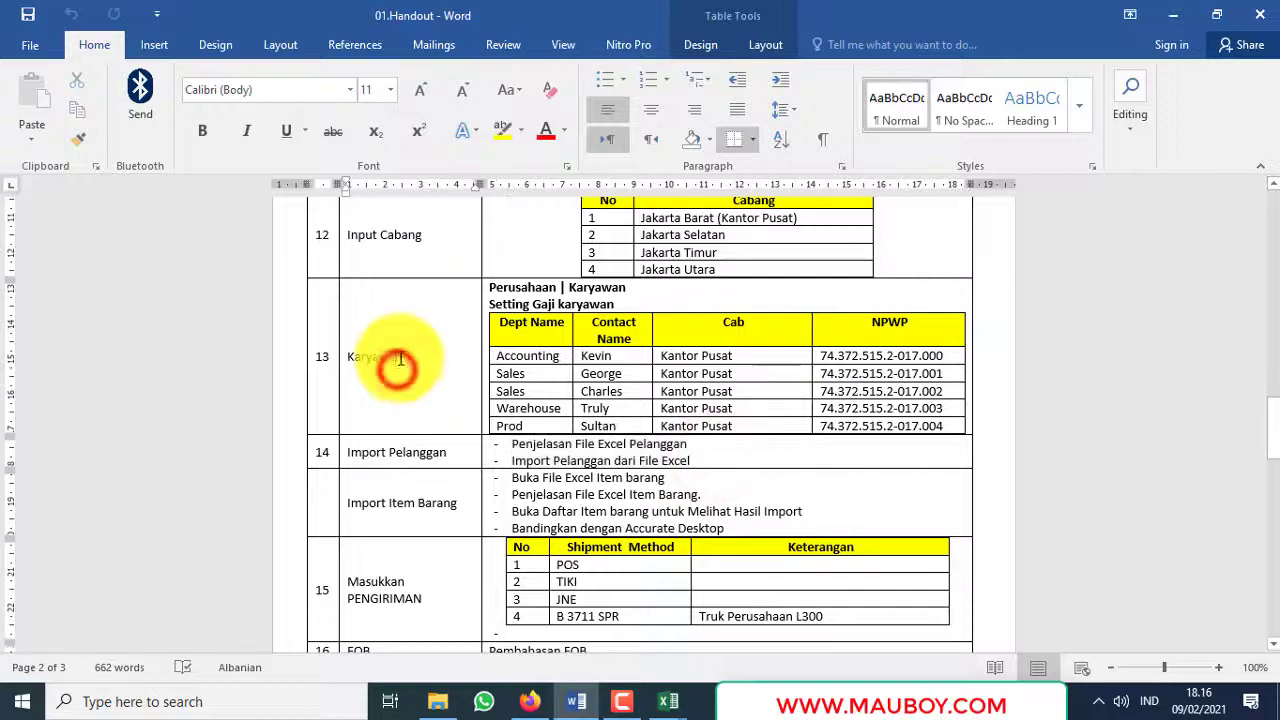
Step: Review the handout's setup topics from Profile Perusahaan through Masukkan Departement, highlighting their rows in order
scroll(400, 356, up, 15)
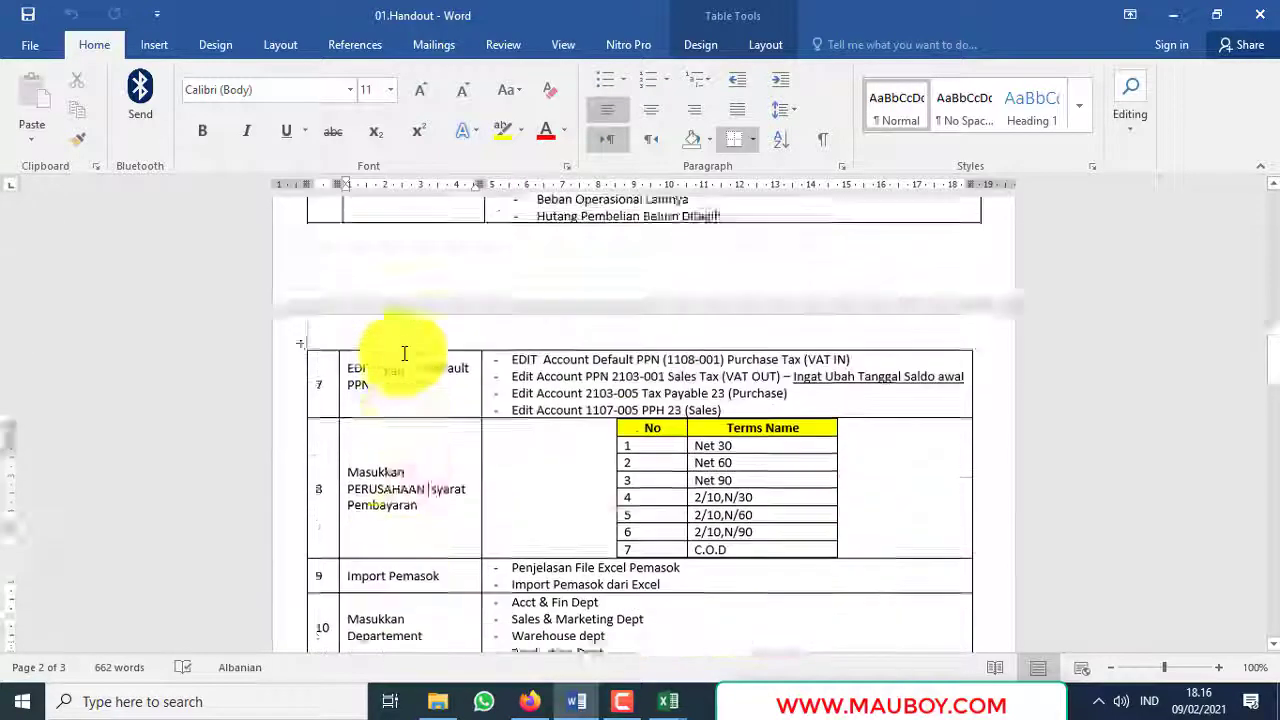
scroll(404, 353, up, 12)
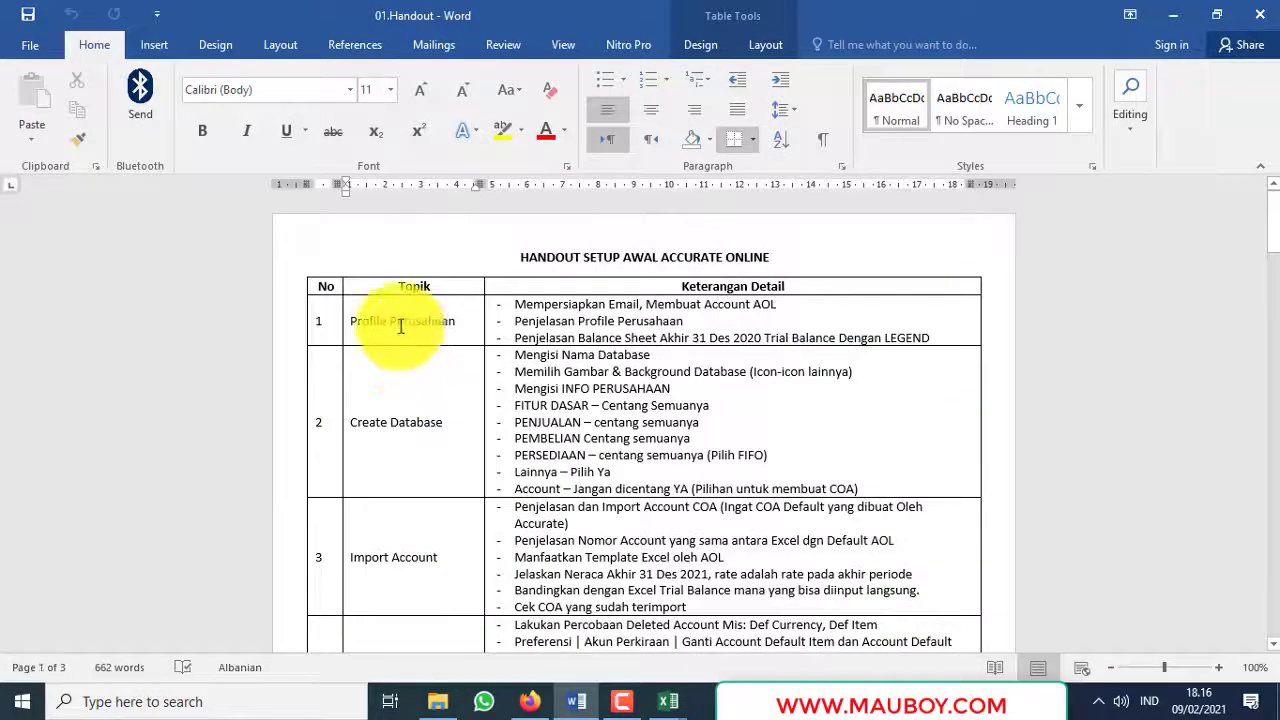
drag(402, 319, 635, 360)
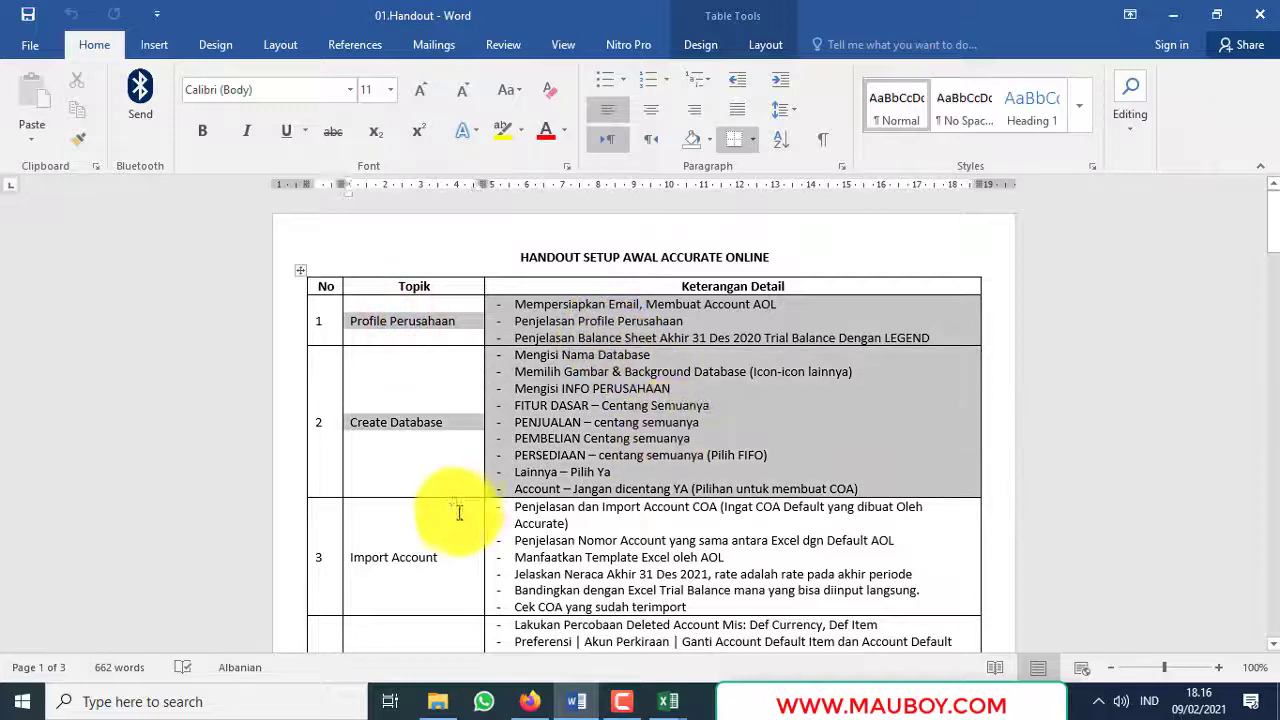
scroll(458, 480, down, 2)
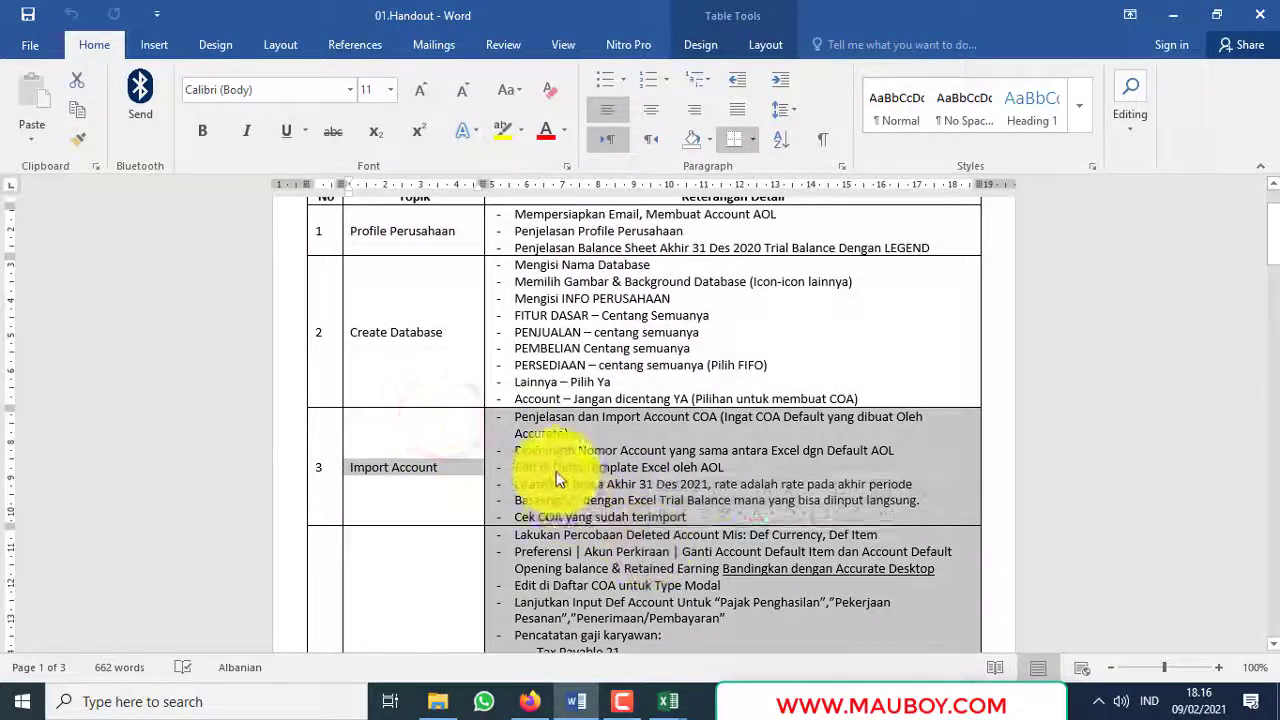
scroll(556, 471, down, 4)
scroll(428, 420, down, 5)
drag(429, 420, 657, 458)
scroll(657, 458, down, 1)
scroll(657, 465, down, 4)
drag(345, 474, 594, 486)
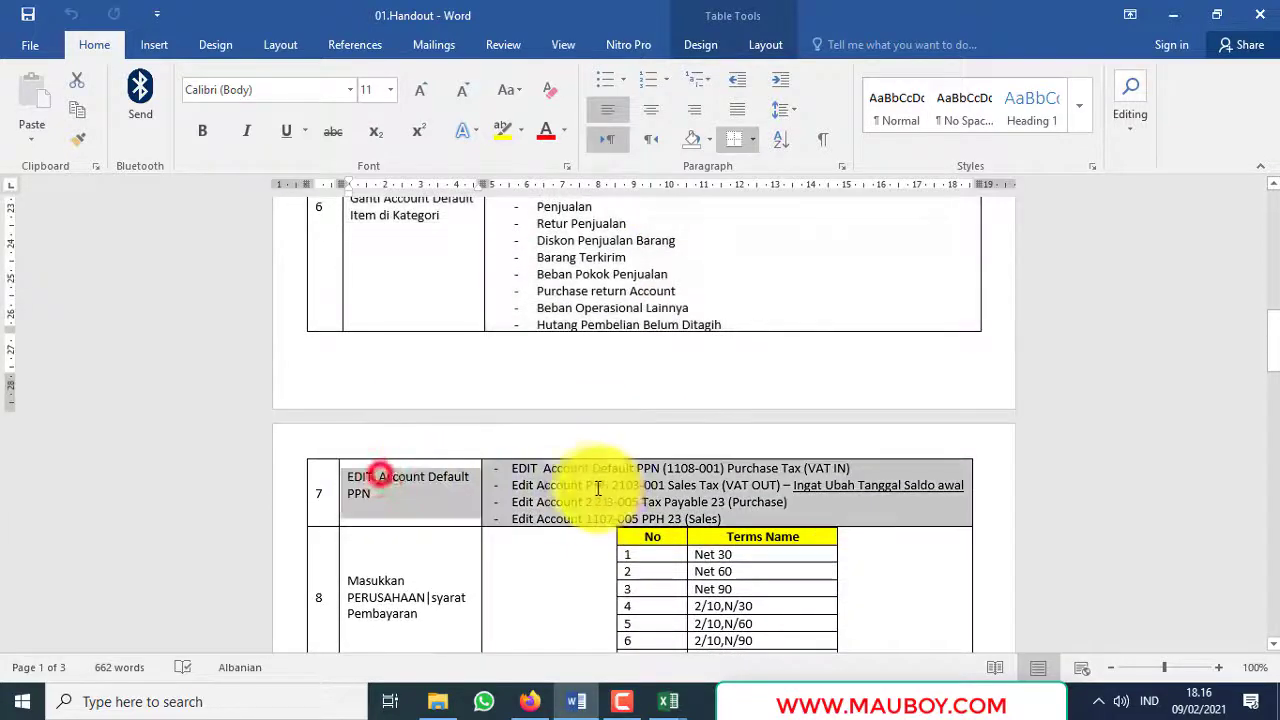
scroll(413, 420, down, 4)
drag(443, 375, 689, 383)
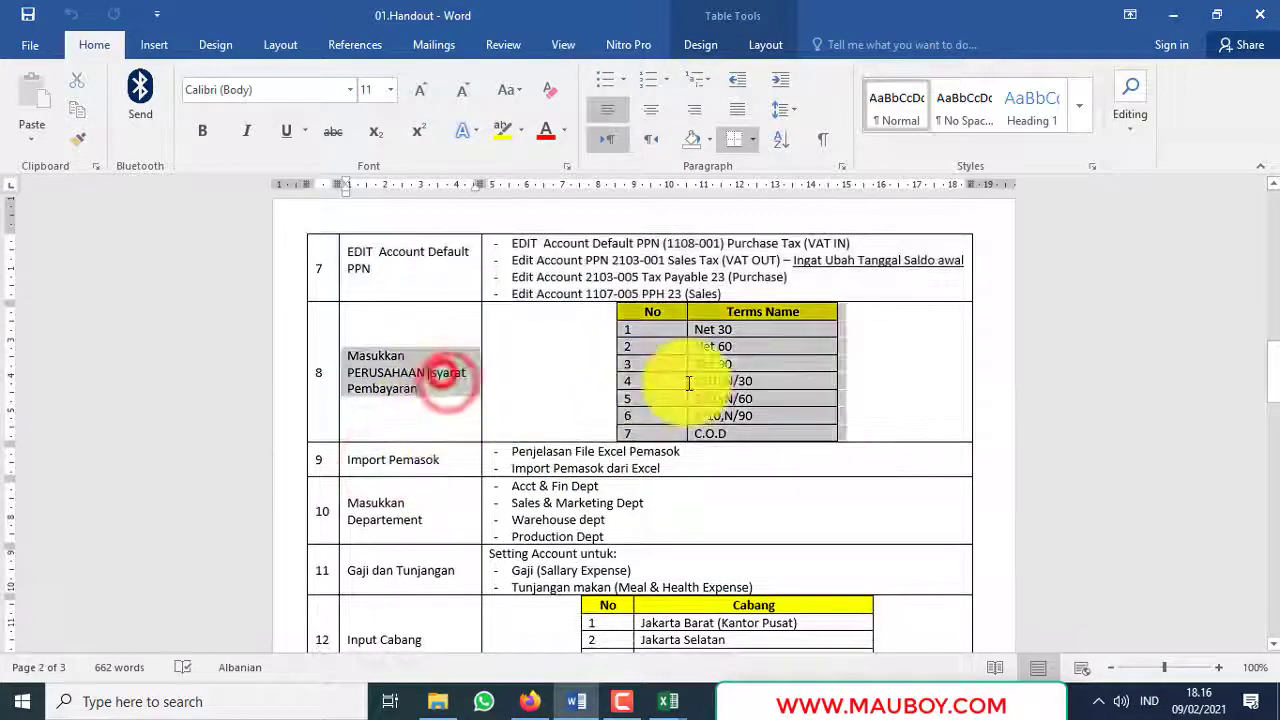
drag(411, 460, 645, 504)
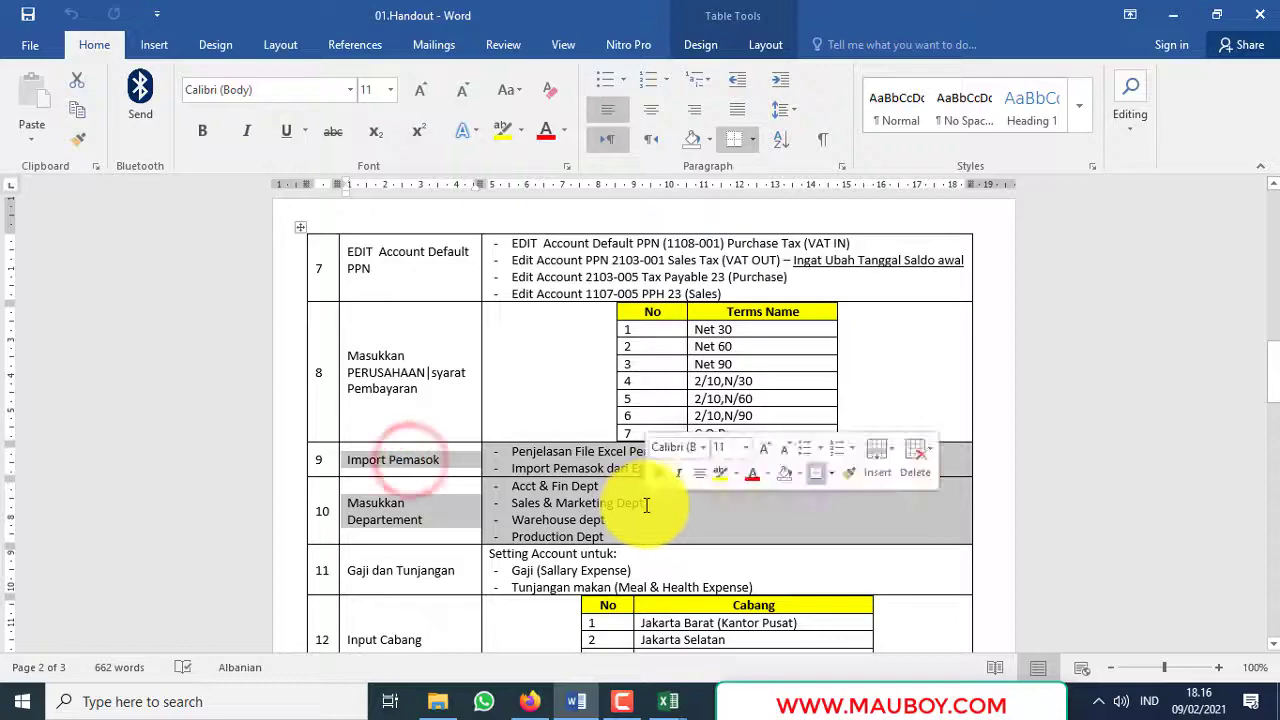